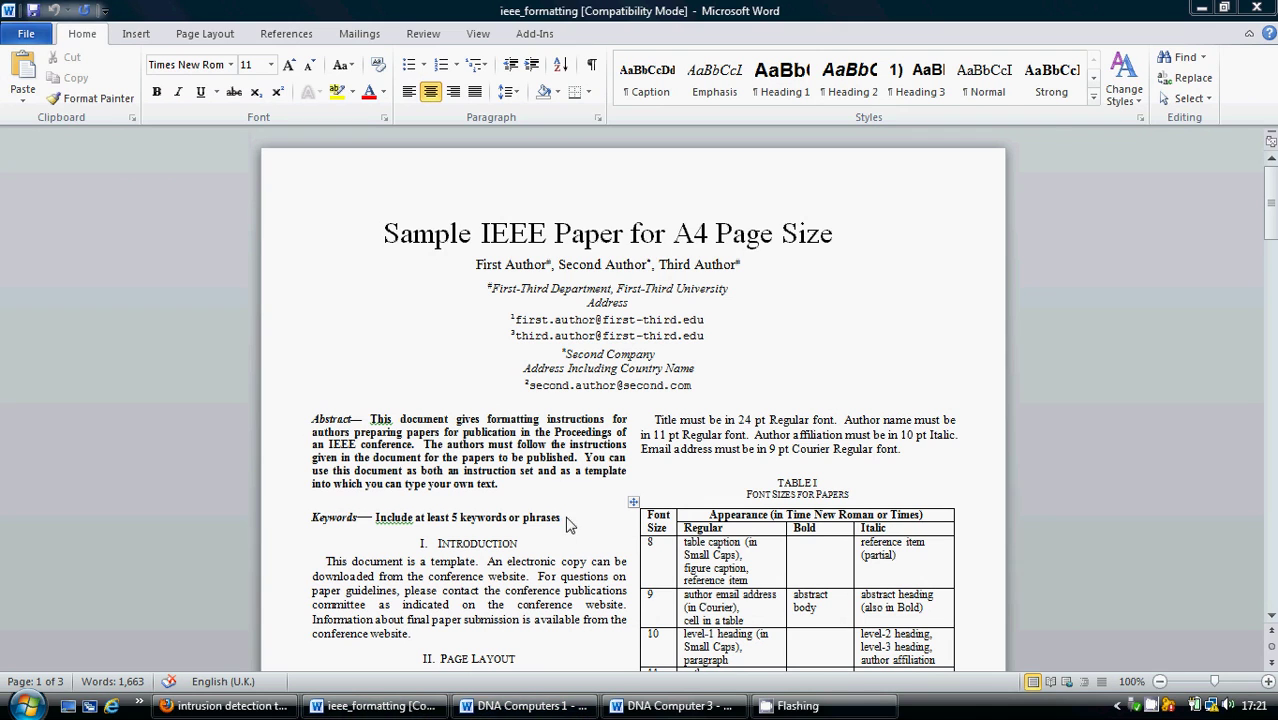
Copy the title "DNA Computers" from the DNA Computers 1 document into the blank DNA Computer 3 document
click(530, 706)
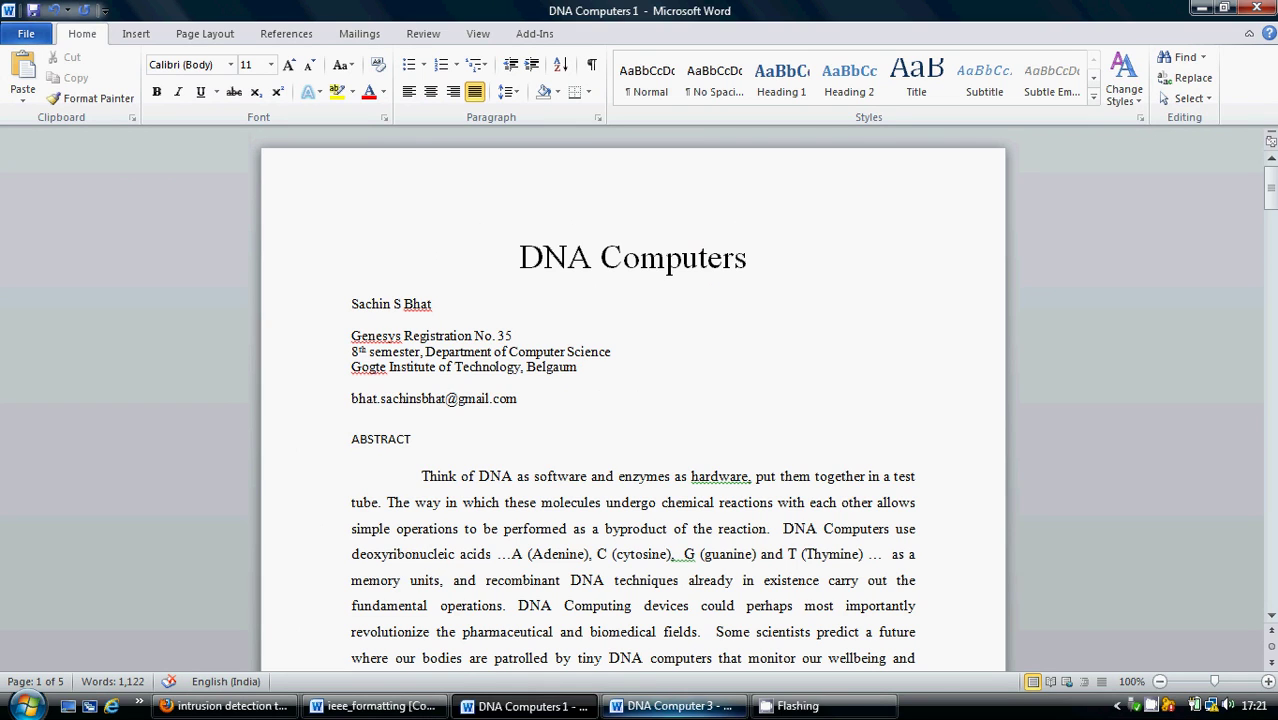
click(672, 706)
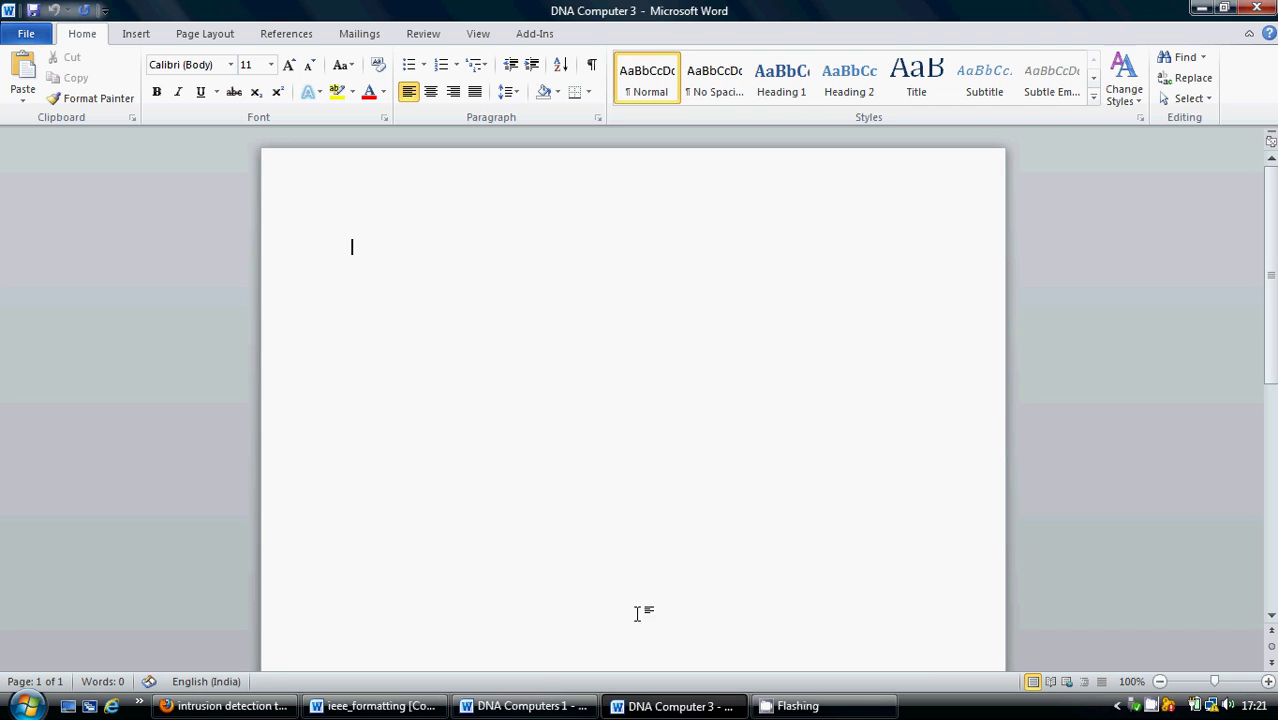
click(534, 706)
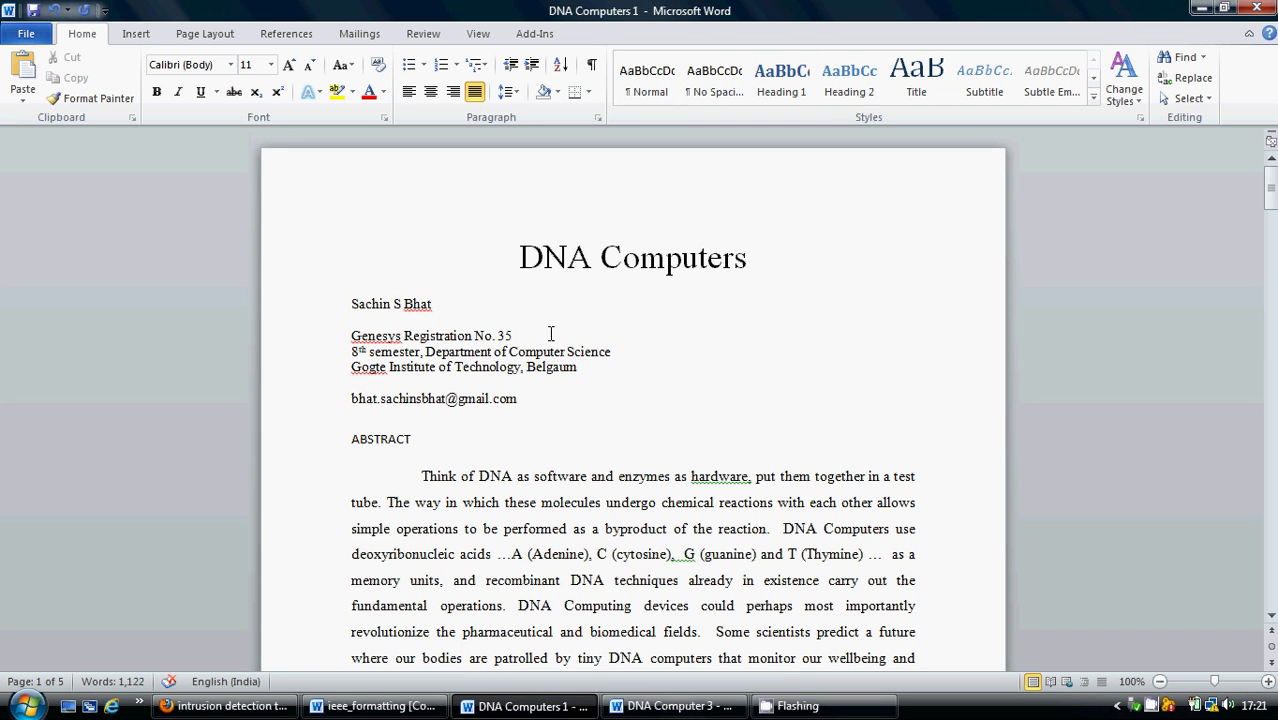
drag(524, 257, 698, 258)
key(ctrl+c)
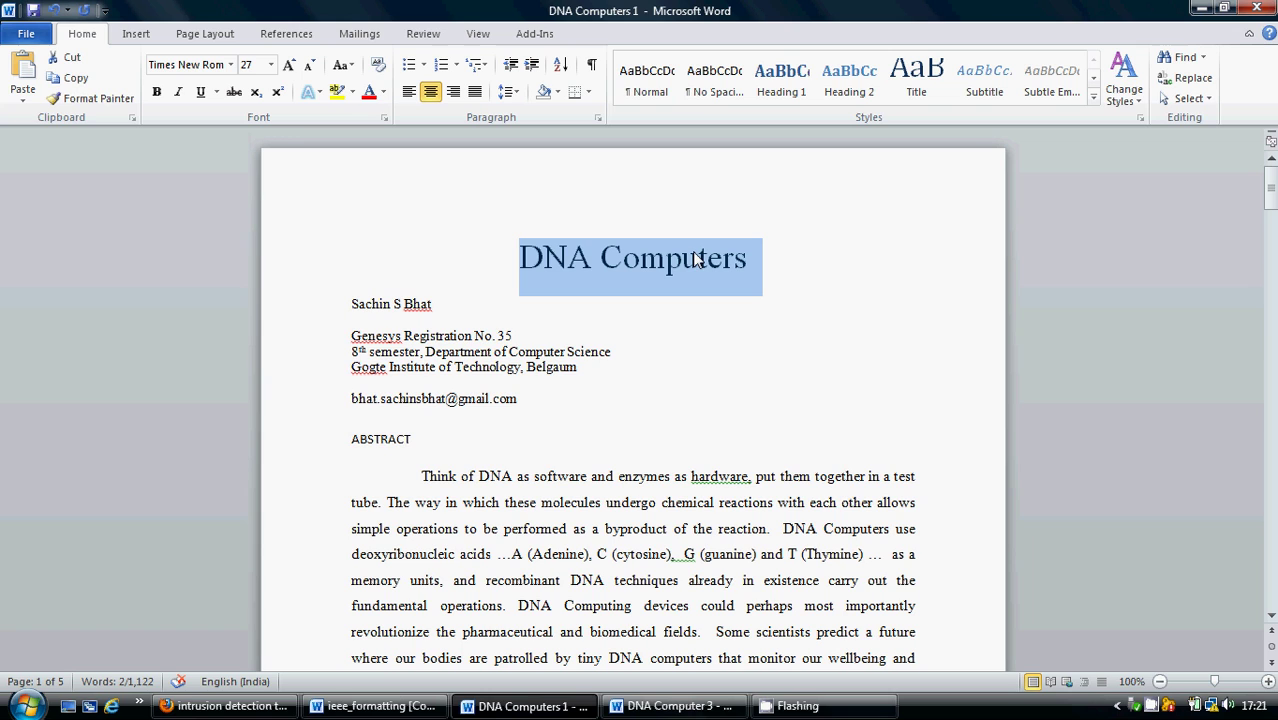
click(672, 706)
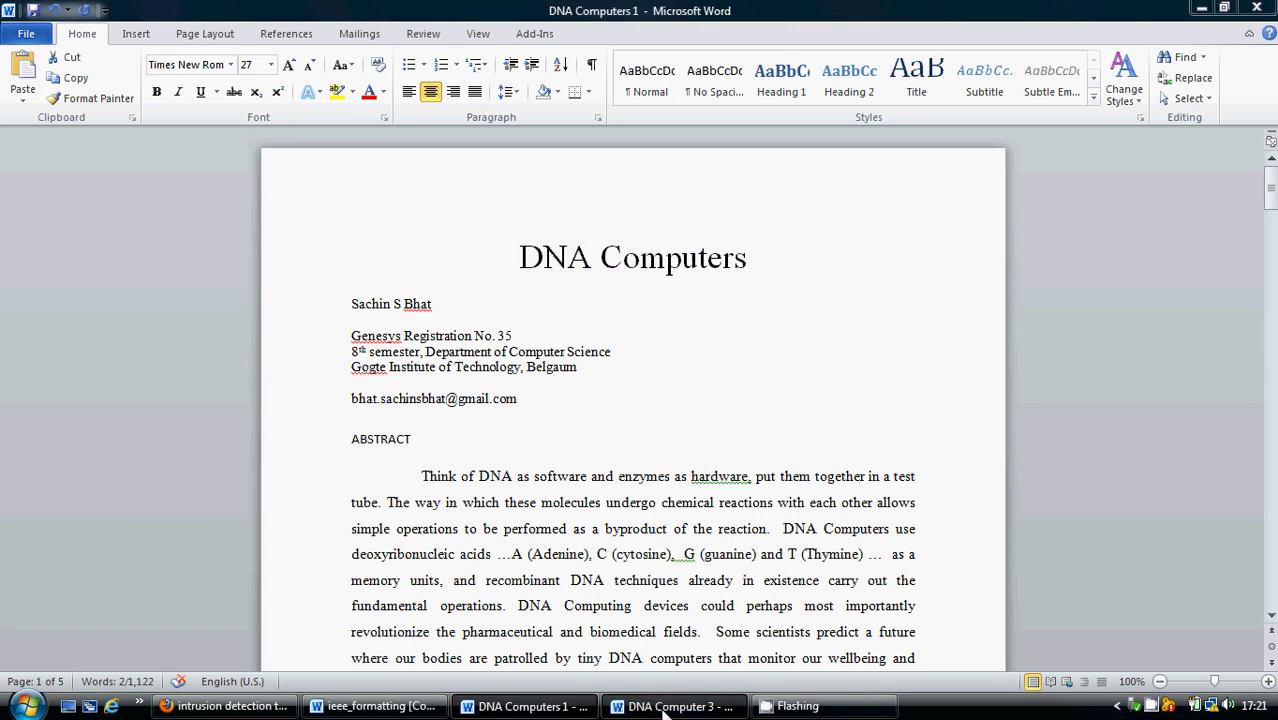
key(ctrl+v)
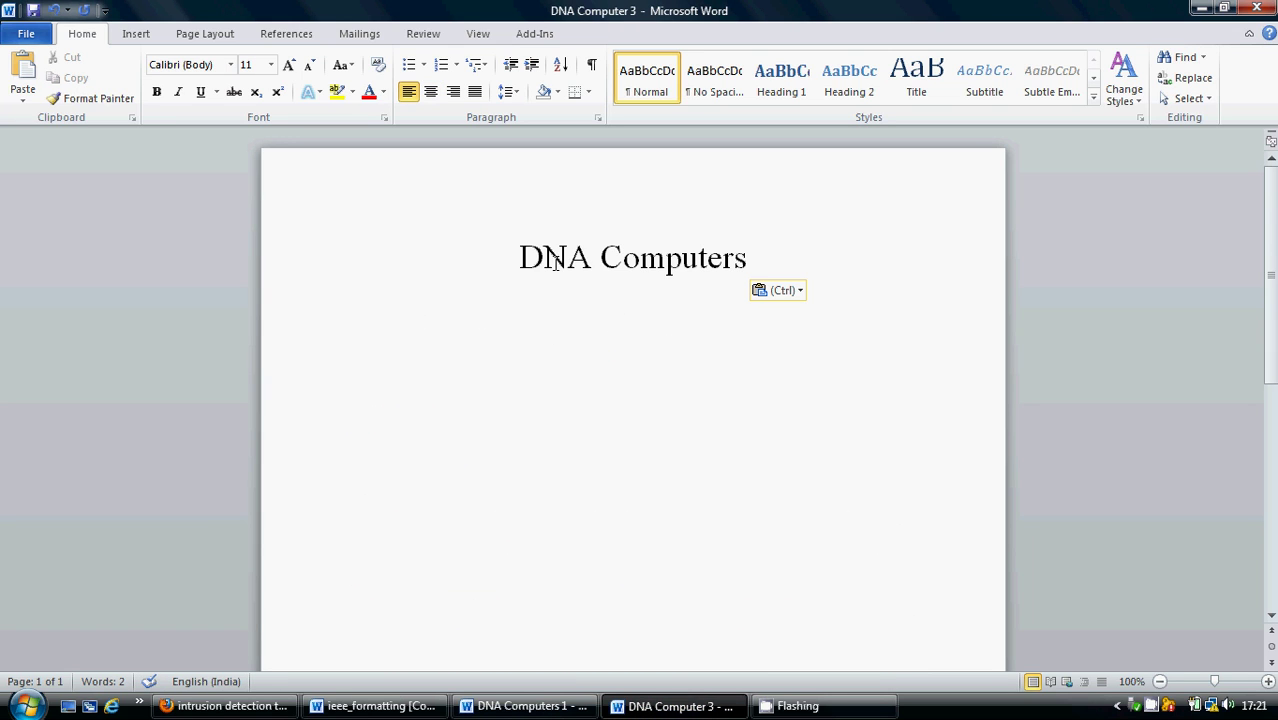
Reduce the font size of the title "DNA Computers" to 24
drag(519, 257, 745, 243)
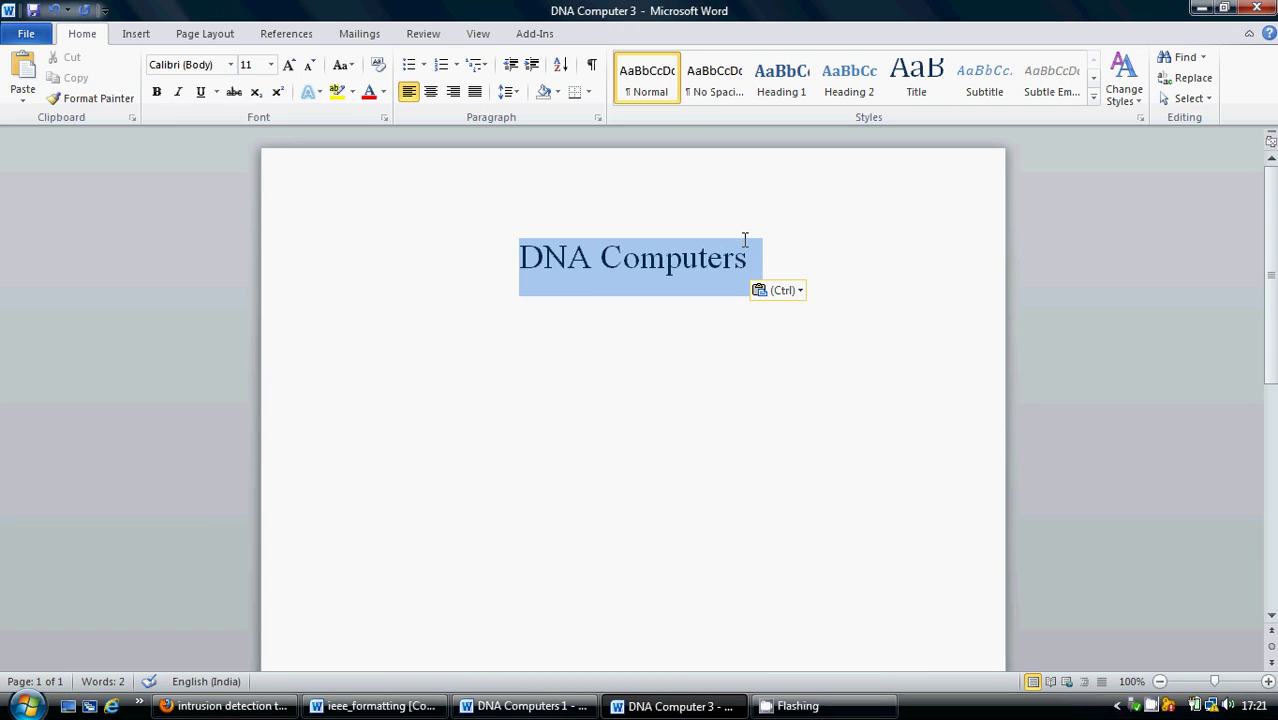
click(311, 69)
click(311, 69)
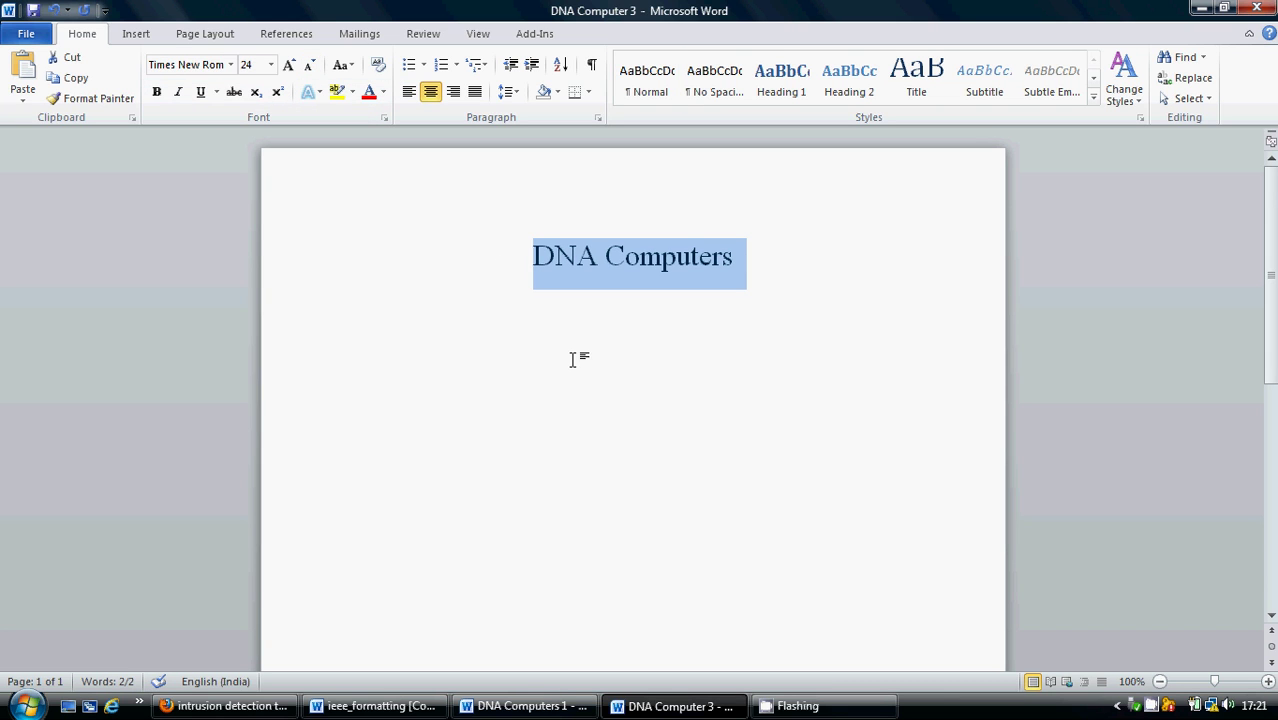
Copy the author's name, affiliation lines and e-mail from DNA Computers 1 and paste them below the title in DNA Computer 3
click(485, 706)
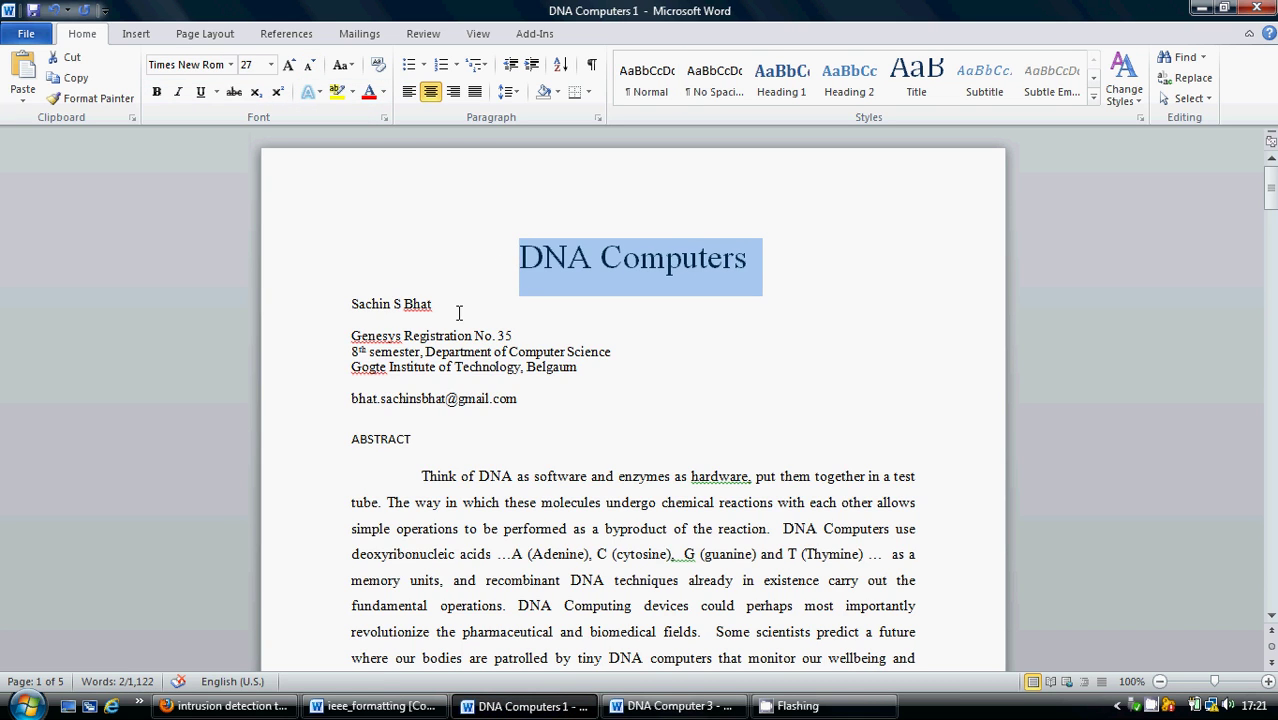
drag(349, 304, 537, 418)
key(ctrl+c)
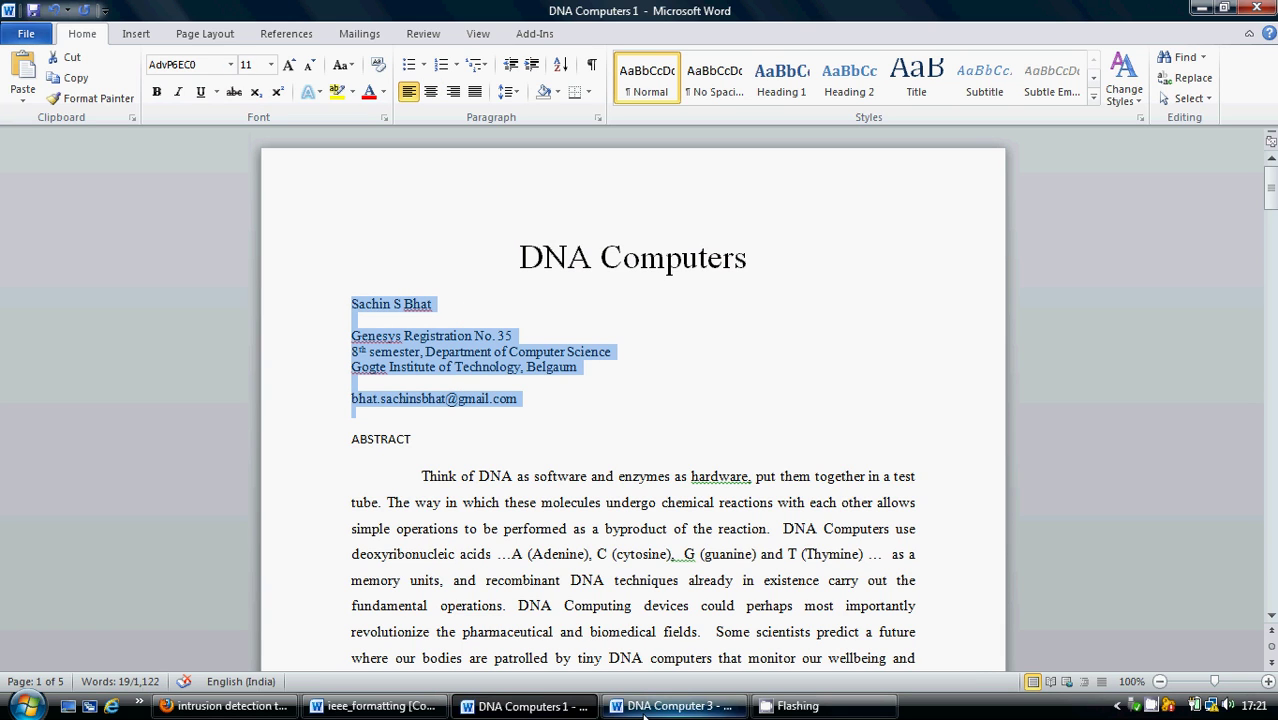
click(672, 706)
key(Down)
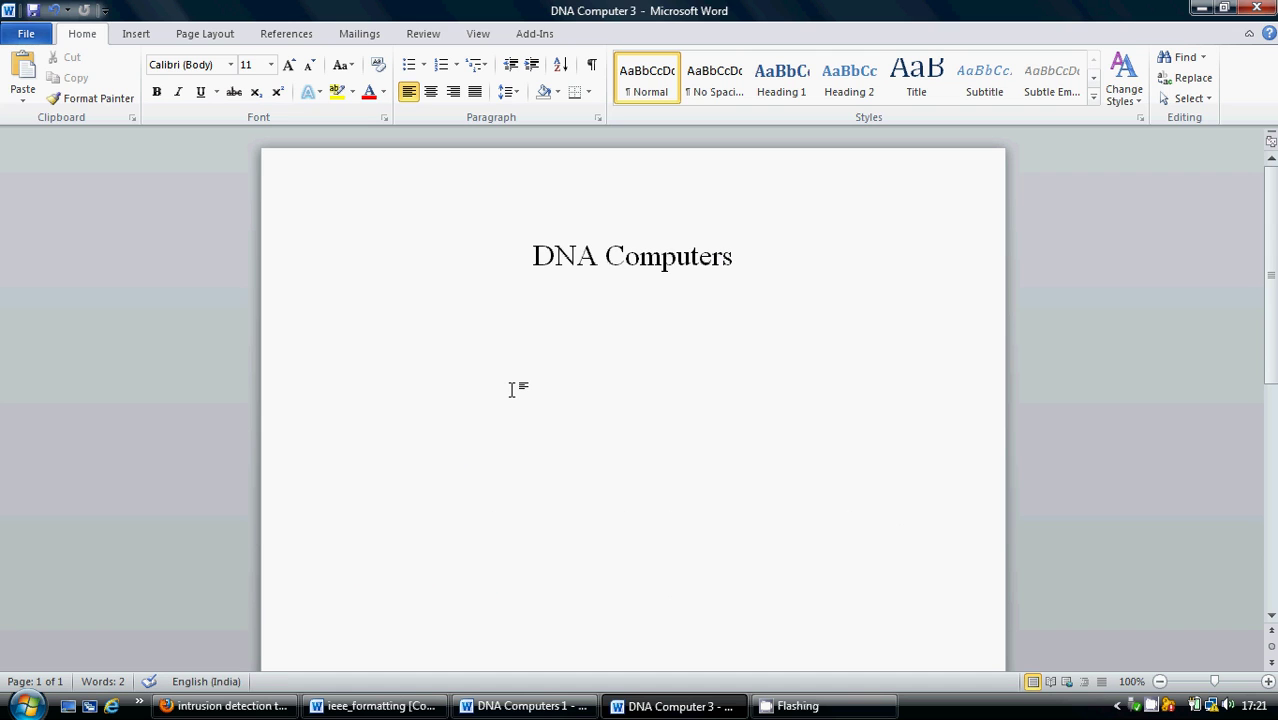
key(ctrl+v)
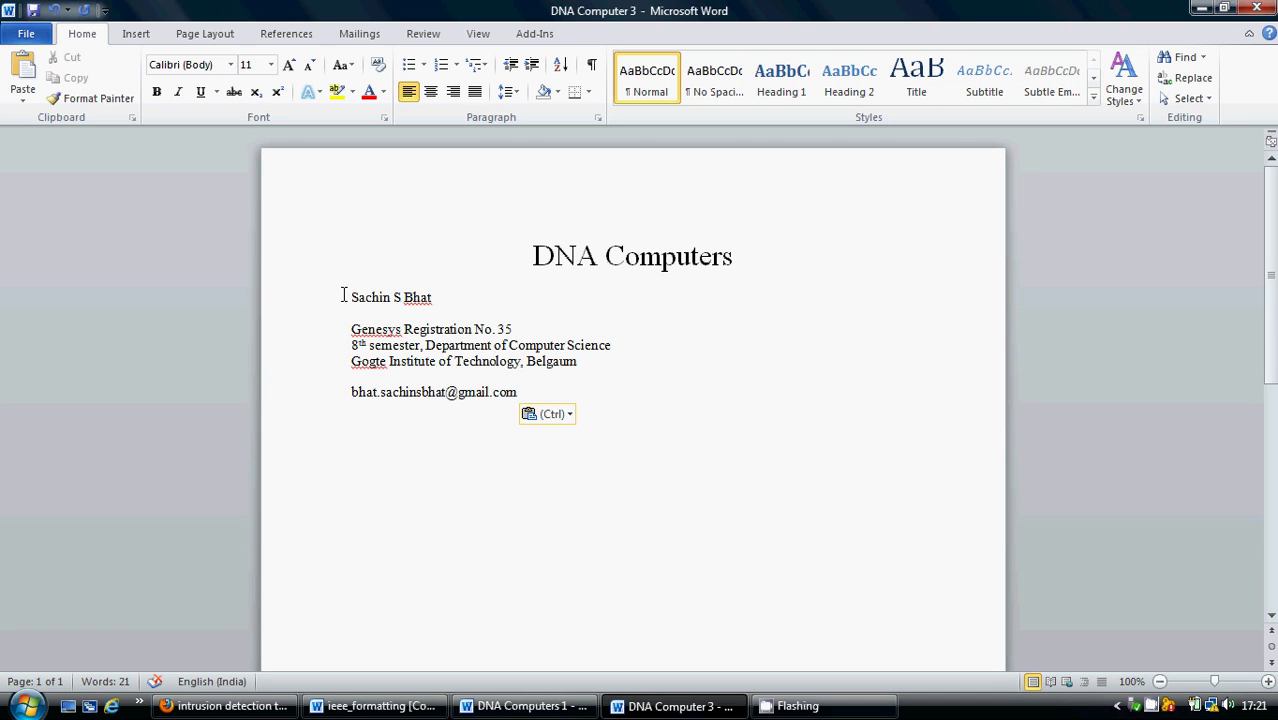
Centre the author's name, affiliation and e-mail lines beneath the title
drag(343, 296, 548, 400)
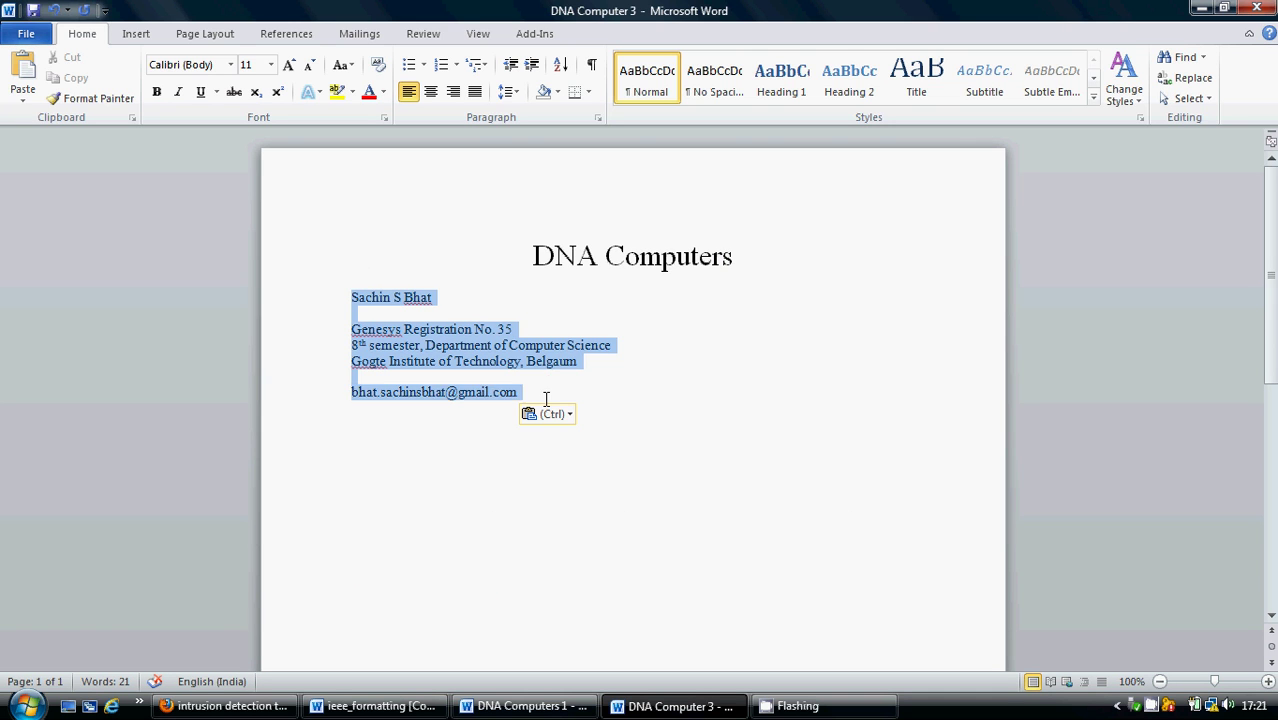
click(430, 91)
click(612, 315)
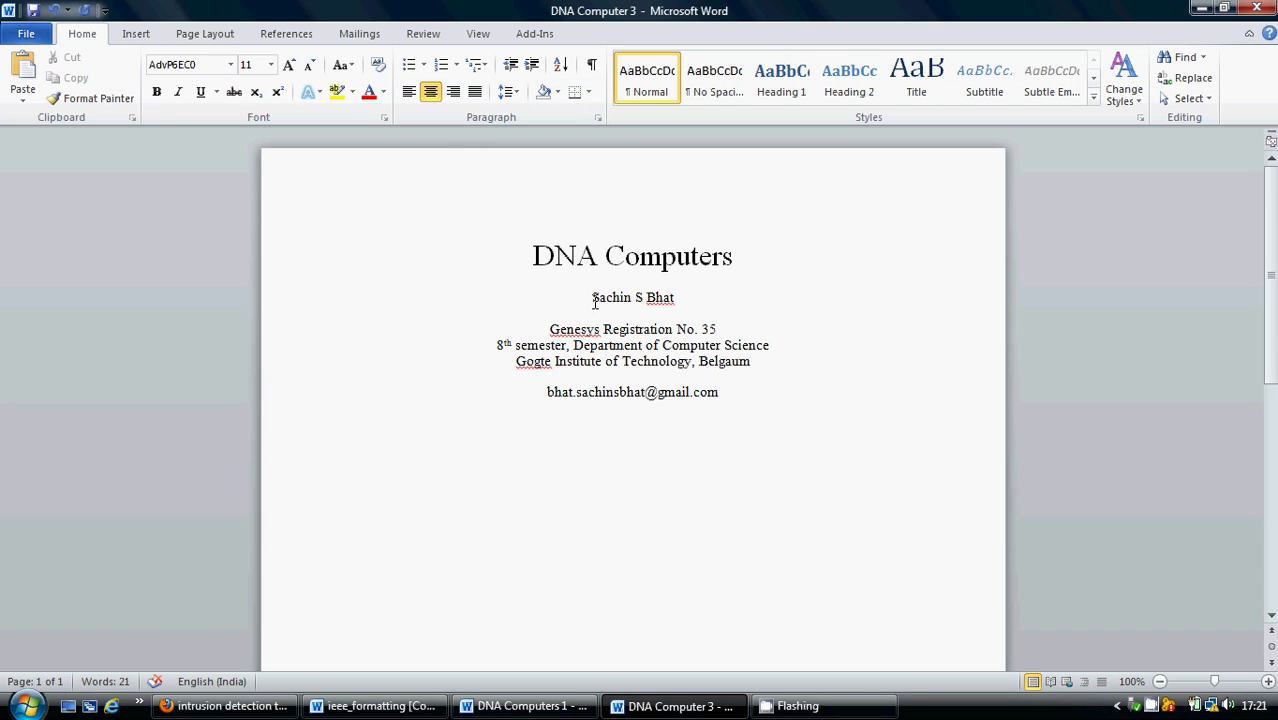
Set the font of the author's name and the affiliation lines to Times New Roman
drag(594, 302, 680, 297)
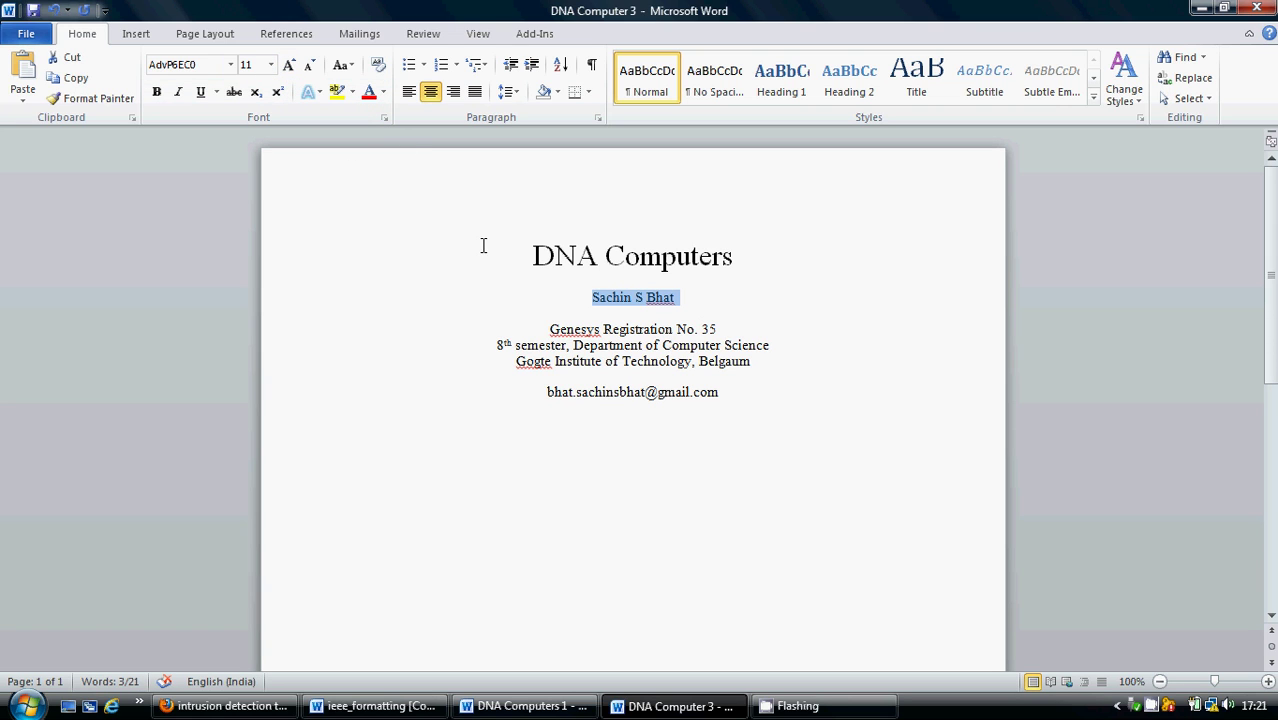
drag(580, 296, 730, 394)
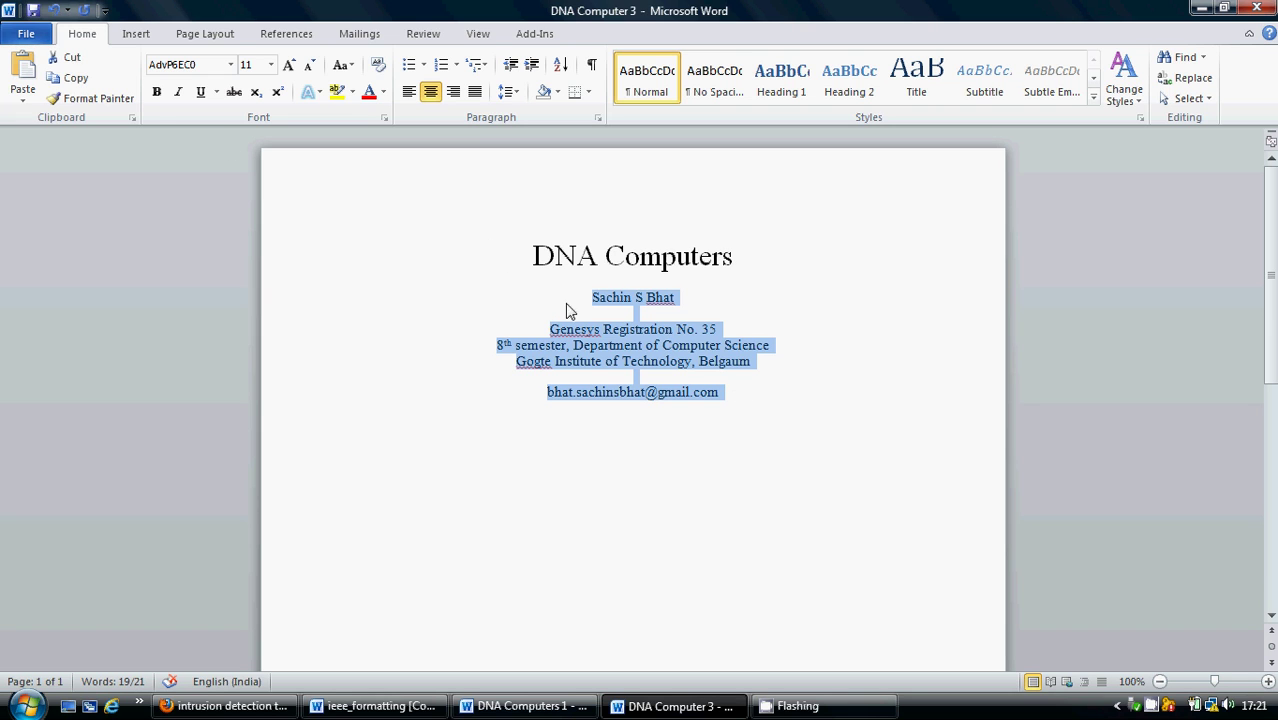
drag(580, 297, 783, 364)
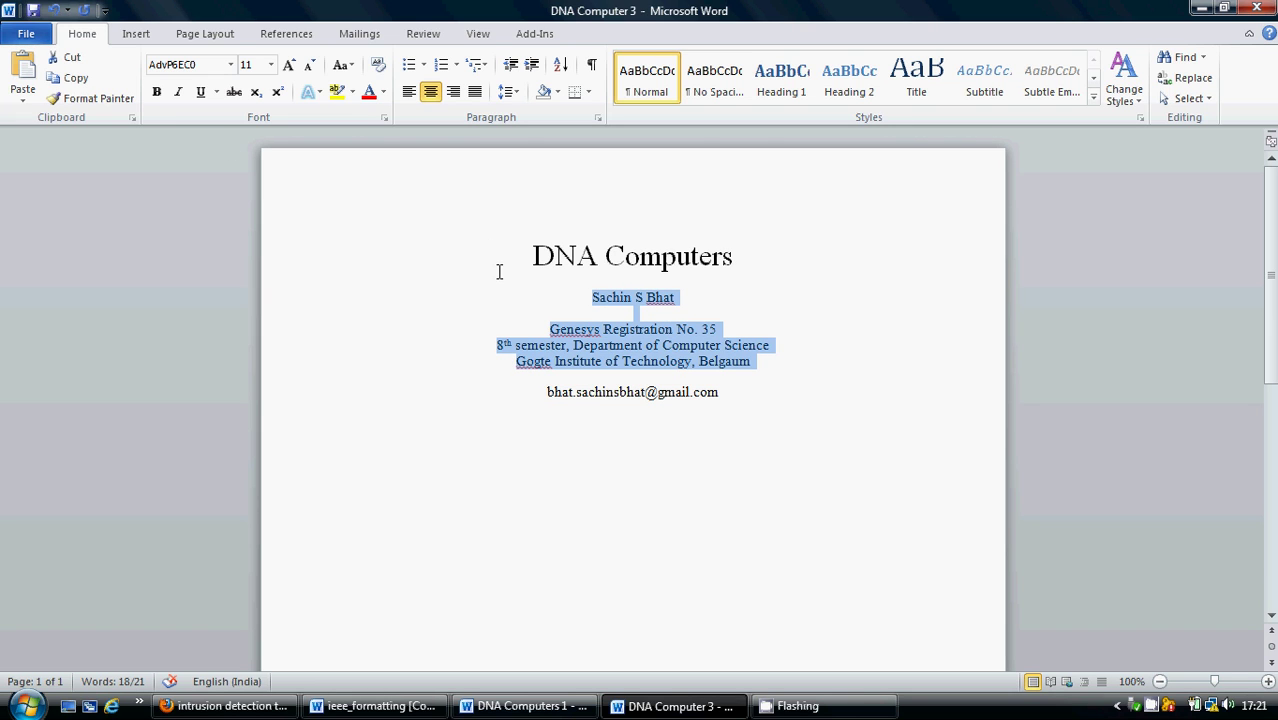
click(230, 64)
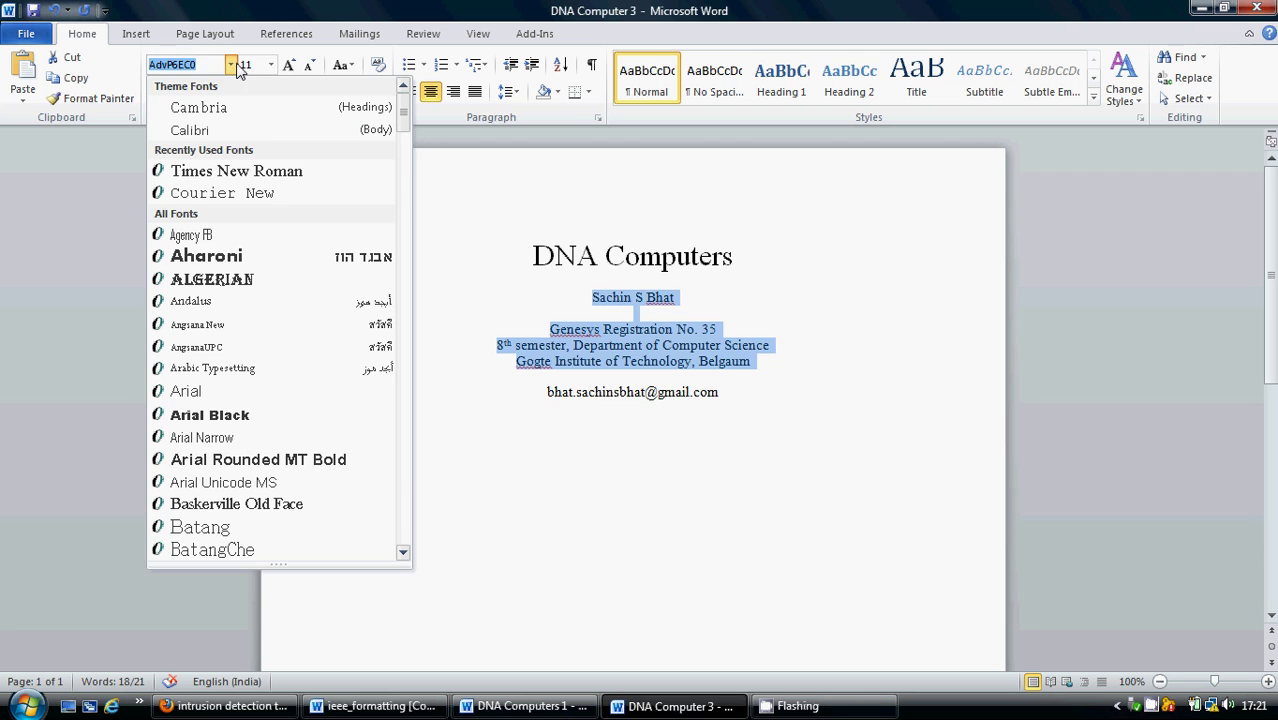
click(265, 171)
click(645, 425)
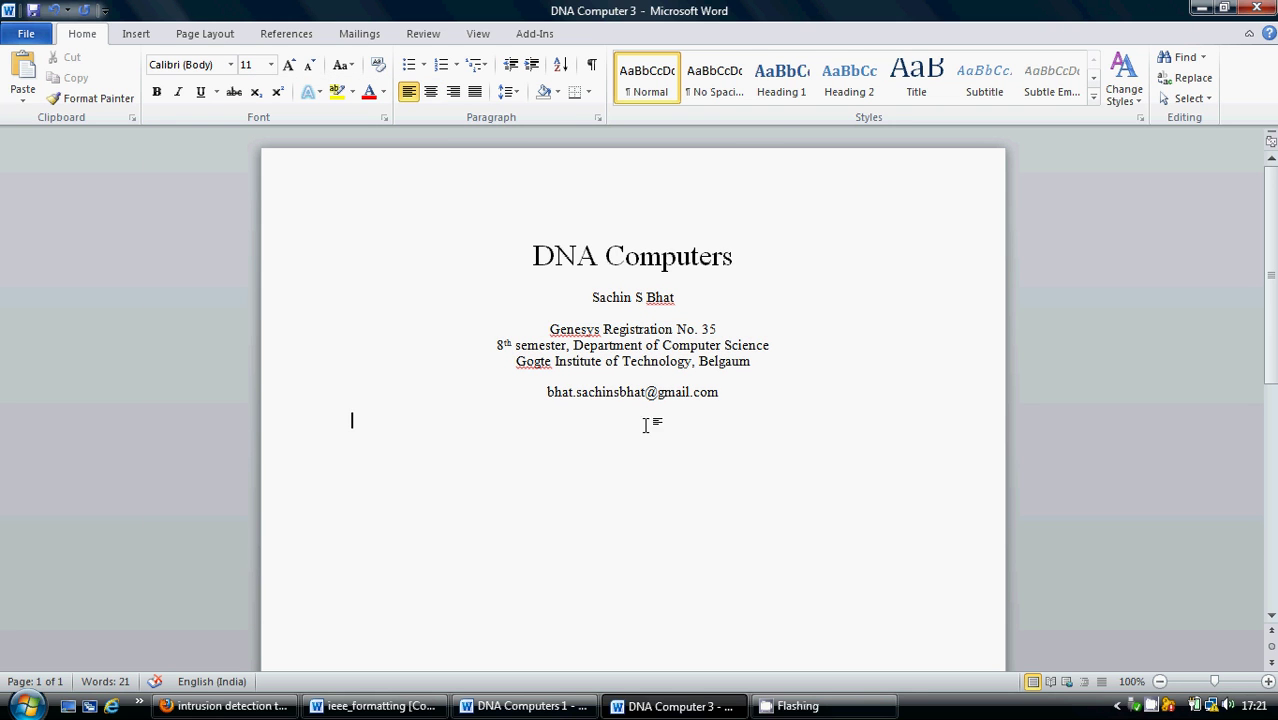
Change the font of the author's e-mail line to Courier New
drag(549, 389, 736, 397)
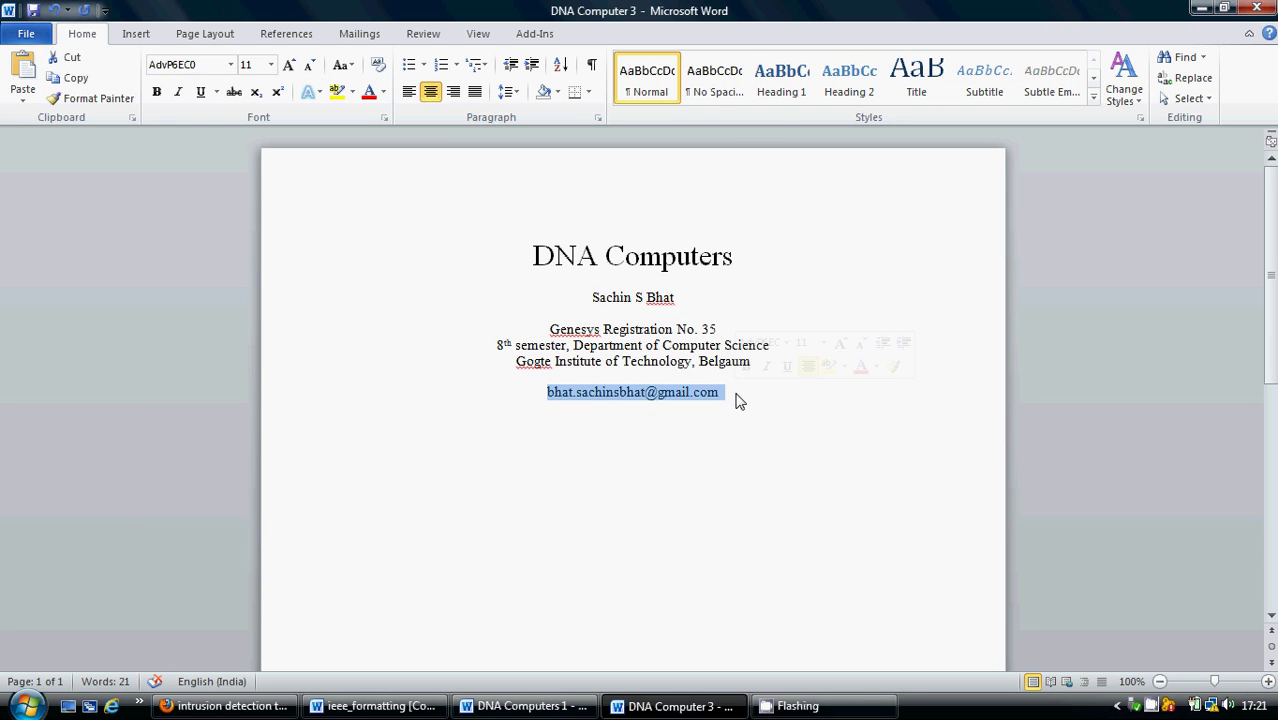
click(230, 64)
click(266, 192)
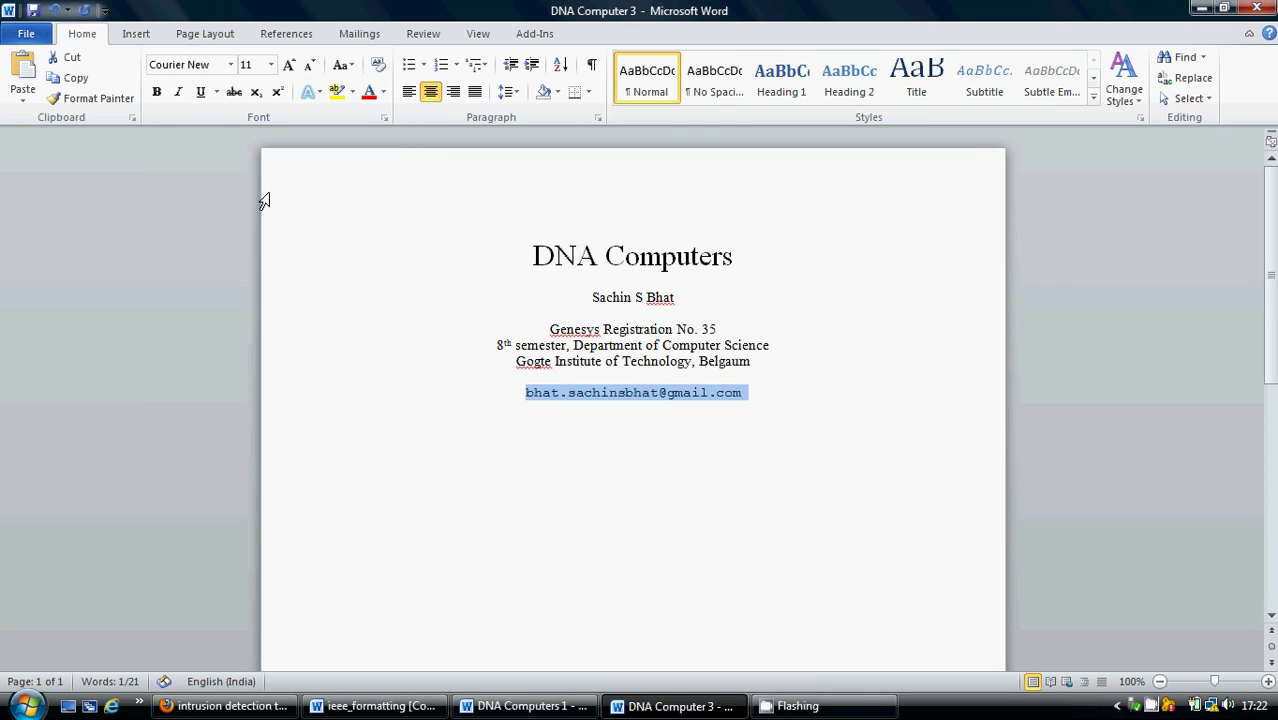
key(Down)
Format the three affiliation lines below the author's name in 10 pt italic
drag(590, 302, 677, 302)
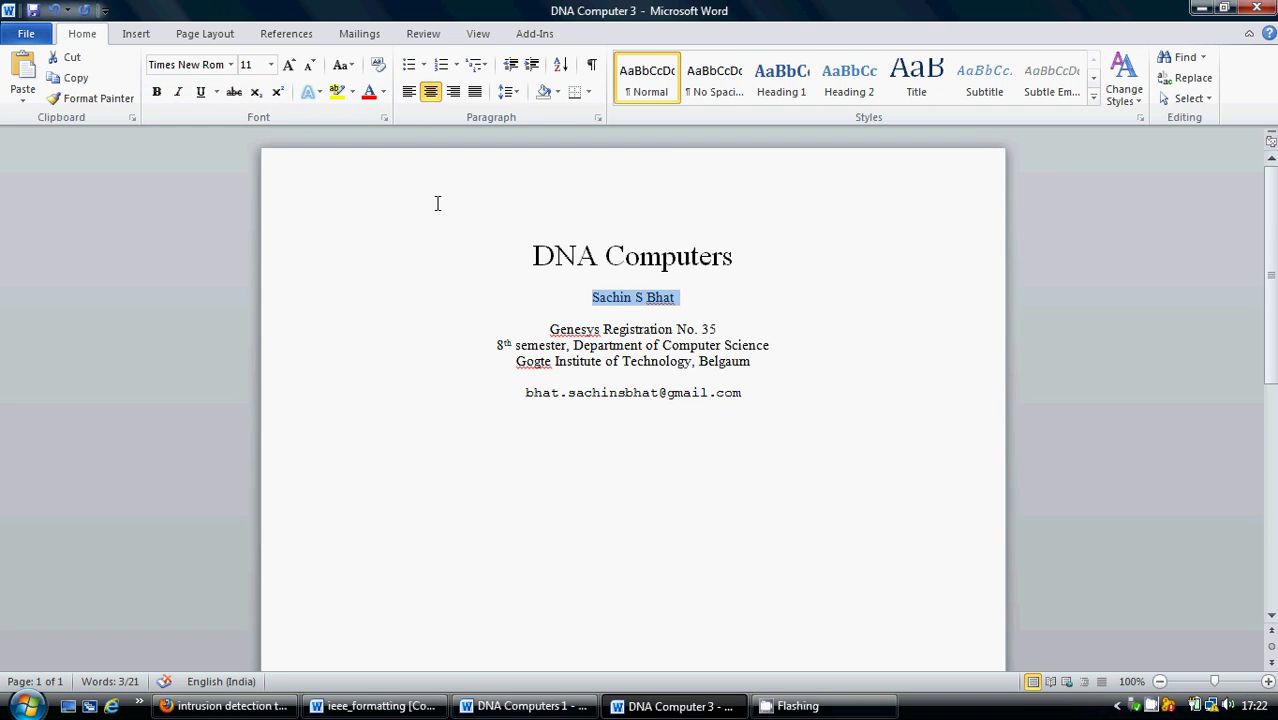
drag(545, 330, 745, 362)
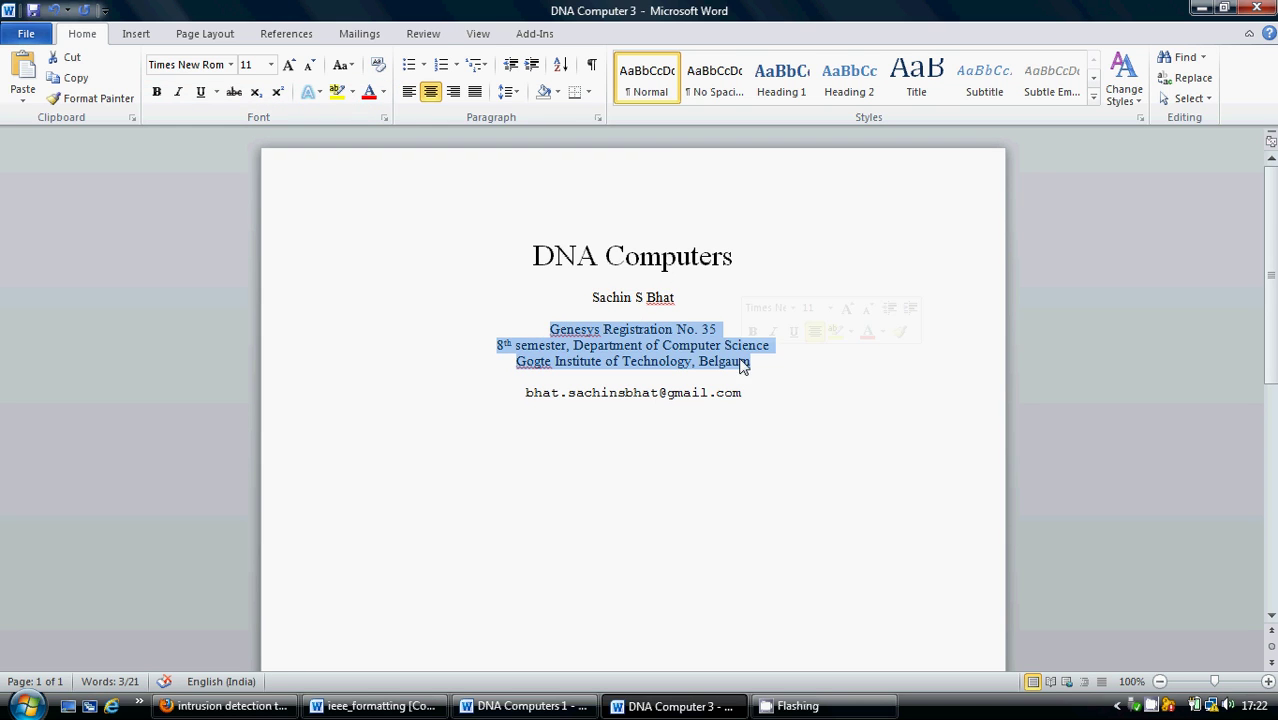
click(310, 66)
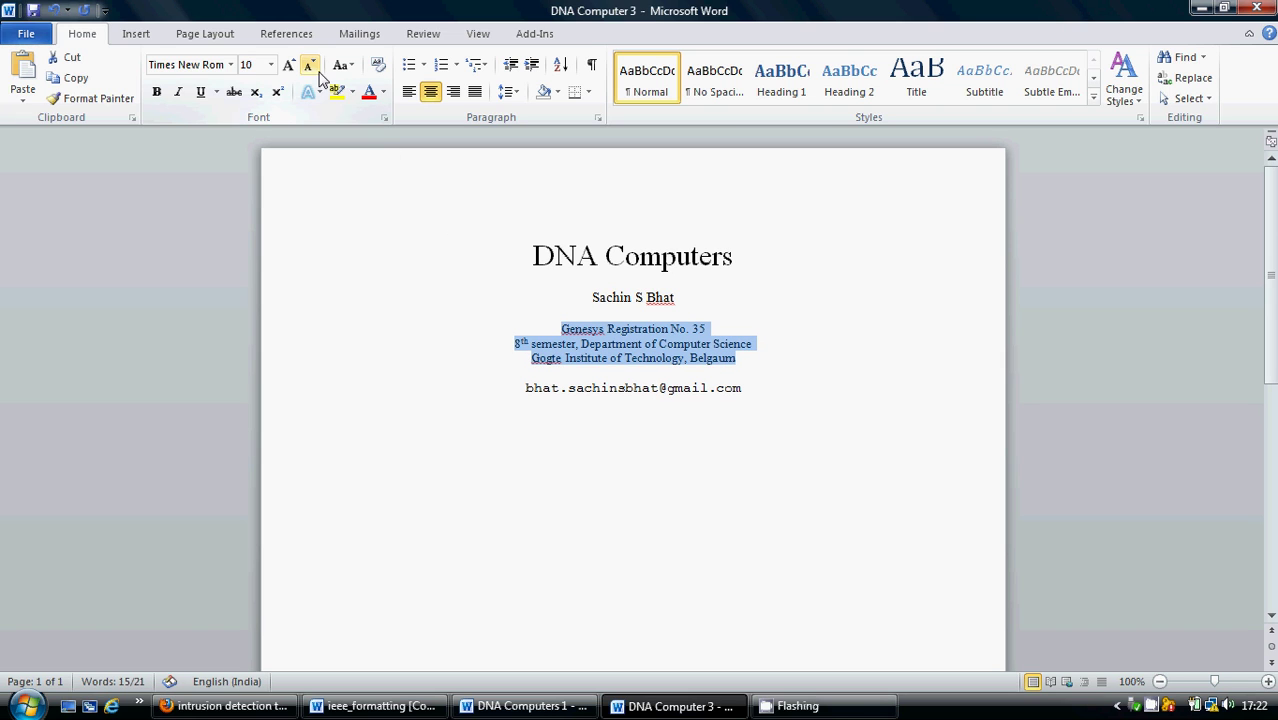
click(178, 92)
Reduce the author's e-mail line to 9 pt and place the cursor in the empty line below it
drag(527, 388, 745, 389)
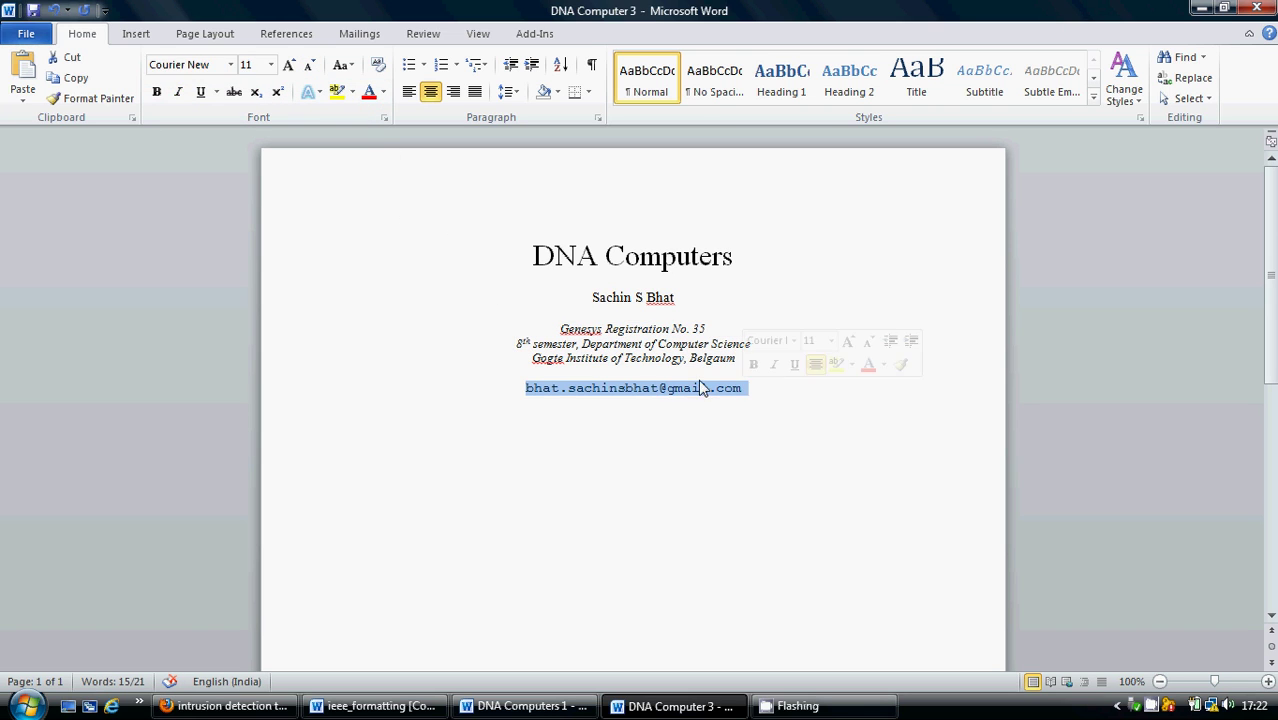
click(318, 70)
click(318, 70)
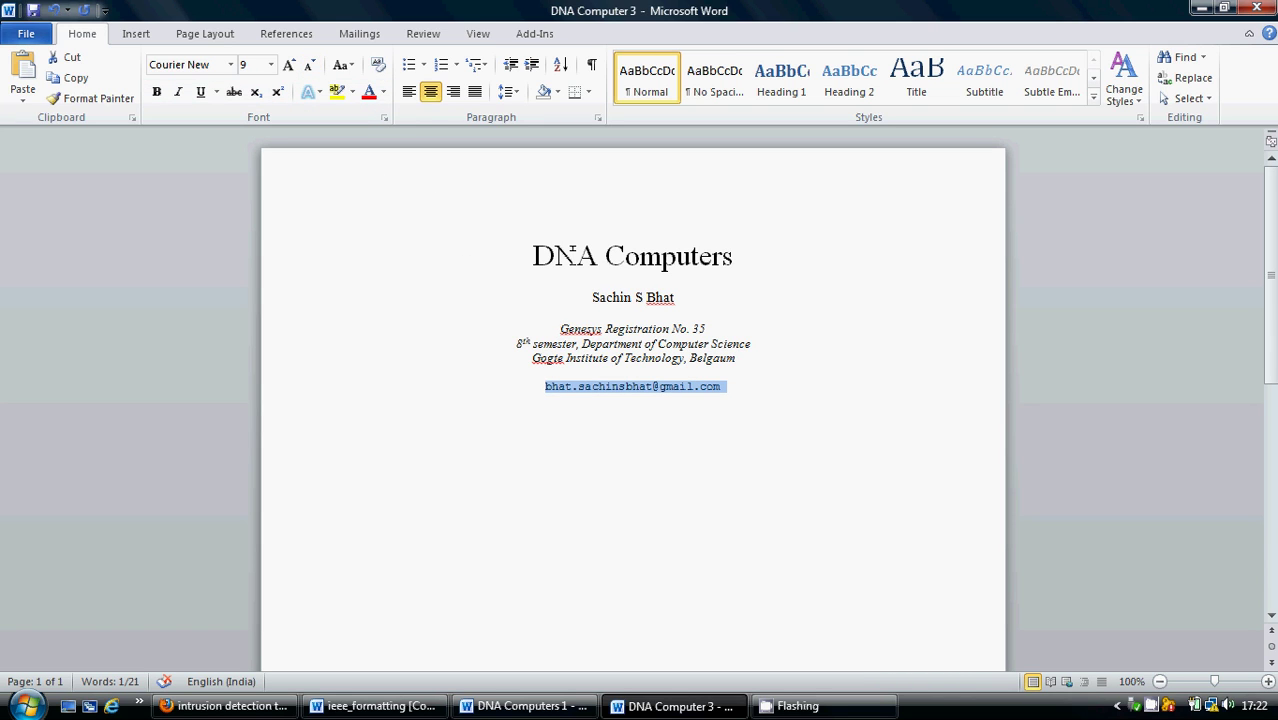
click(631, 451)
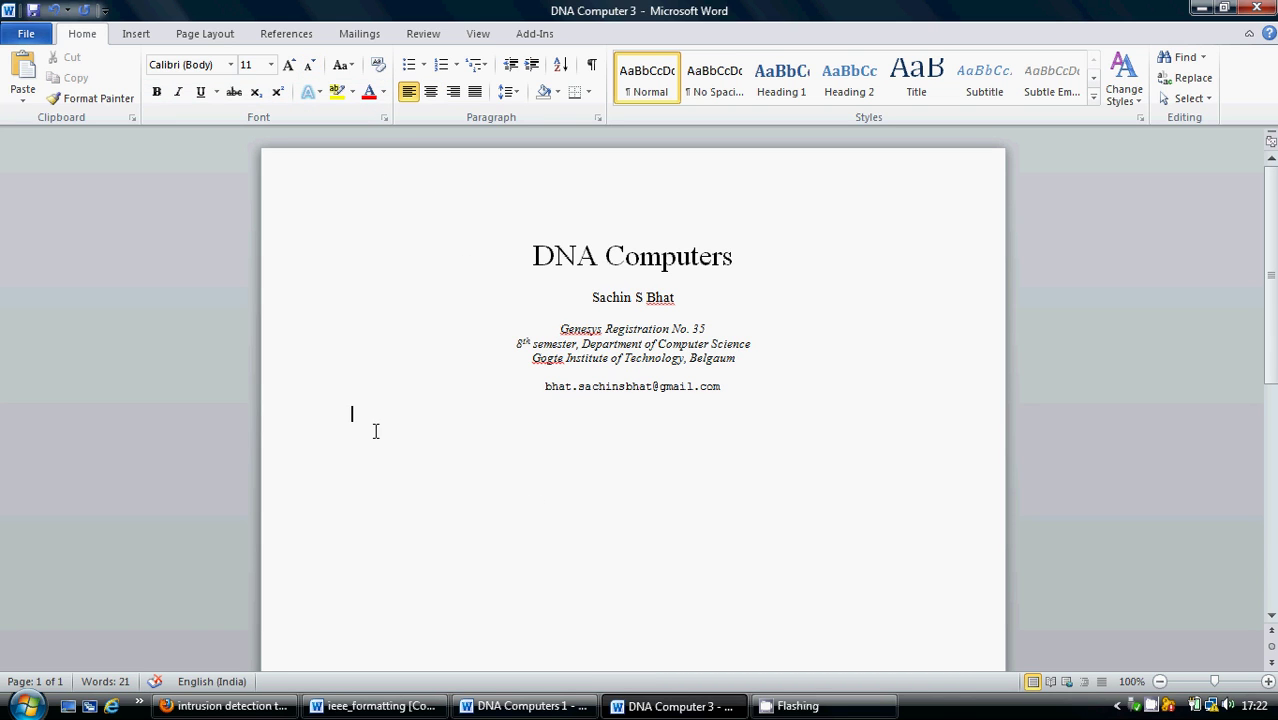
Set the document's paper size to A4 (21 cm x 29.7 cm)
click(204, 34)
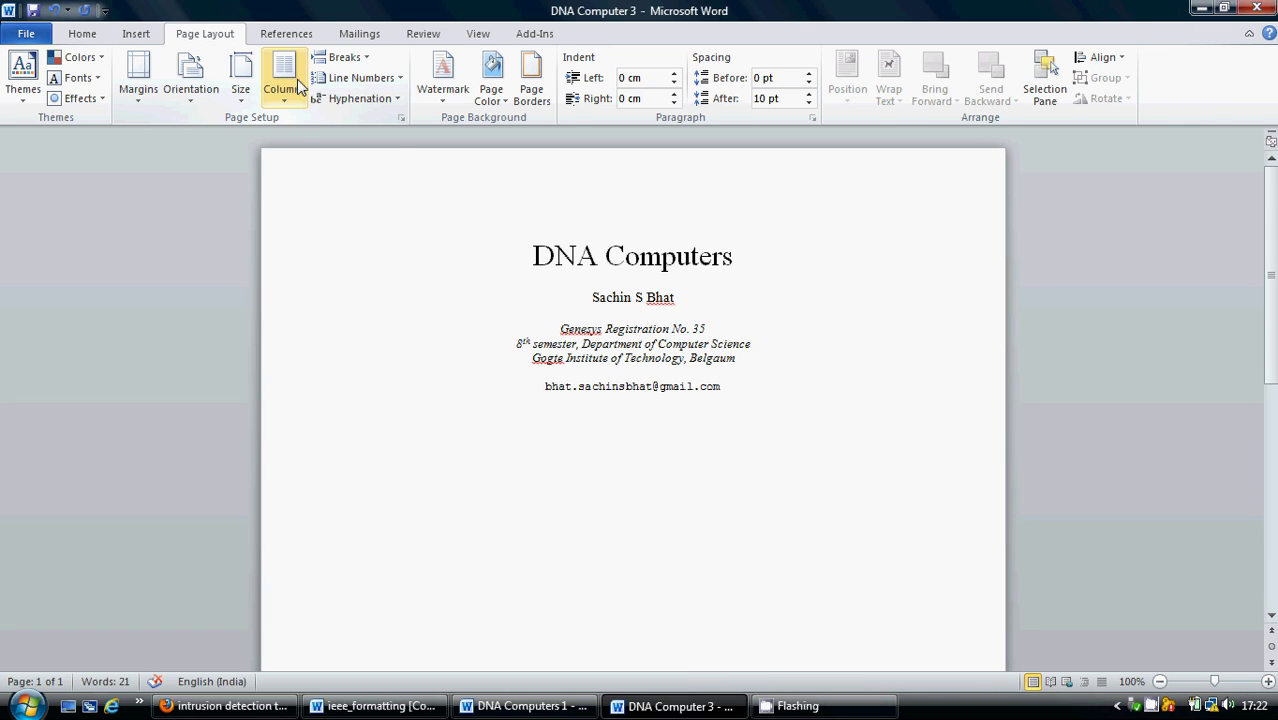
click(241, 80)
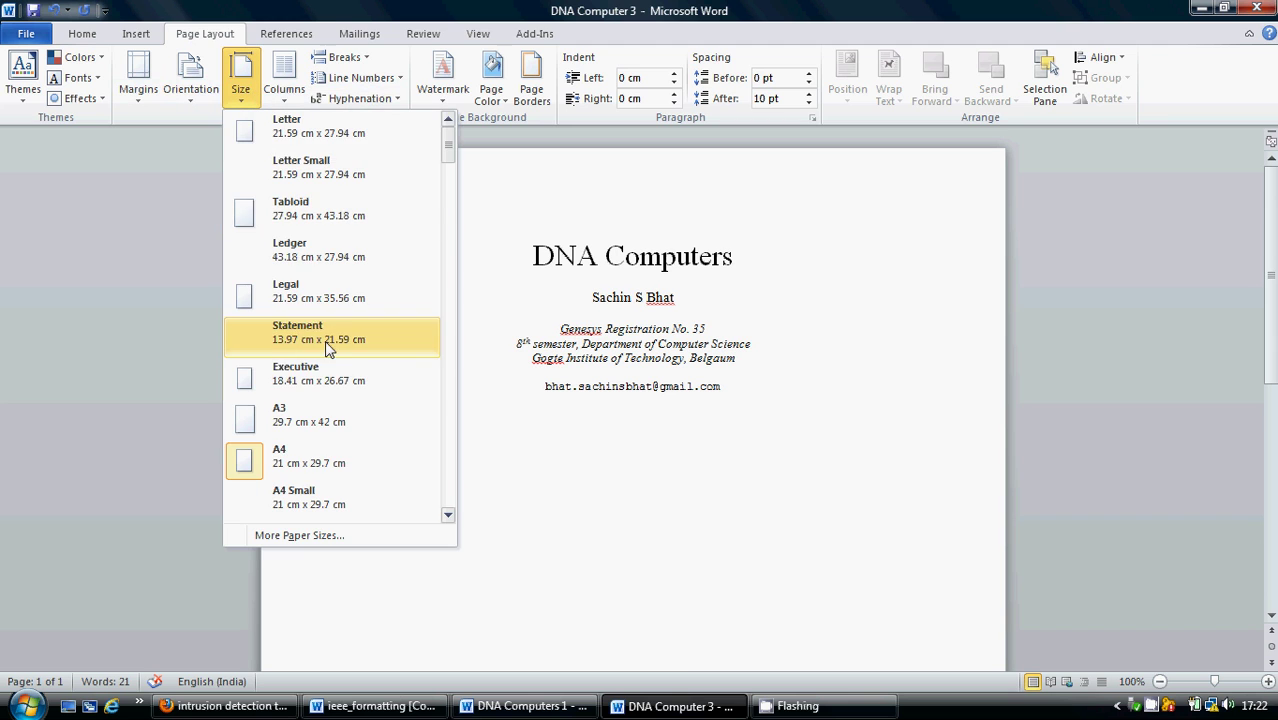
click(372, 464)
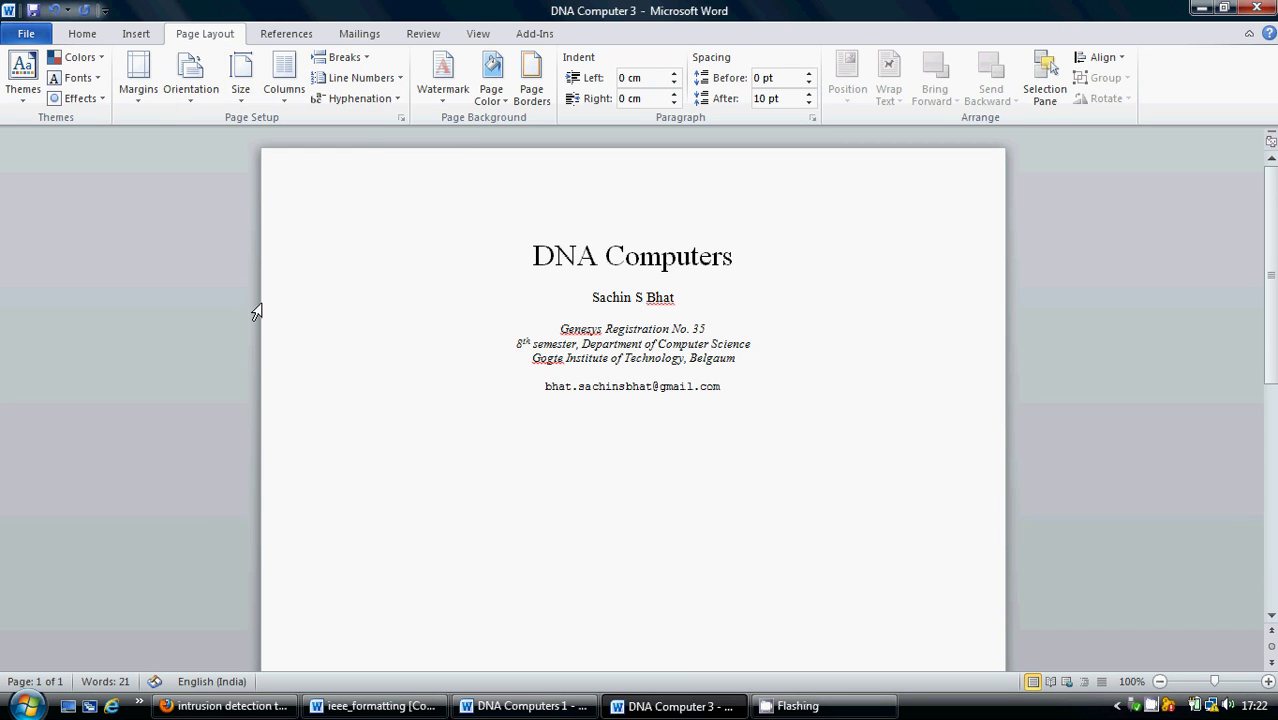
Set custom margins for the whole document: top 0.75", bottom 1.69", left 0.56" and right 0.56"
click(139, 85)
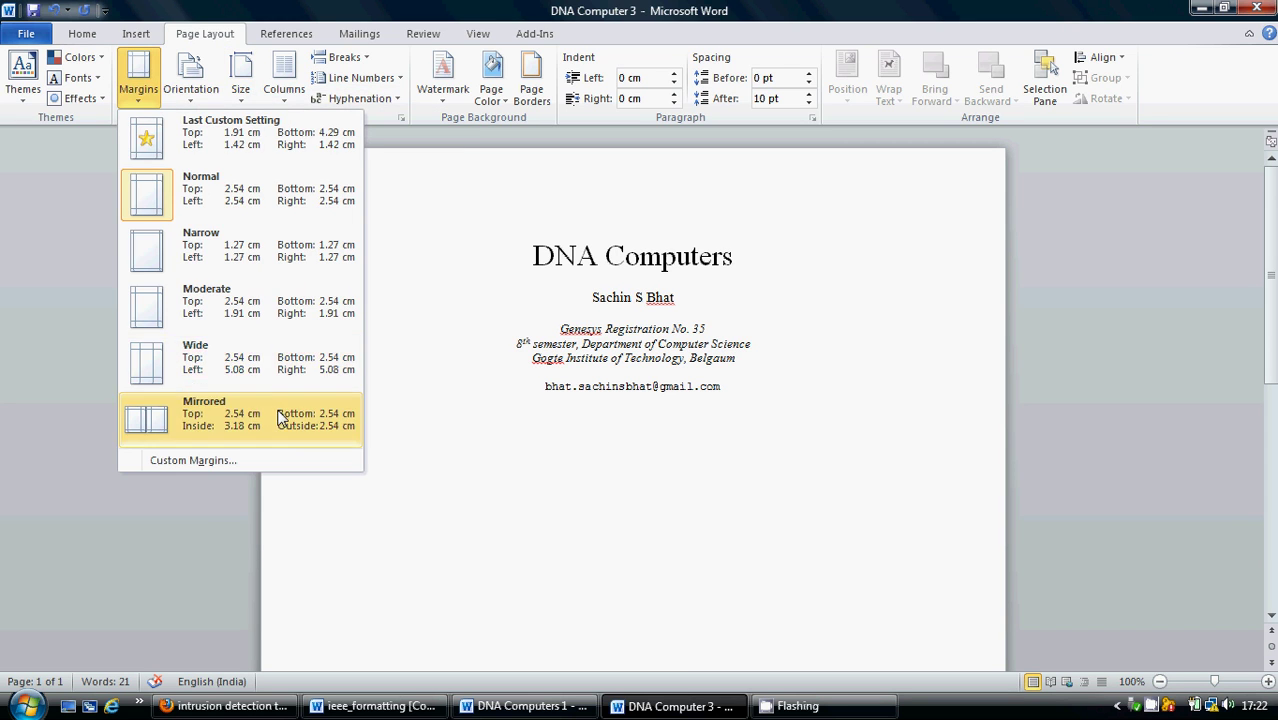
click(285, 457)
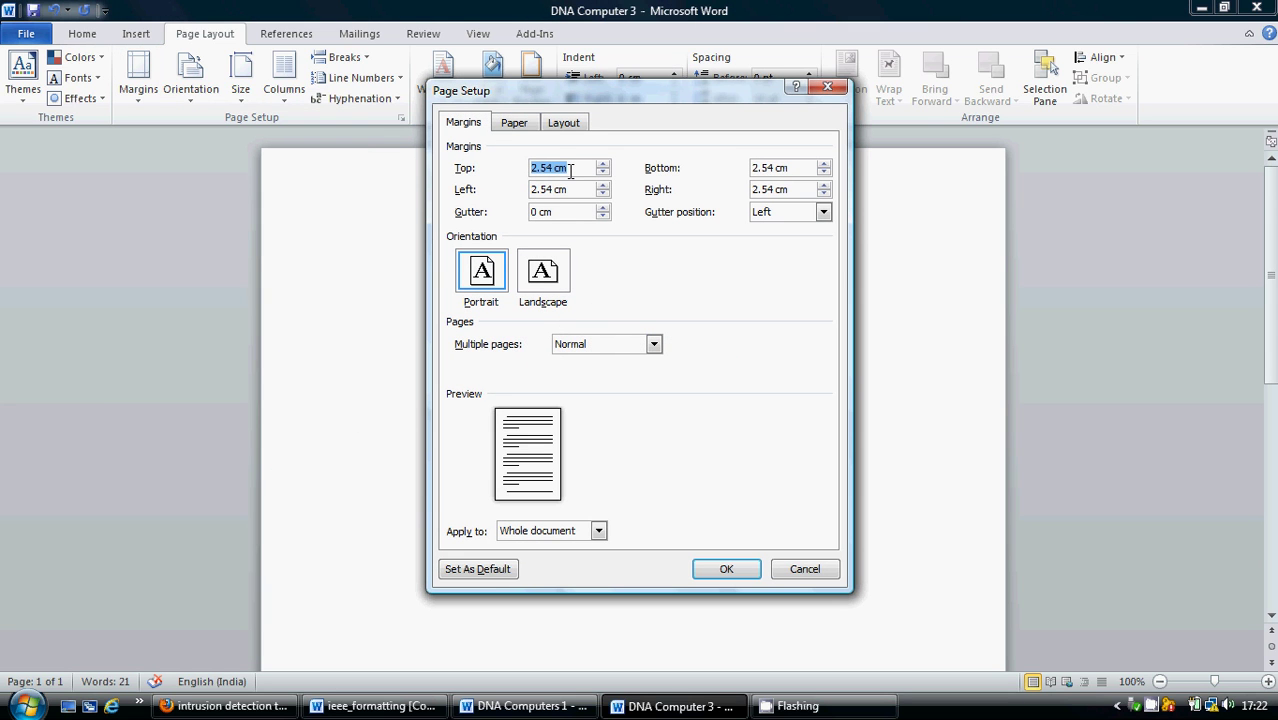
text(0.75")
key(Tab)
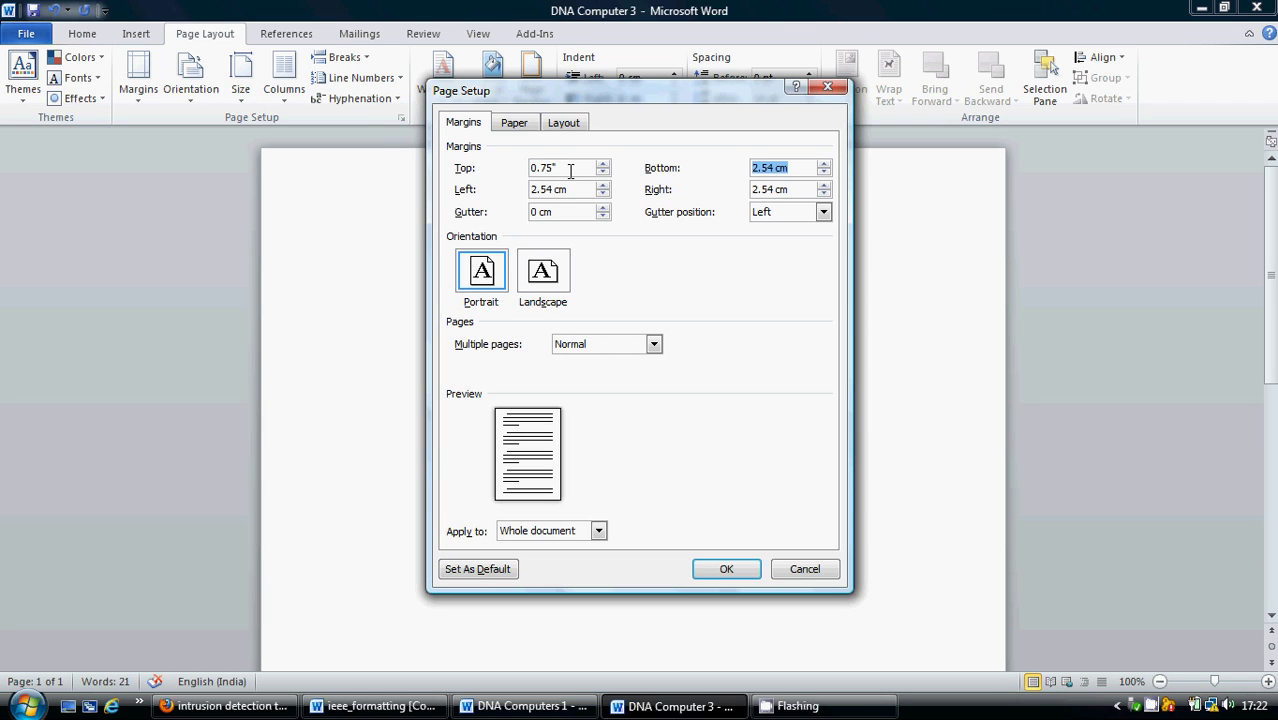
text(1.69")
key(Tab)
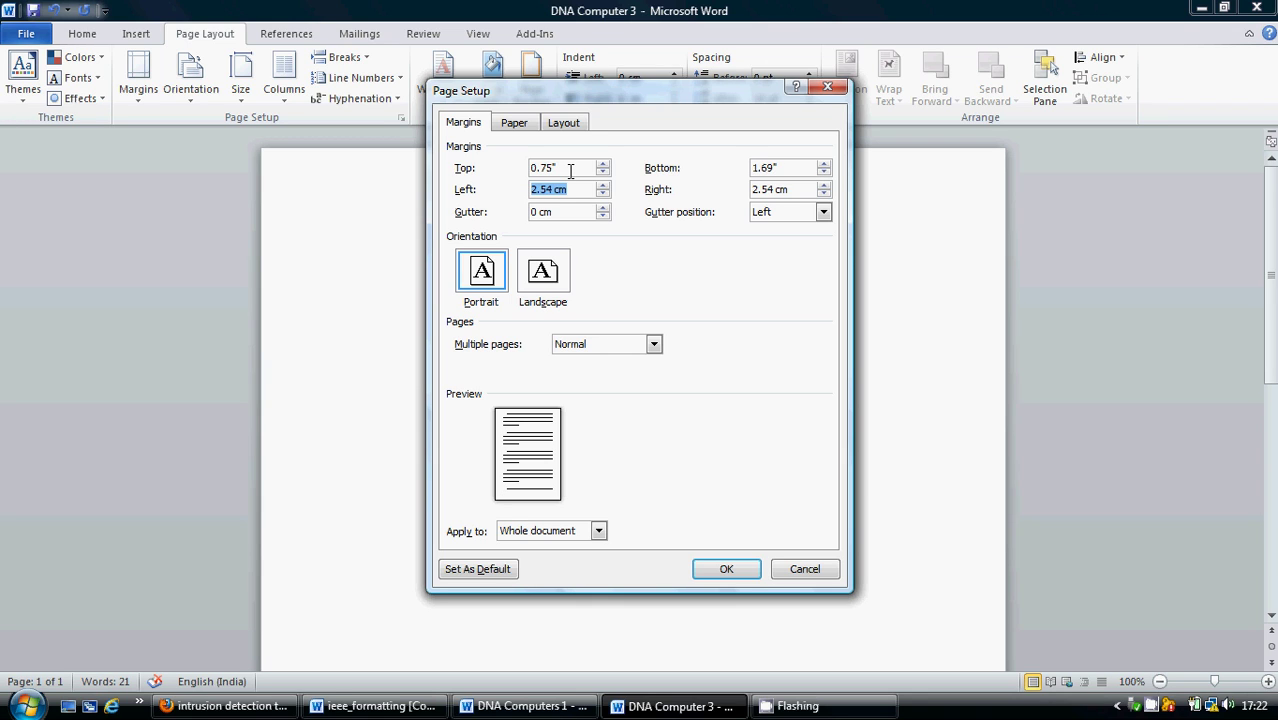
text(0.56")
key(Tab)
text(0)
click(597, 532)
click(610, 563)
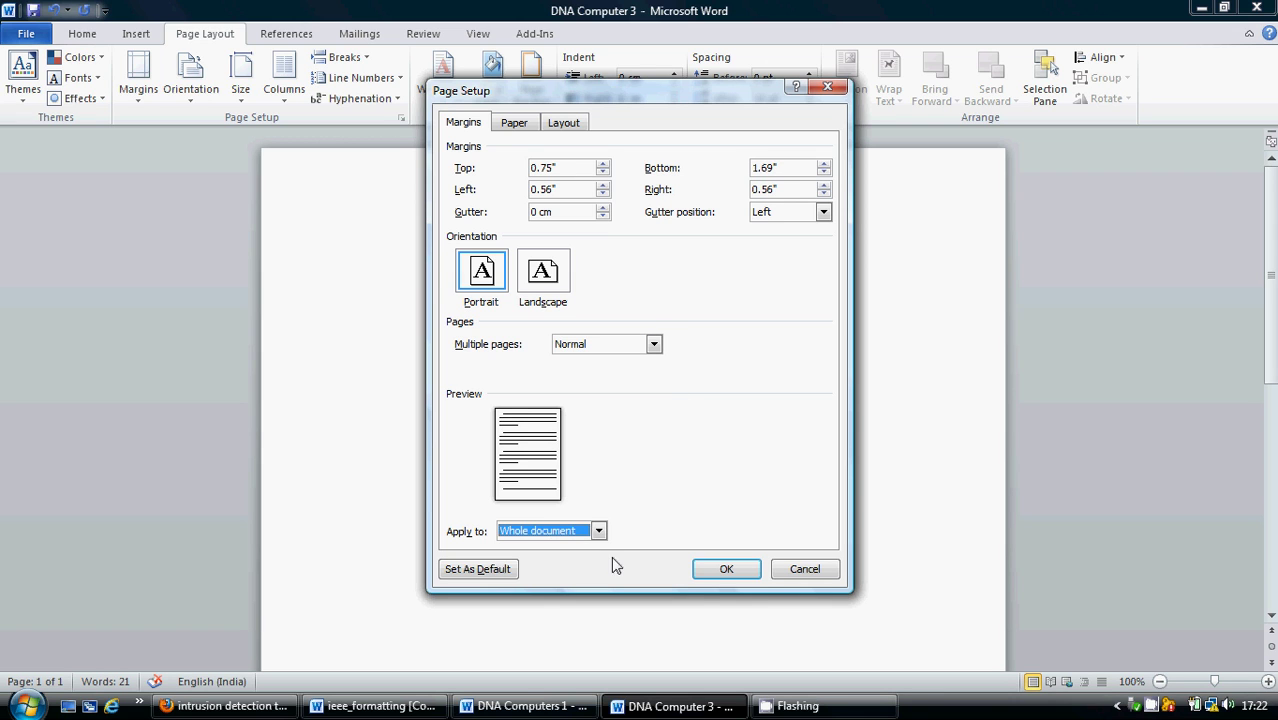
click(736, 572)
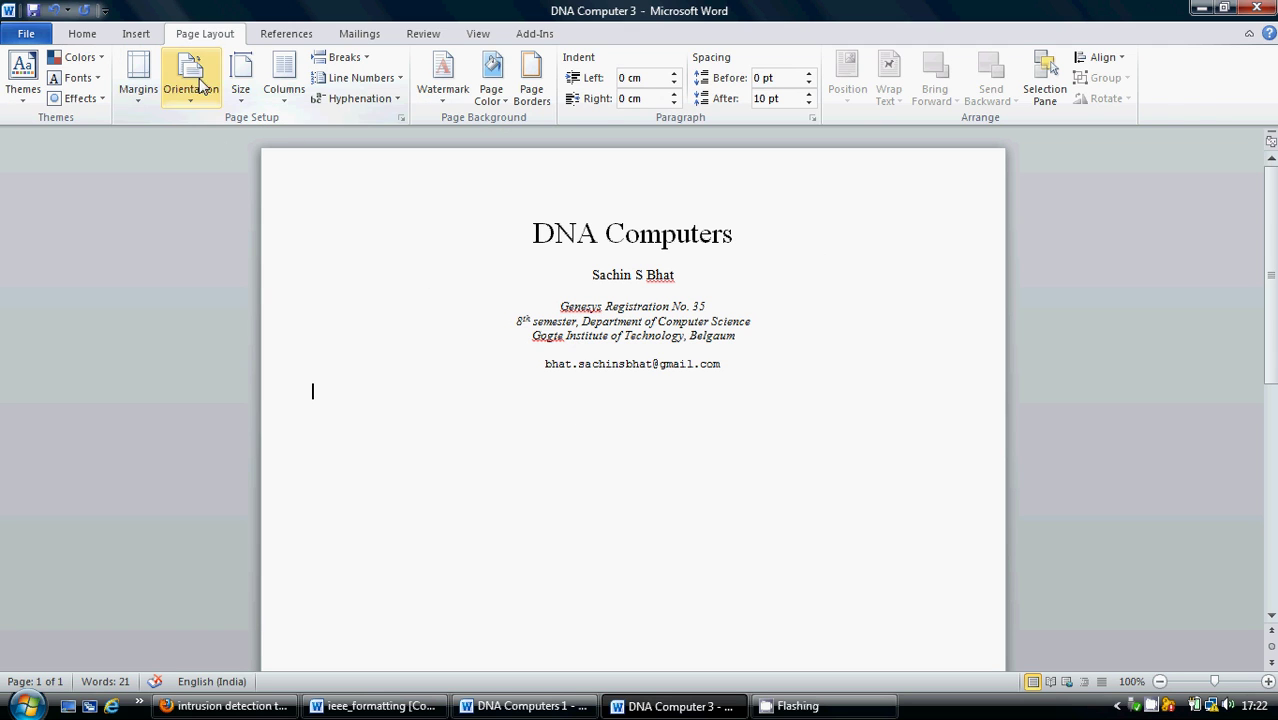
Lay out the text from the cursor onward in two equal columns with 0.17" (0.43 cm) spacing
click(82, 33)
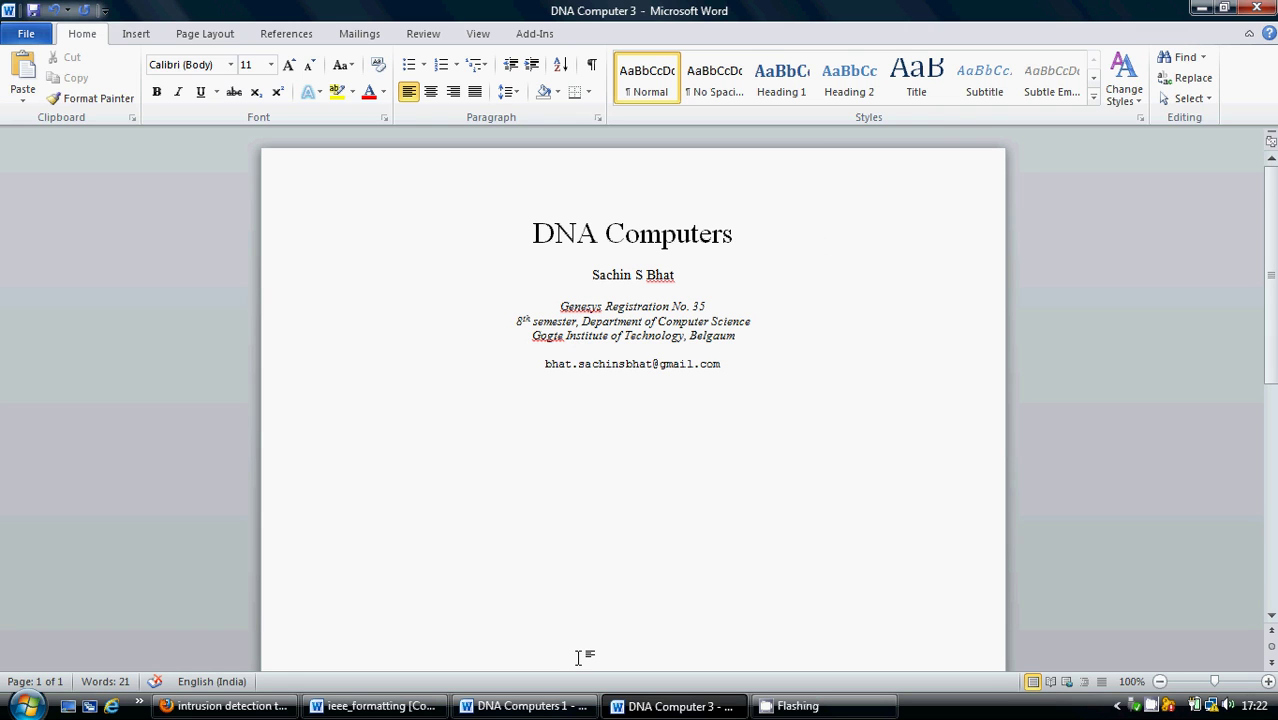
click(196, 40)
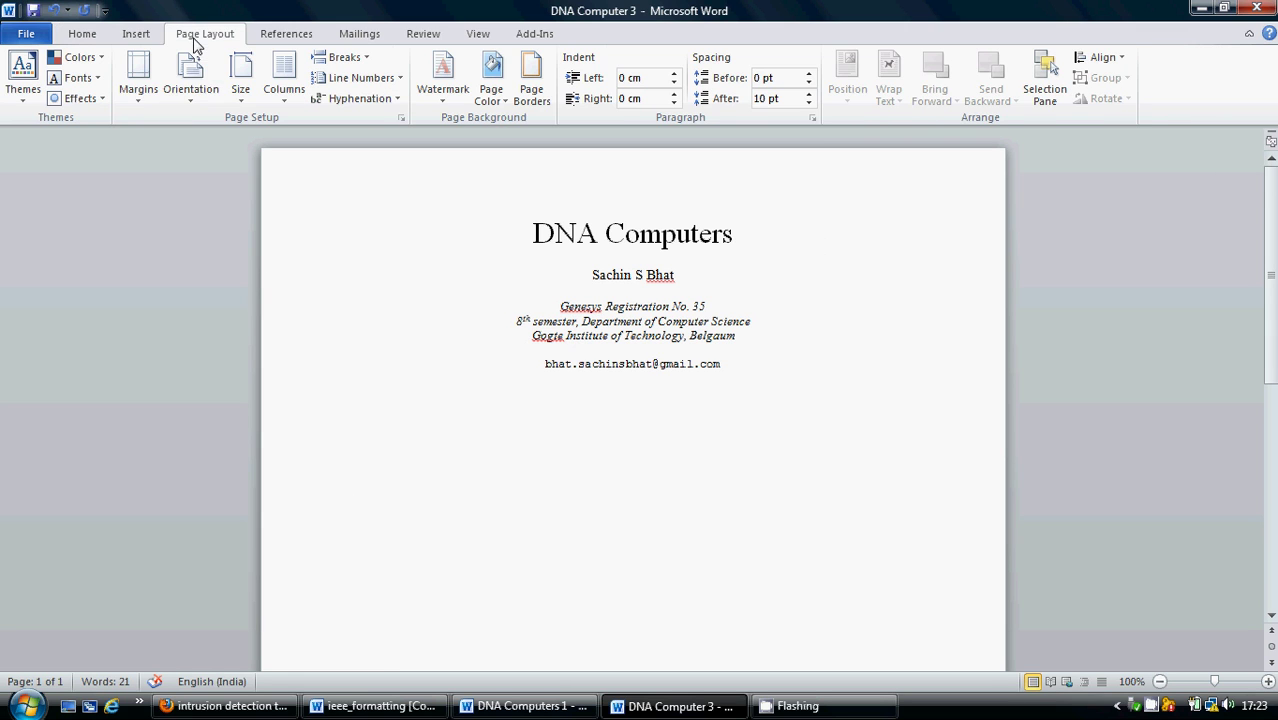
click(281, 104)
click(358, 331)
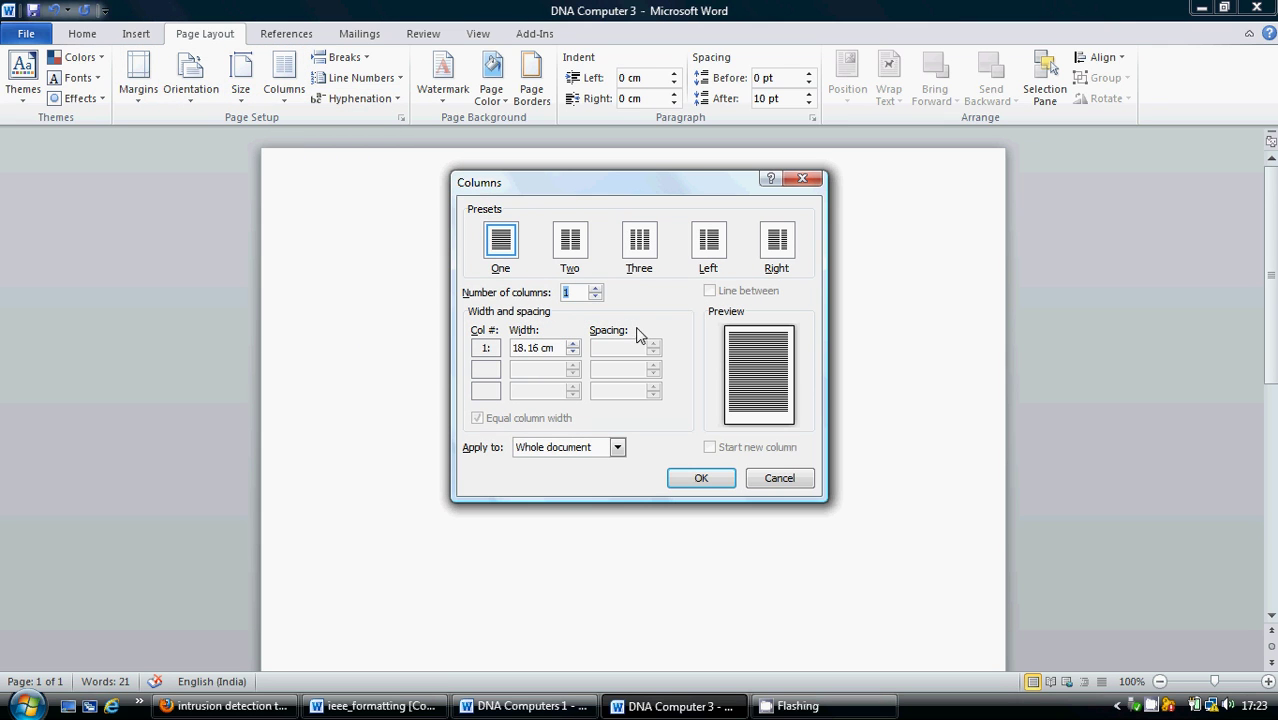
click(595, 287)
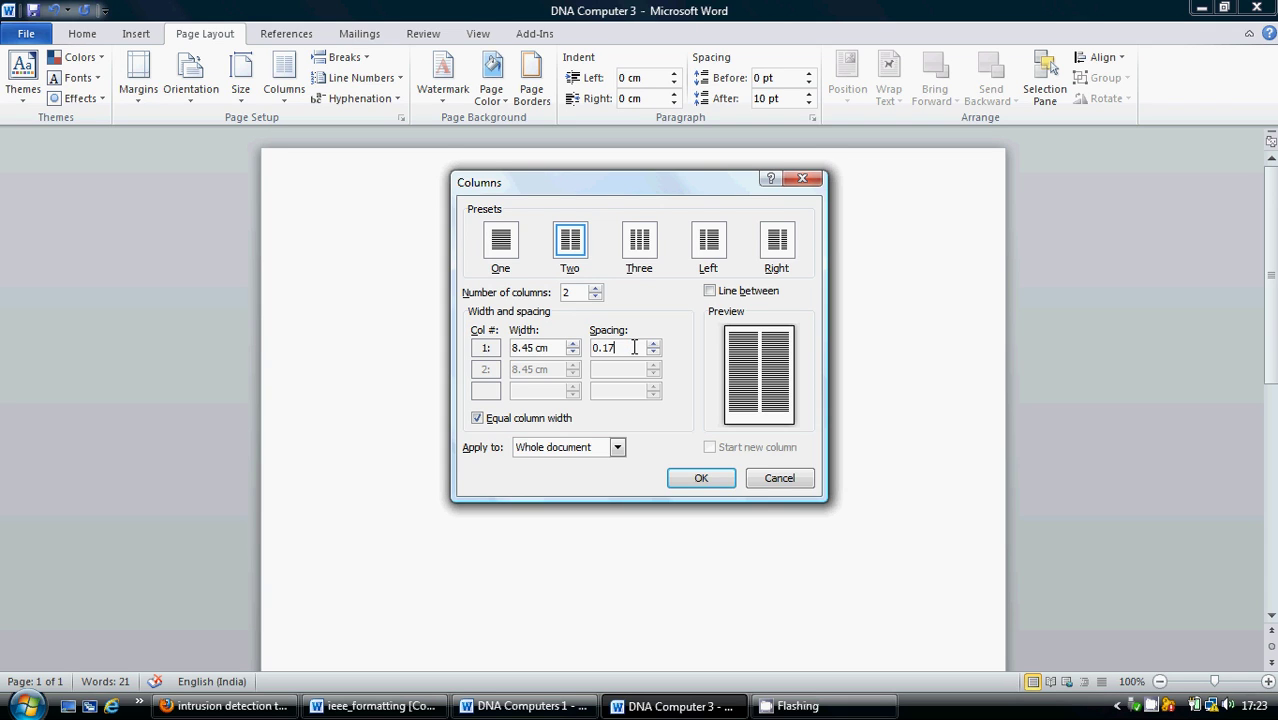
click(617, 447)
click(603, 478)
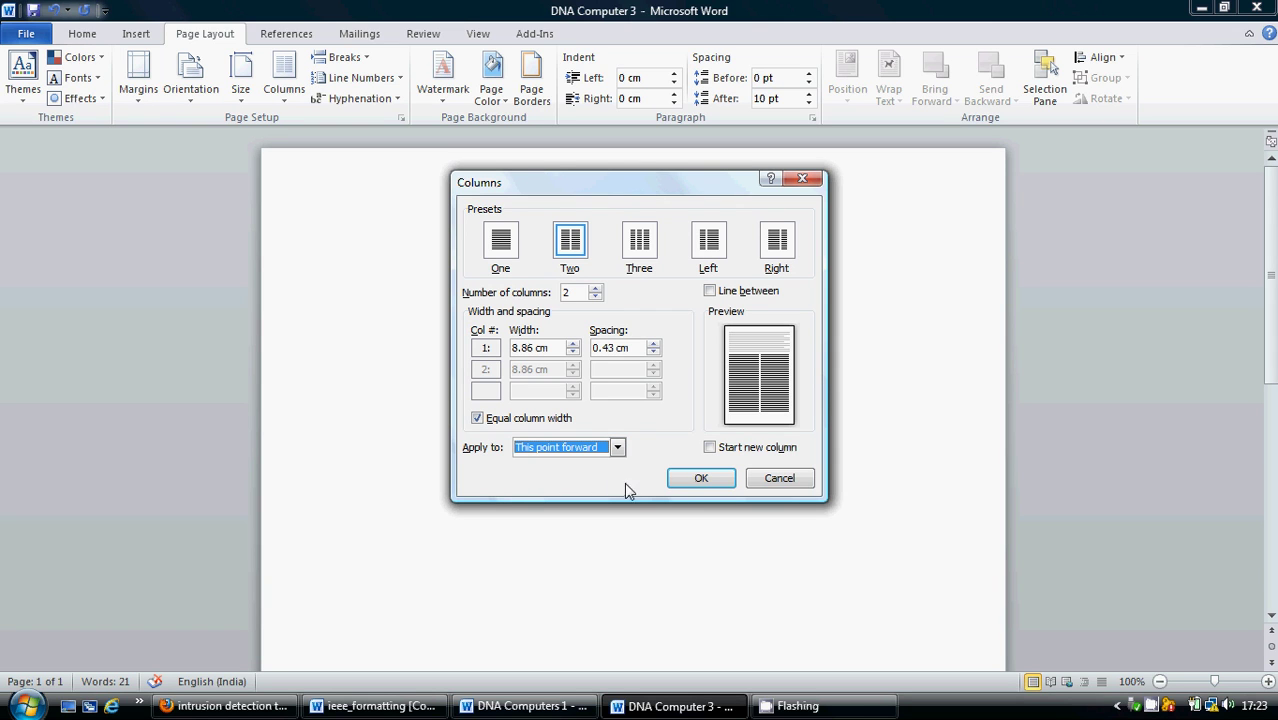
click(690, 480)
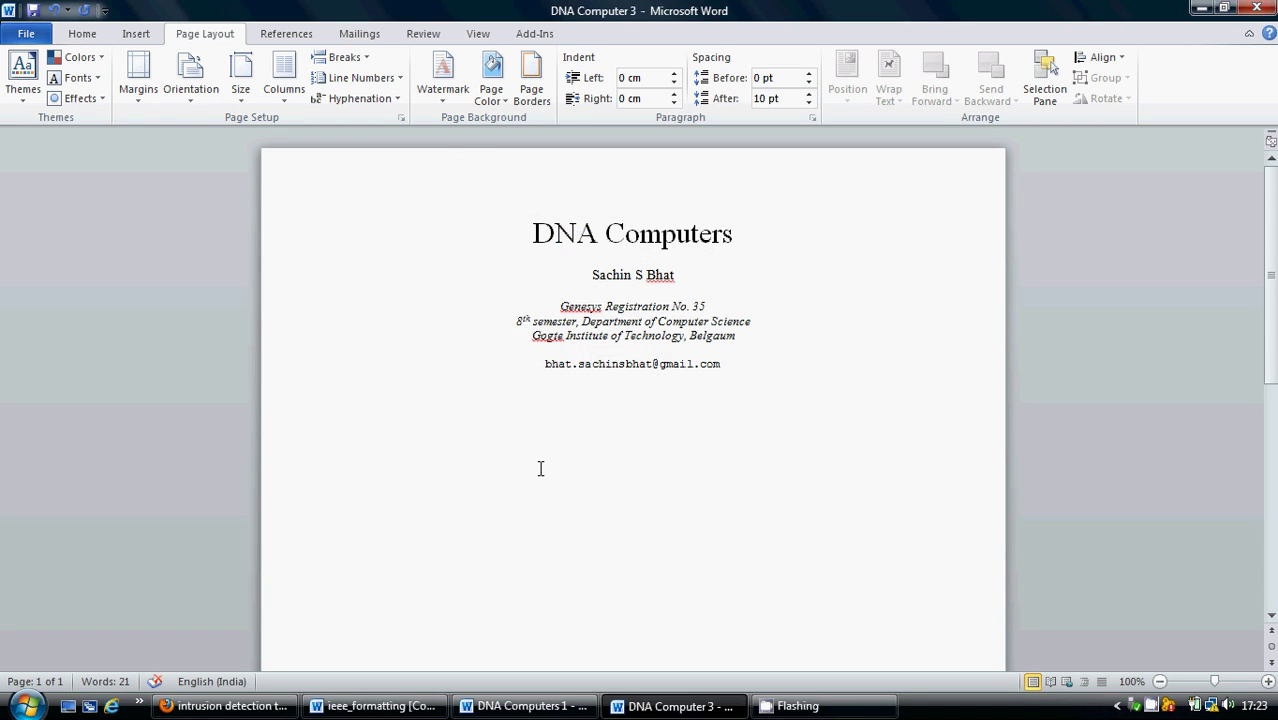
Copy the "Abstract—" label from the ieee_formatting document and paste it below the e-mail line in DNA Computer 3
click(524, 706)
click(420, 705)
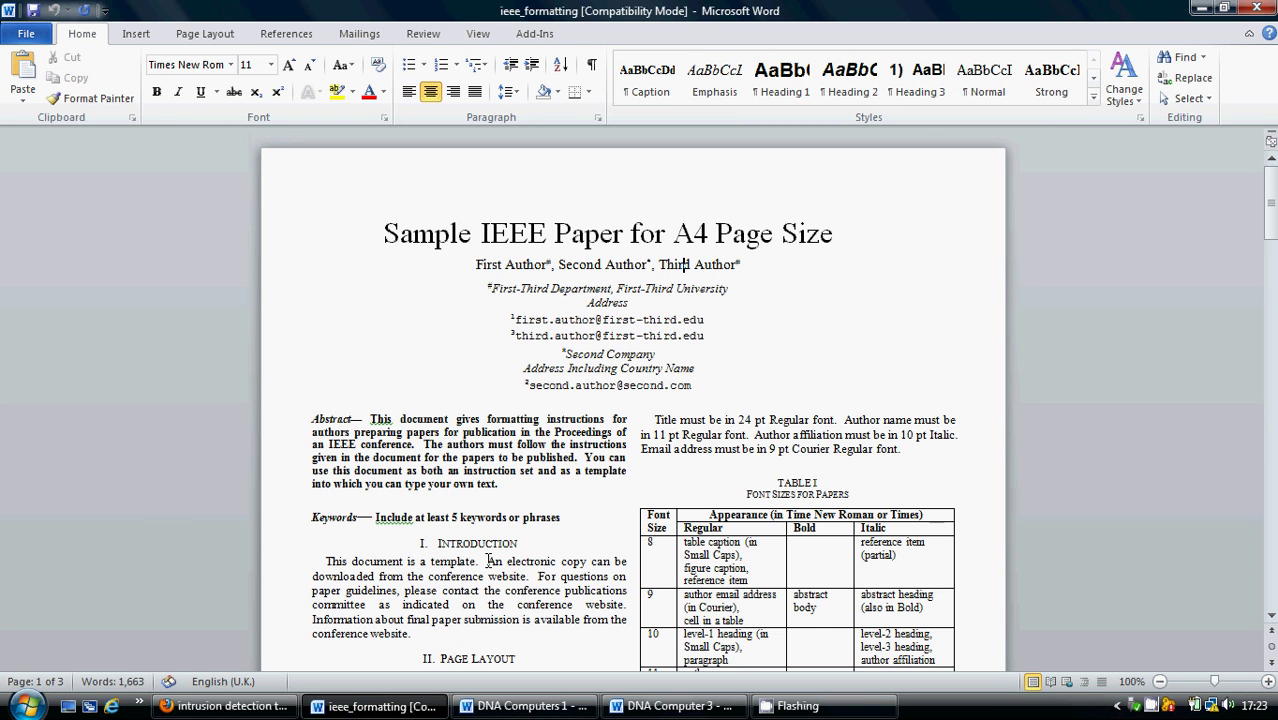
drag(316, 418, 364, 414)
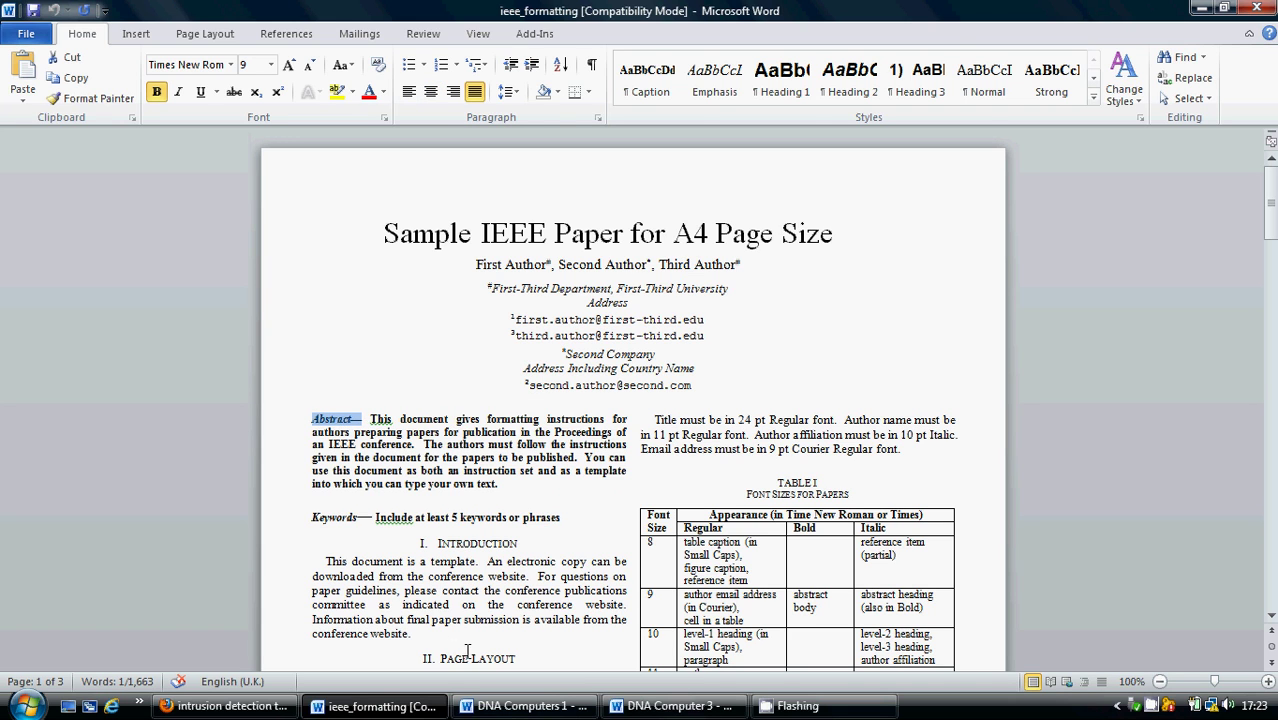
key(ctrl+c)
click(672, 706)
key(ctrl+v)
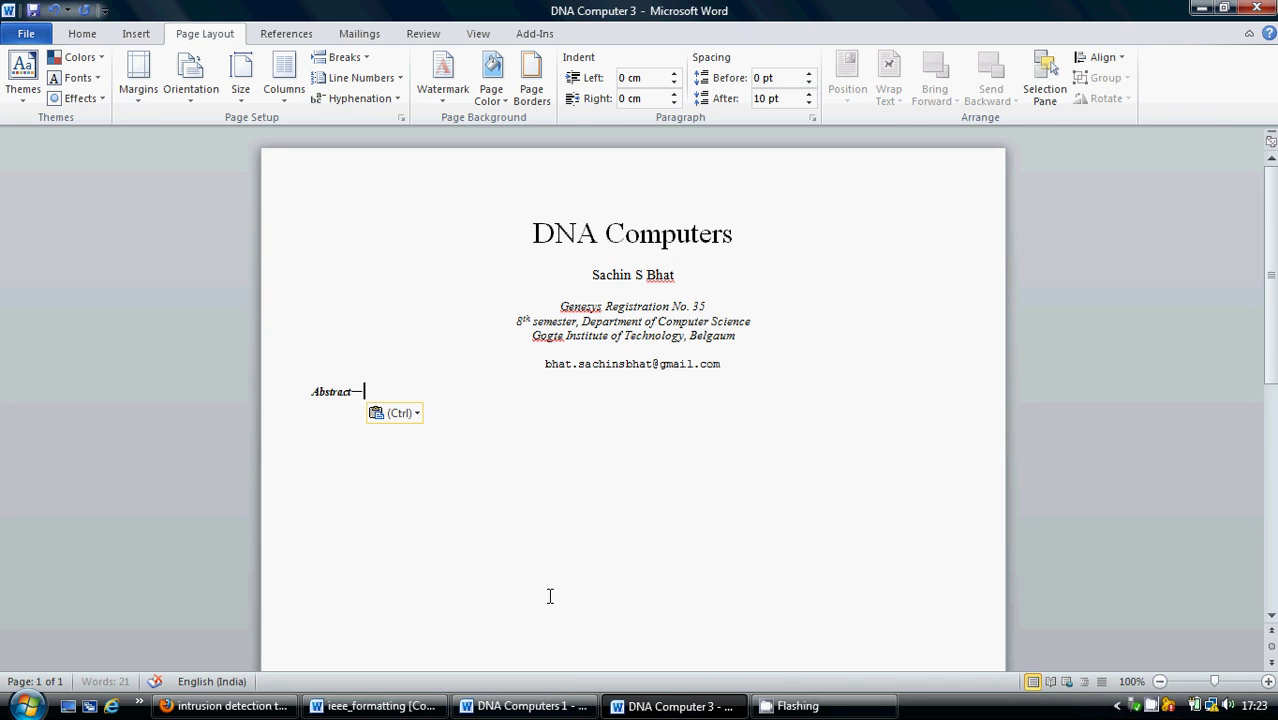
Copy the abstract paragraph from DNA Computers 1 and paste it after the "Abstract—" label in DNA Computer 3
click(525, 706)
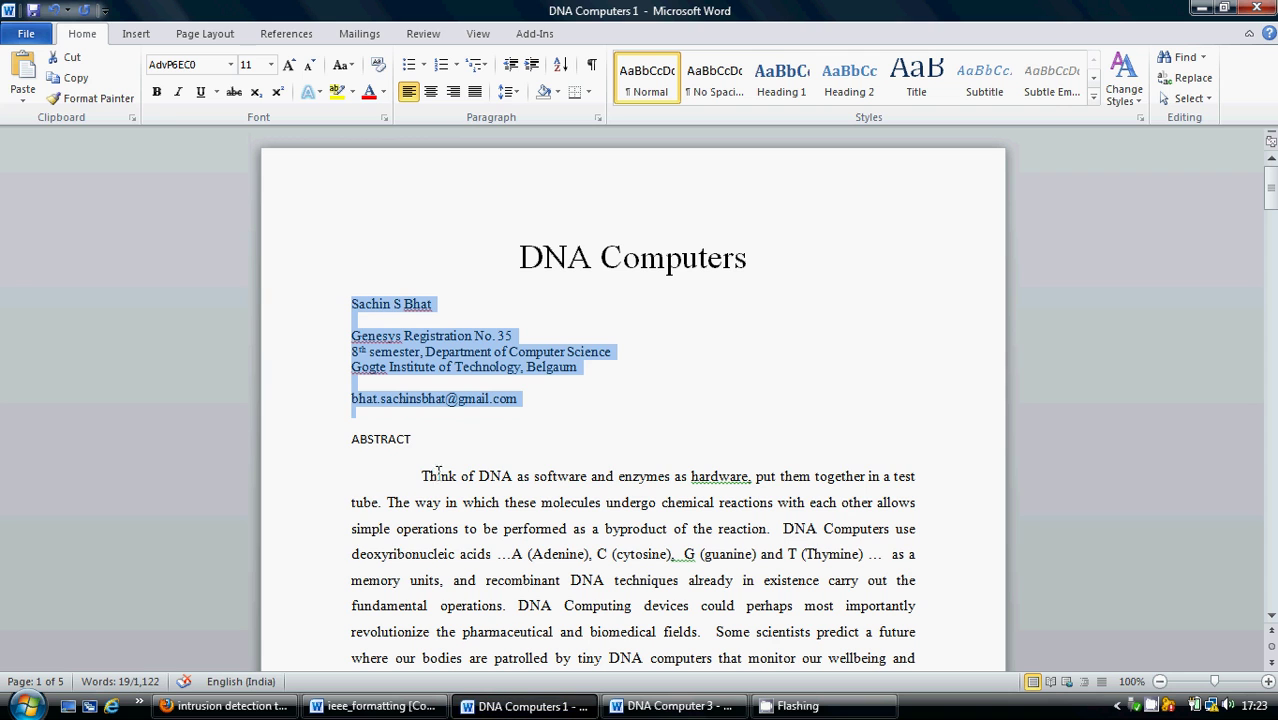
drag(420, 476, 773, 572)
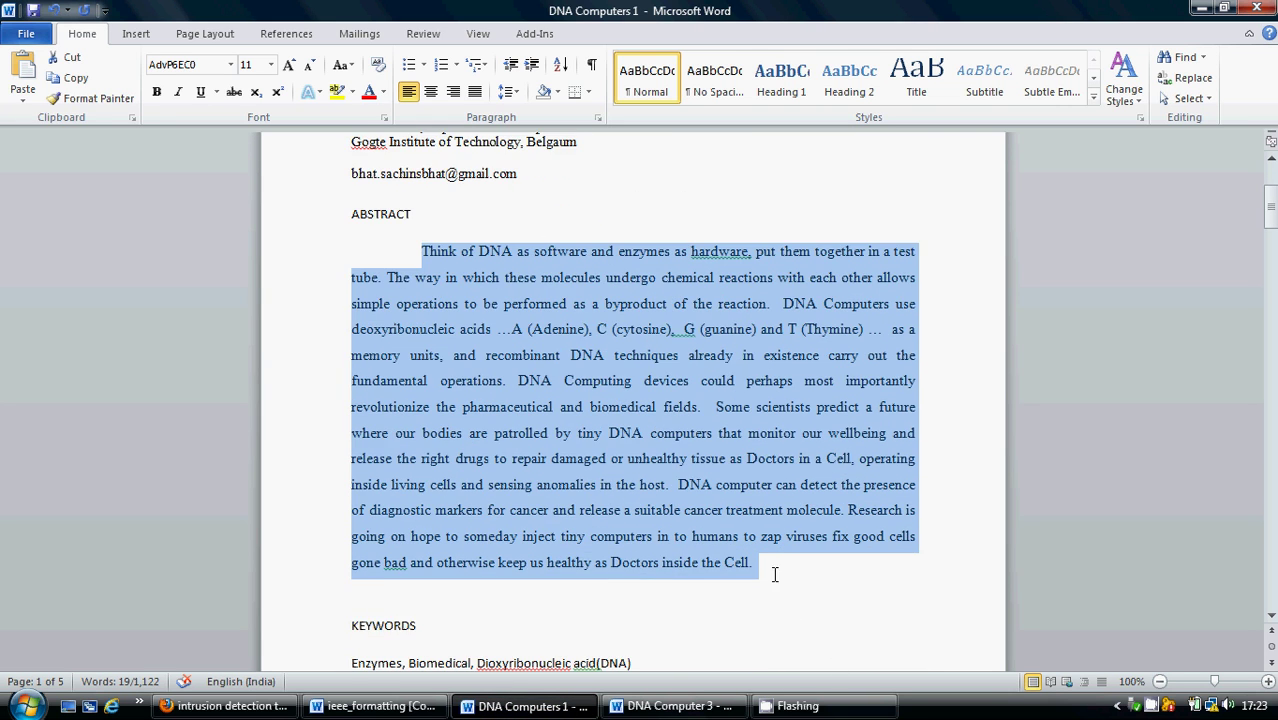
click(698, 710)
key(ctrl+v)
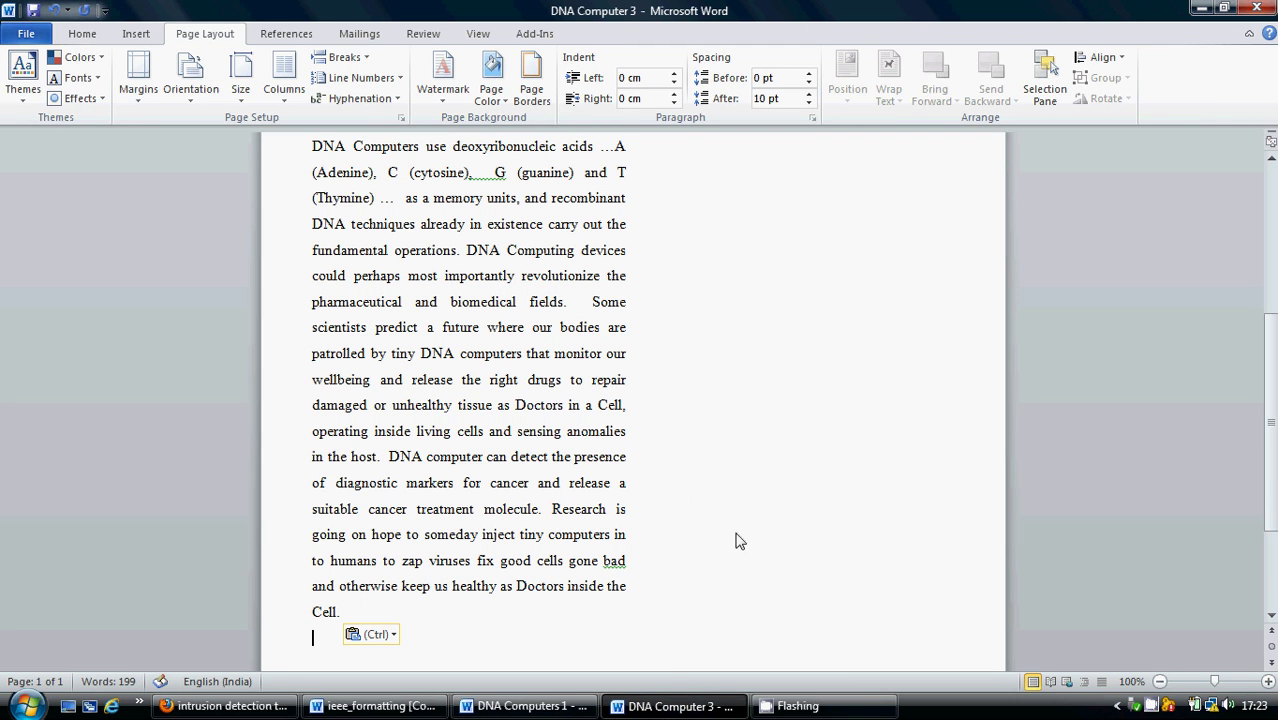
Check the abstract's formatting in ieee_formatting and make the abstract text in DNA Computer 3 9 pt bold
click(375, 706)
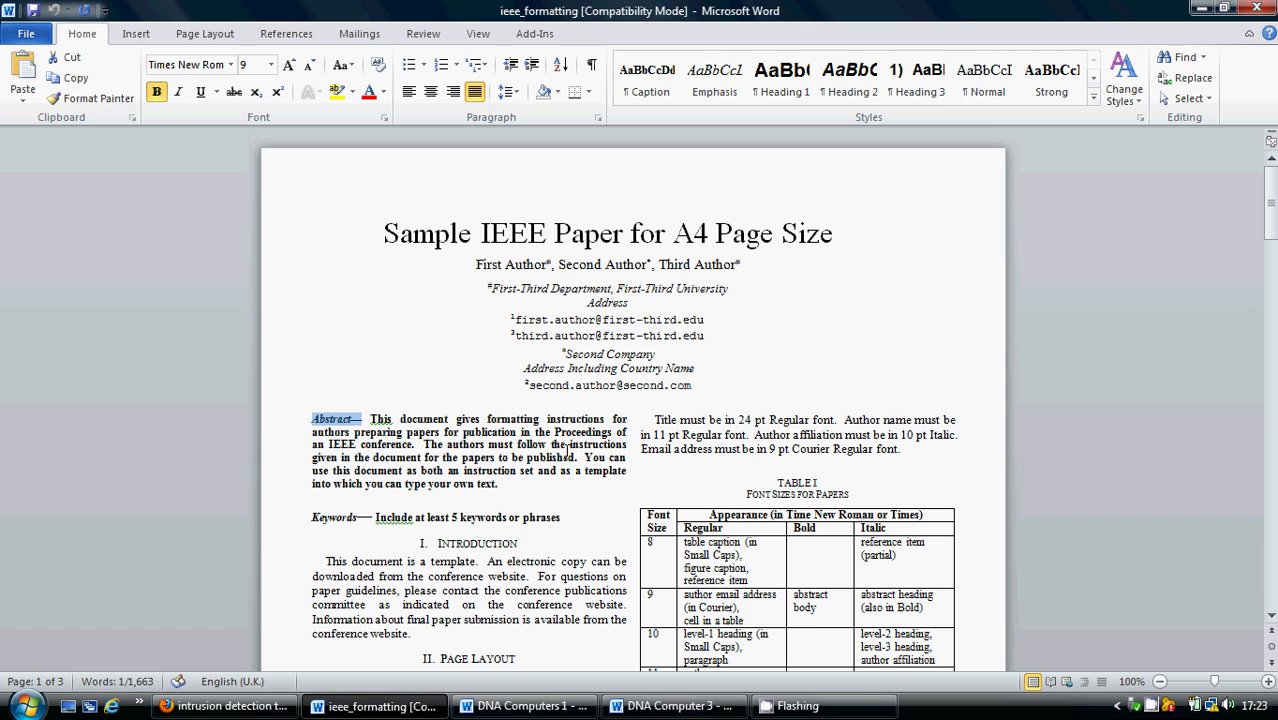
click(566, 452)
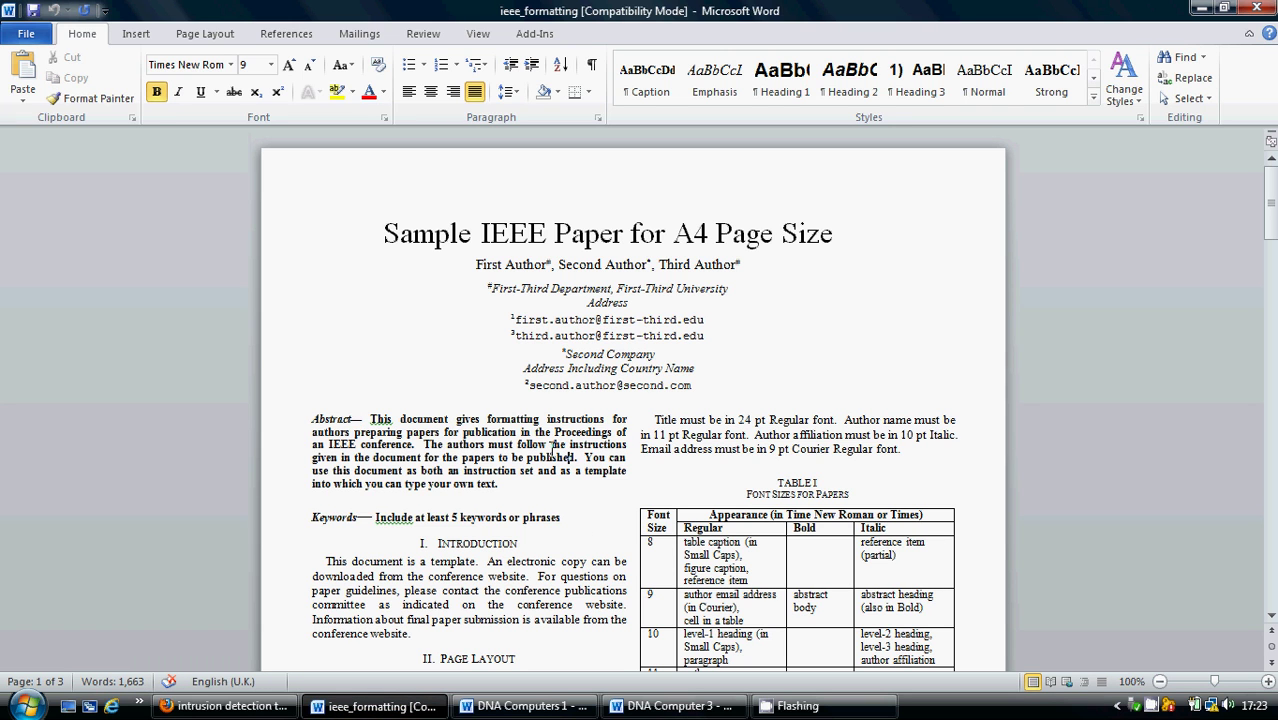
click(652, 703)
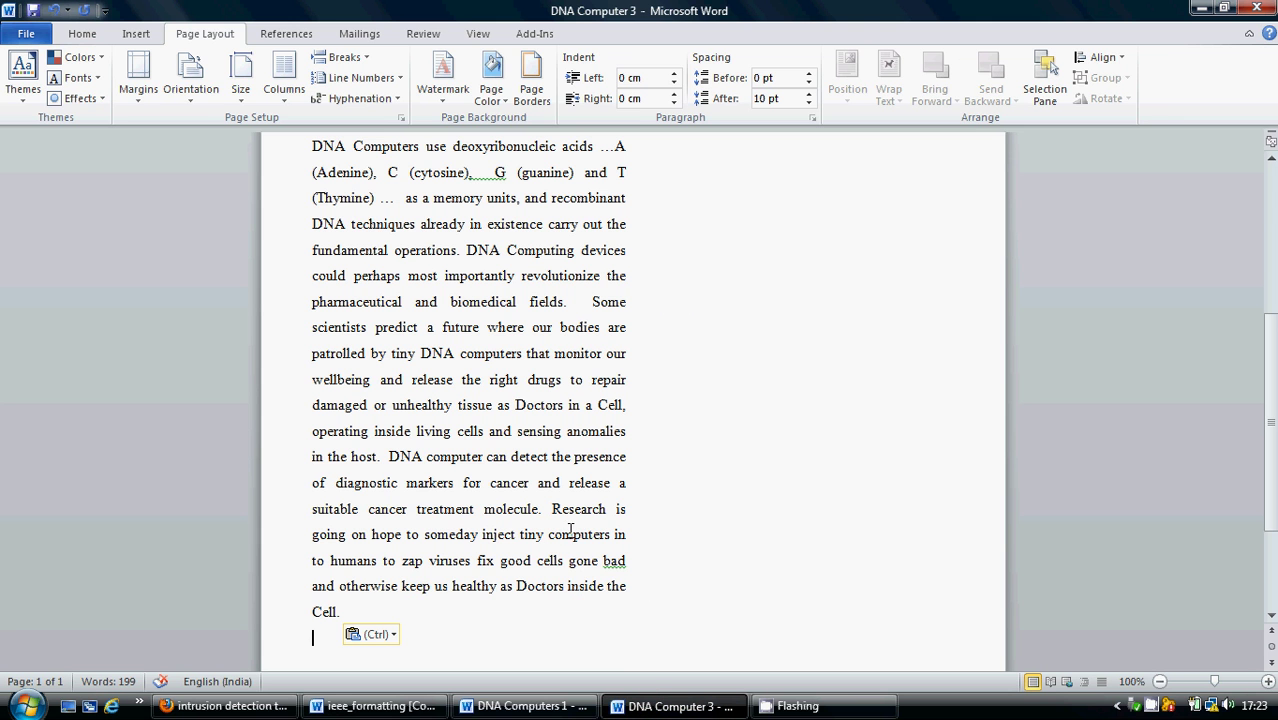
scroll(1155, 450, up, 3)
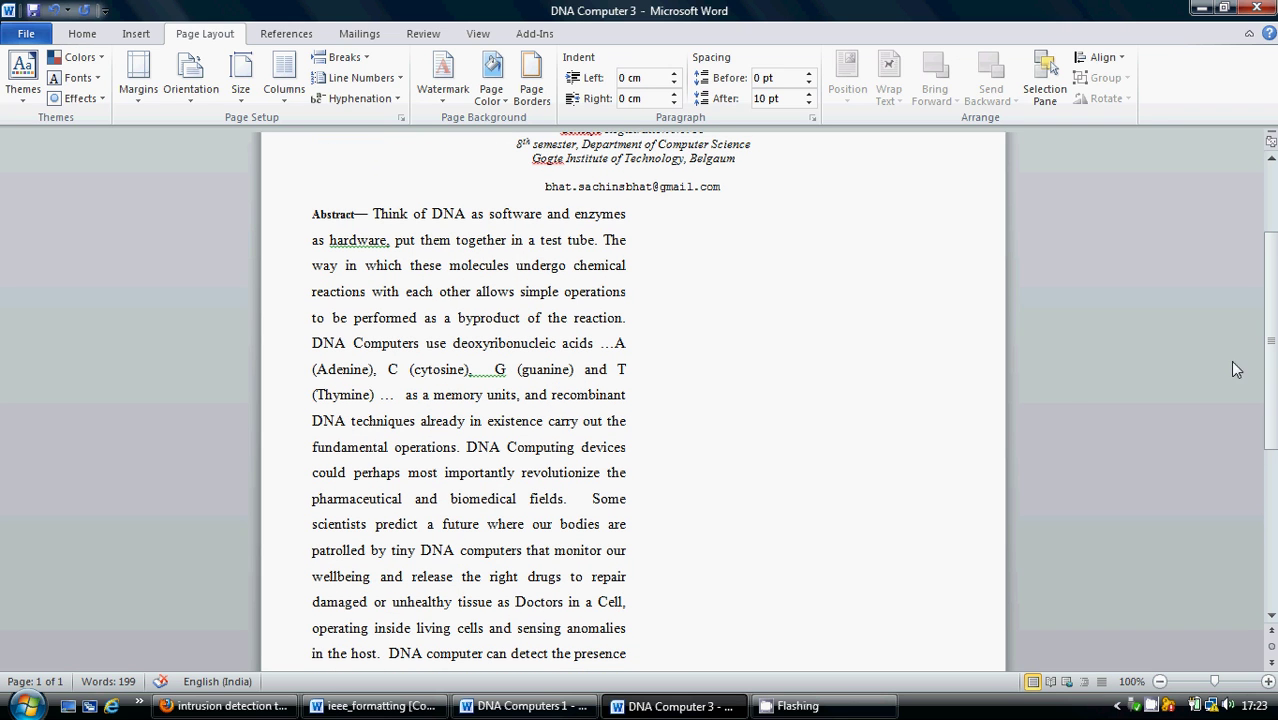
drag(376, 203, 566, 432)
click(598, 447)
drag(366, 218, 536, 494)
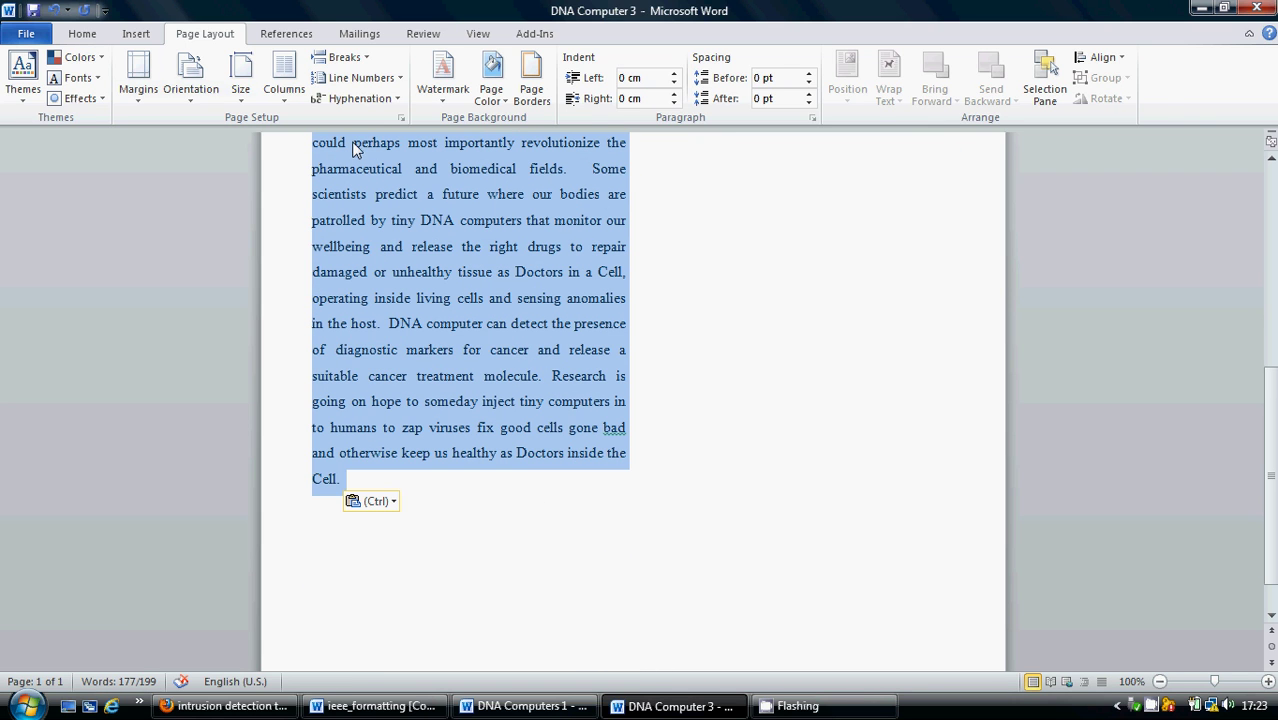
click(82, 33)
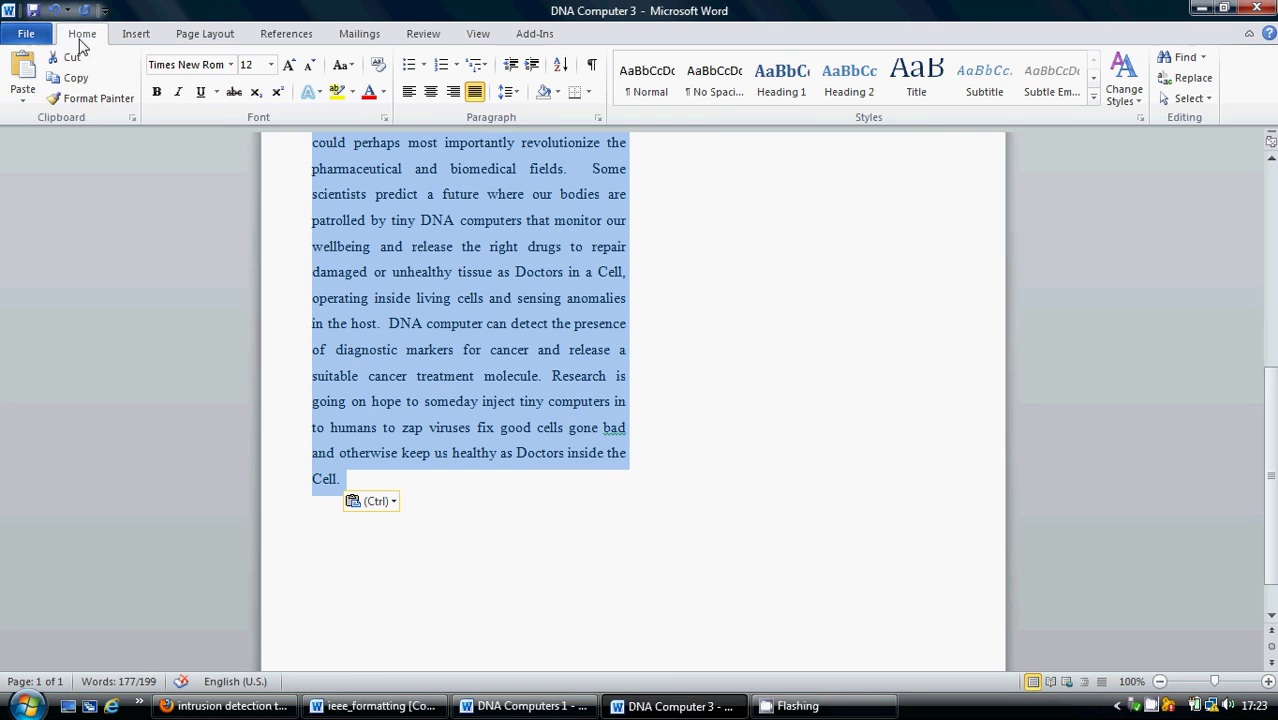
click(310, 68)
click(310, 68)
click(310, 68)
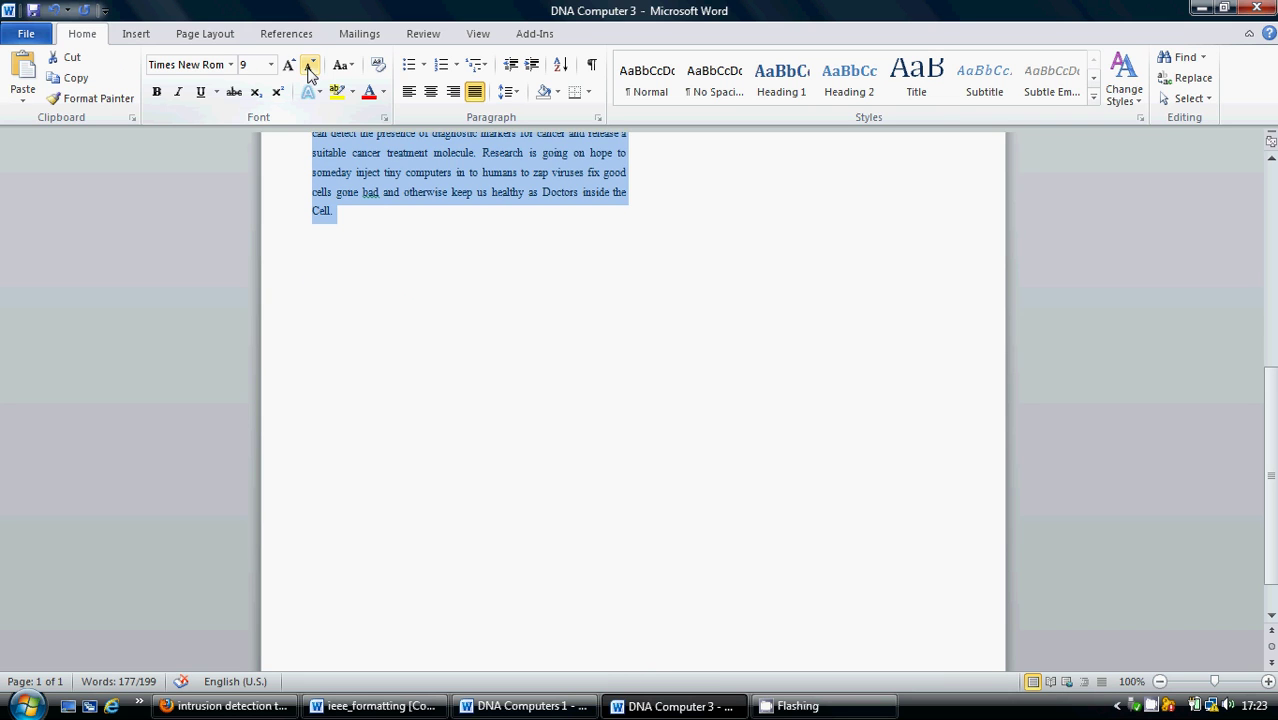
click(156, 91)
click(757, 313)
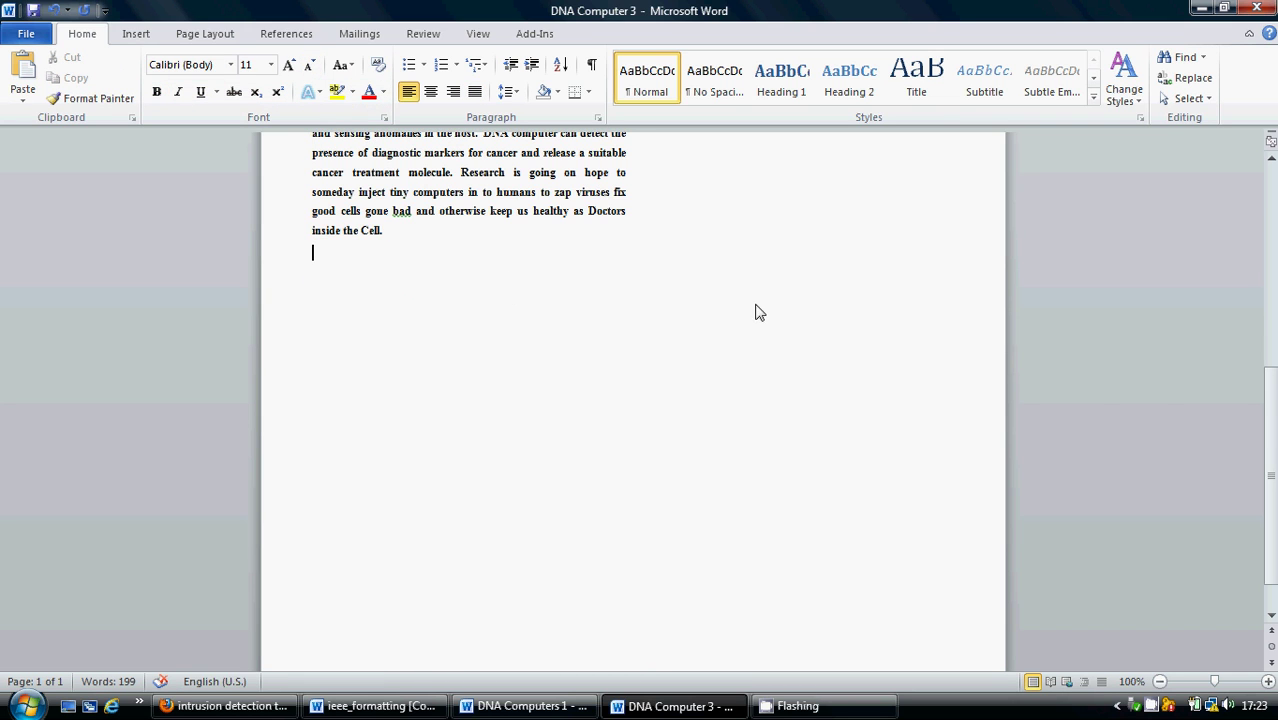
drag(1265, 451, 1262, 318)
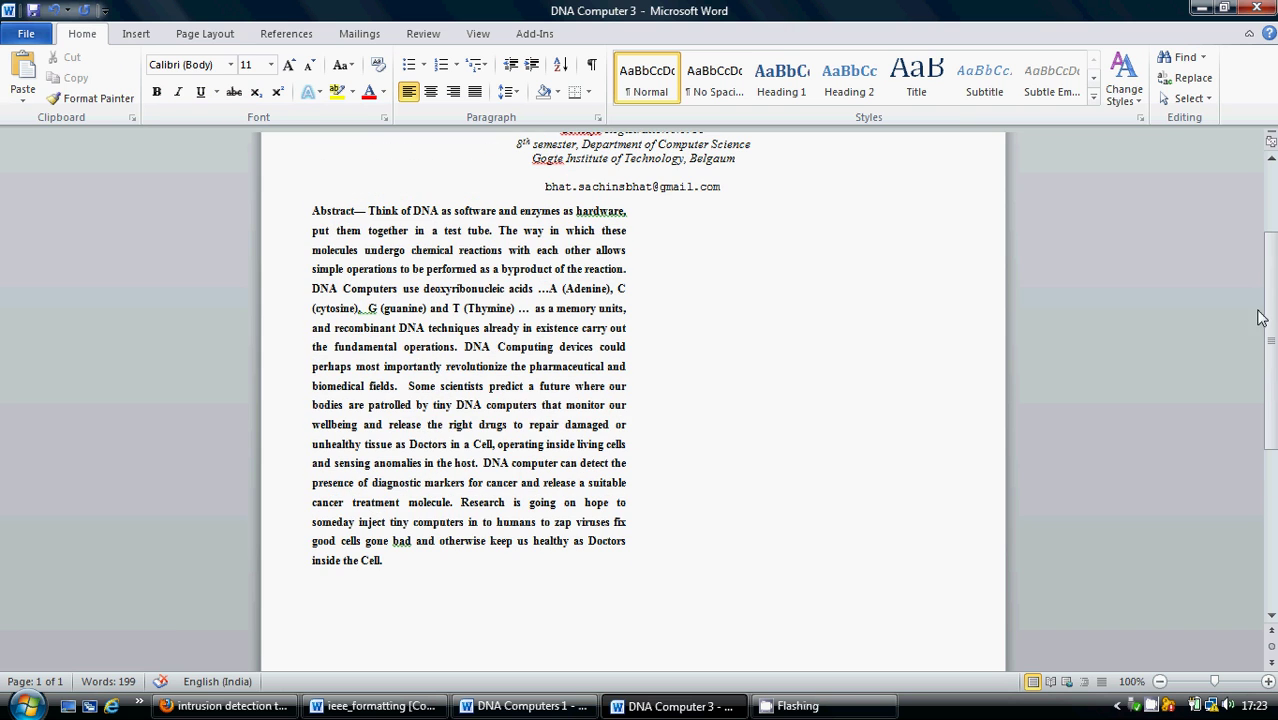
Copy the "Keywords—" label from ieee_formatting and paste it on the line below the abstract in DNA Computer 3
click(528, 706)
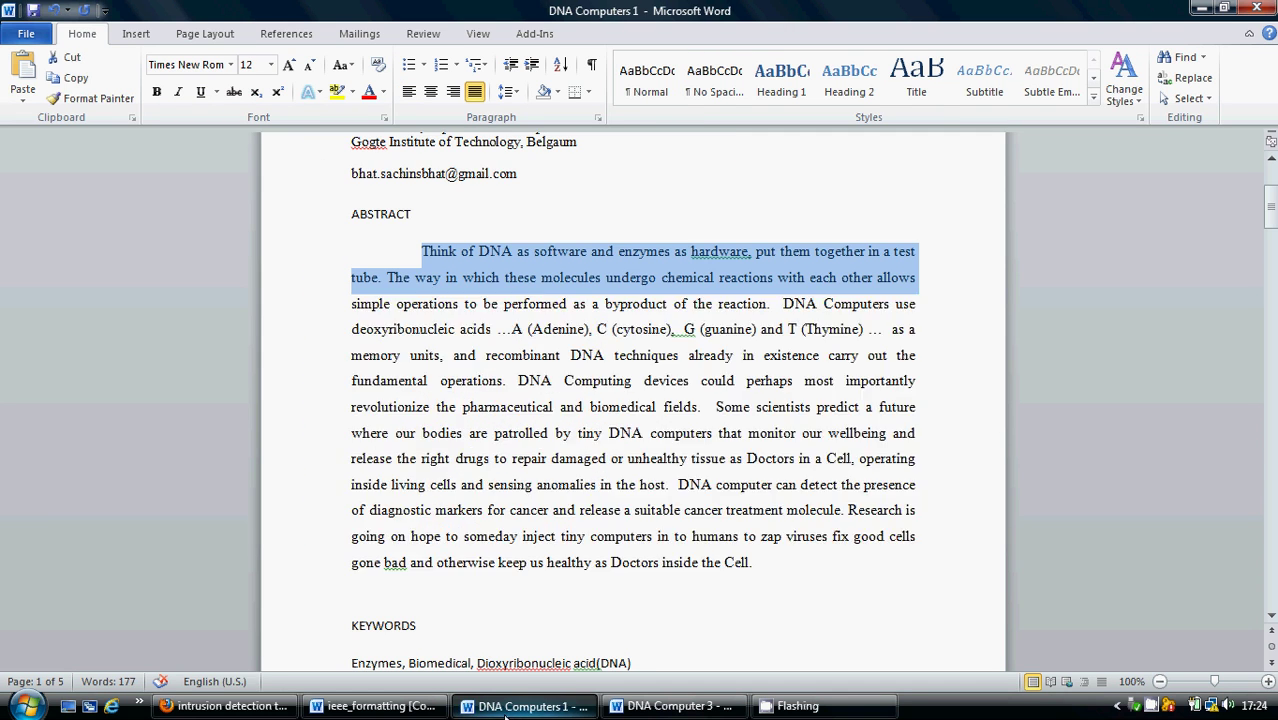
click(378, 708)
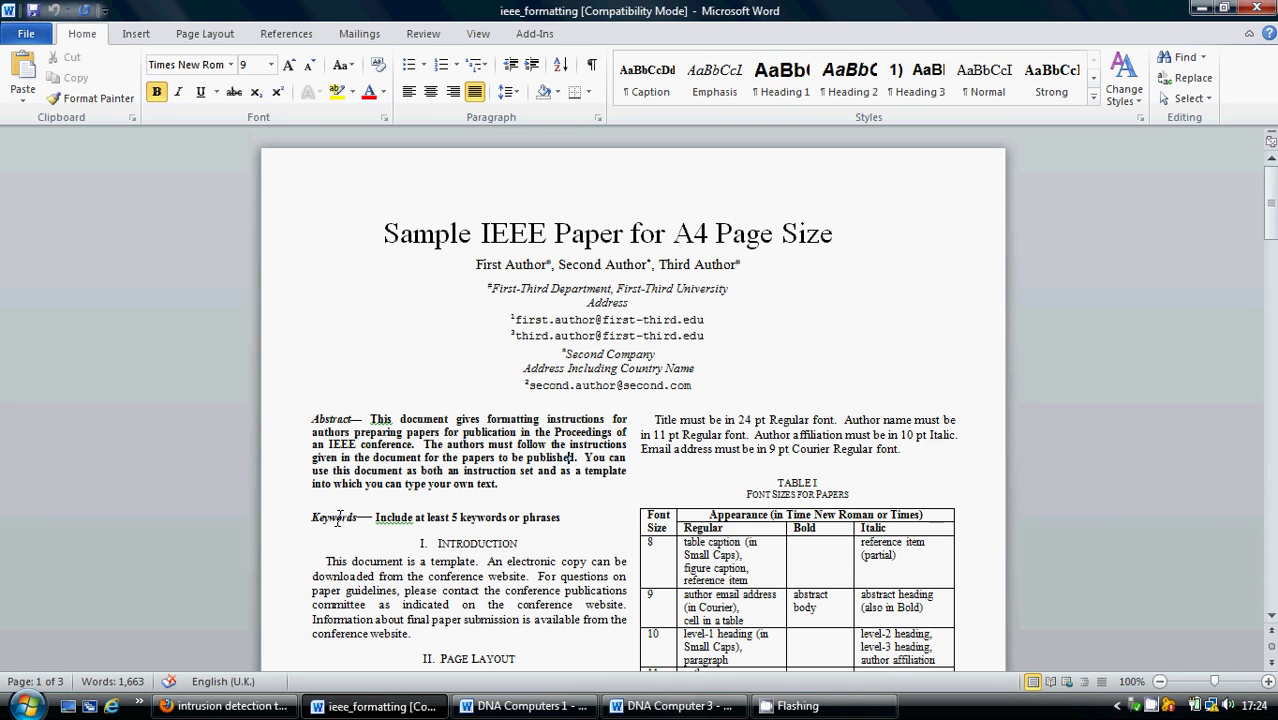
drag(311, 517, 378, 528)
key(ctrl+c)
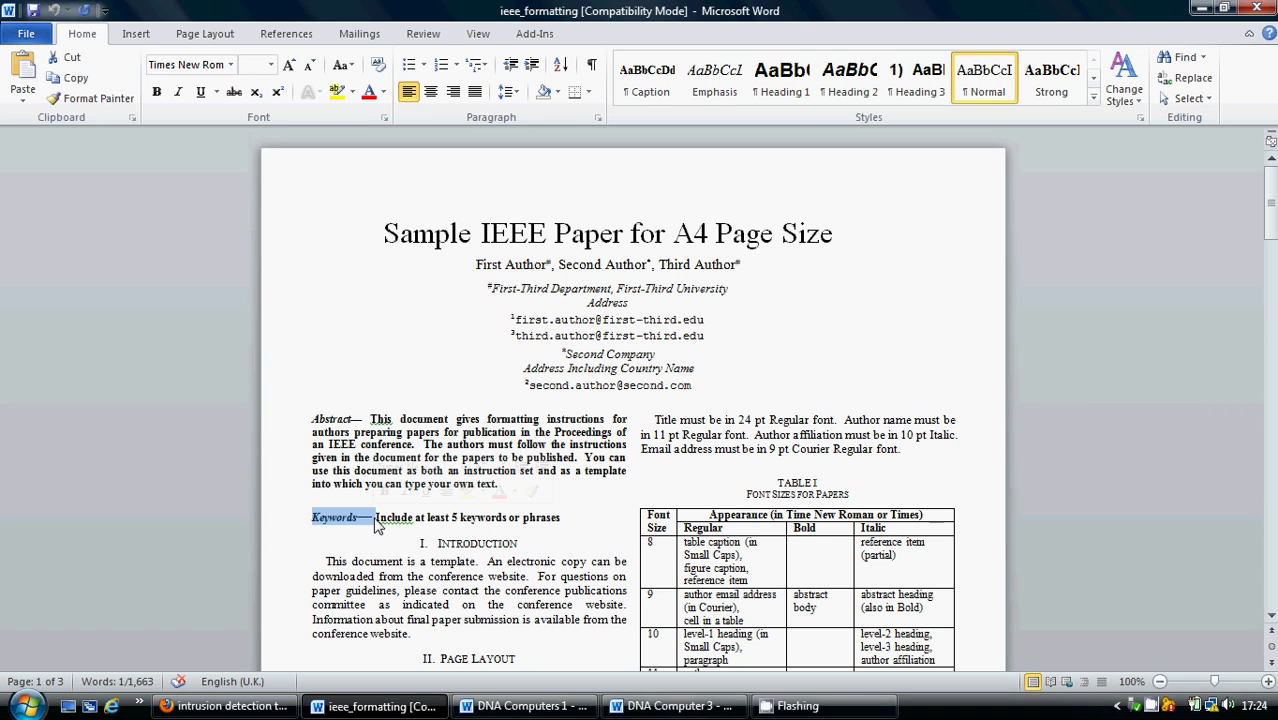
click(672, 706)
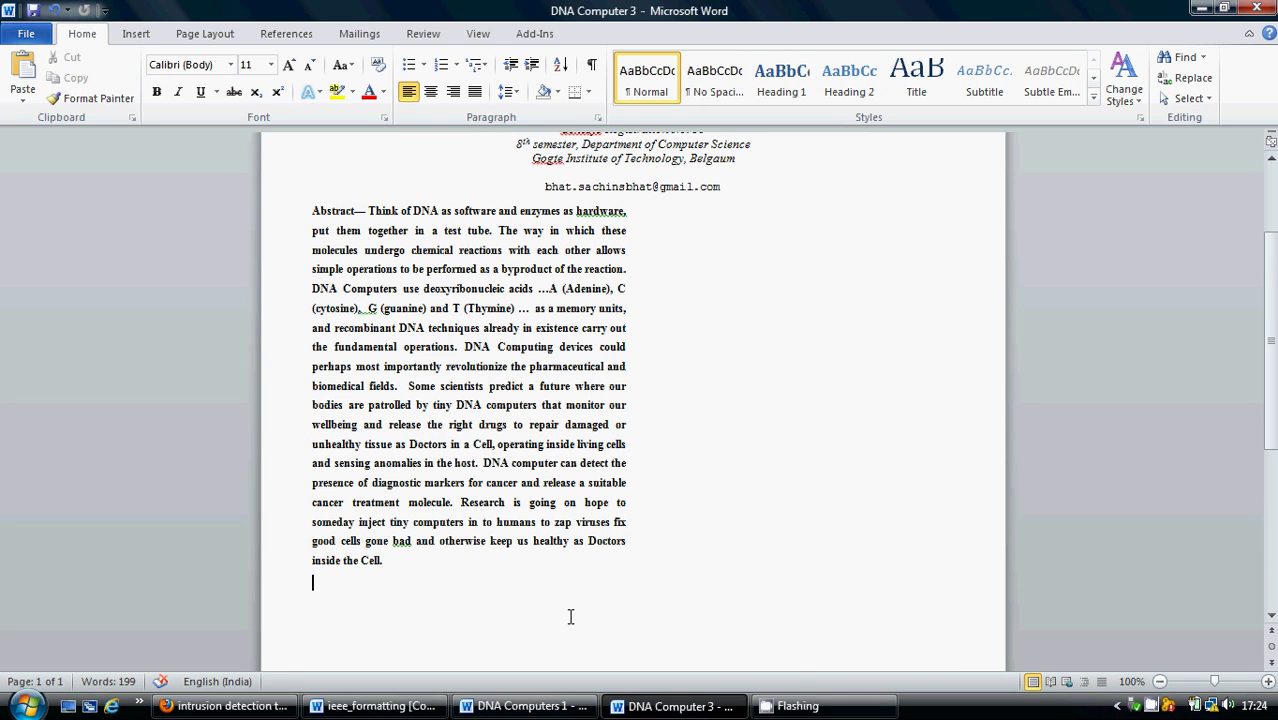
key(ctrl+v)
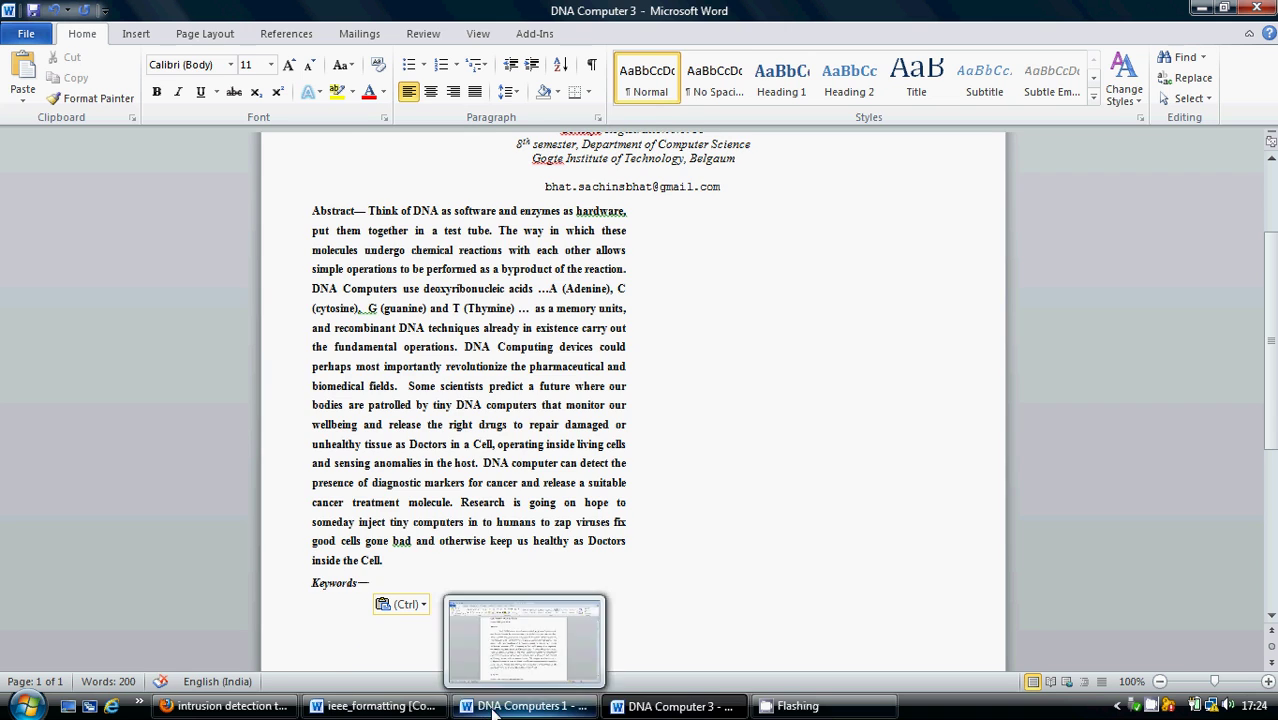
Copy the keywords line "Enzymes, Biomedical, Dioxyribonucleic acid(DNA)" from DNA Computers 1 and paste it after the "Keywords—" label in DNA Computer 3
click(523, 706)
click(771, 566)
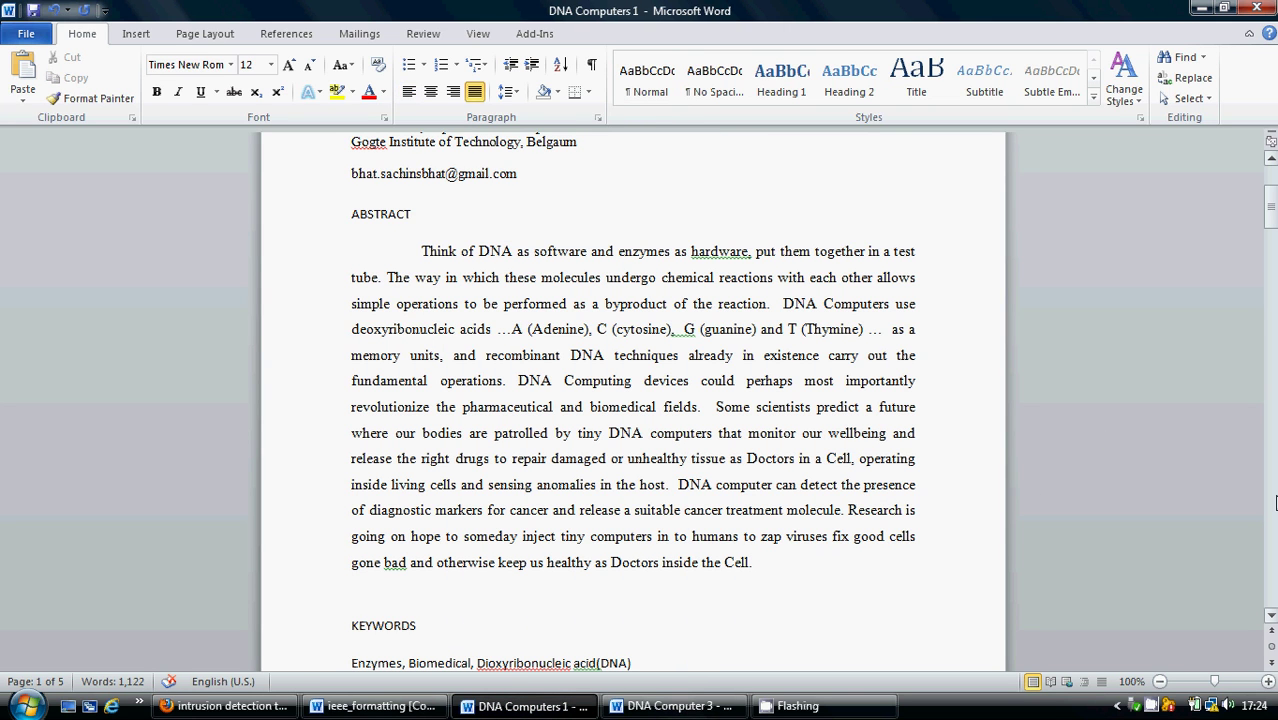
drag(1270, 209, 1270, 225)
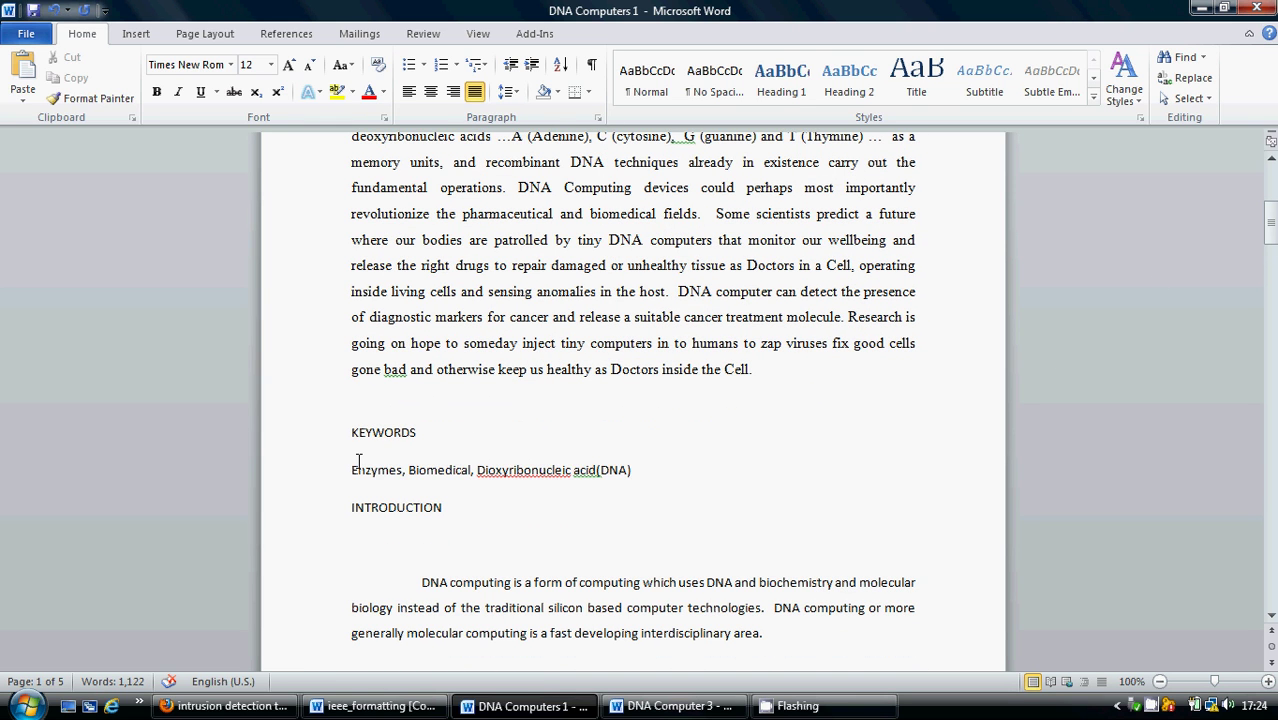
drag(344, 469, 627, 472)
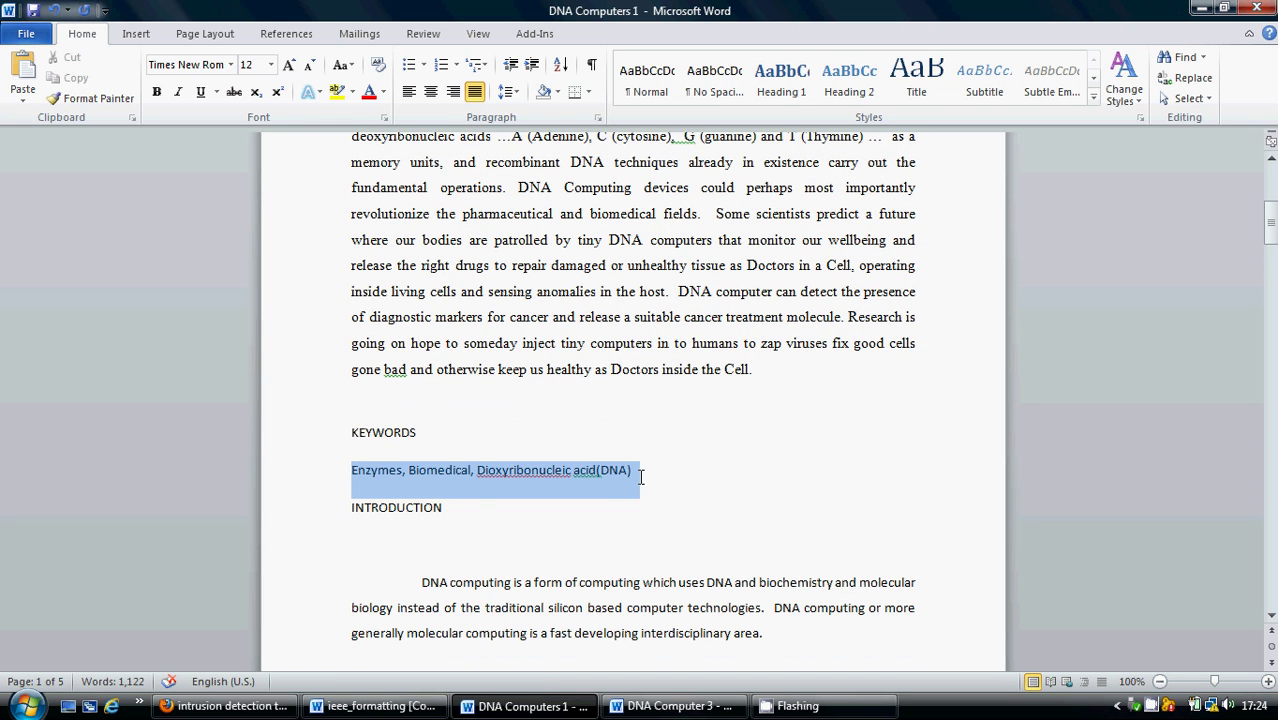
click(672, 706)
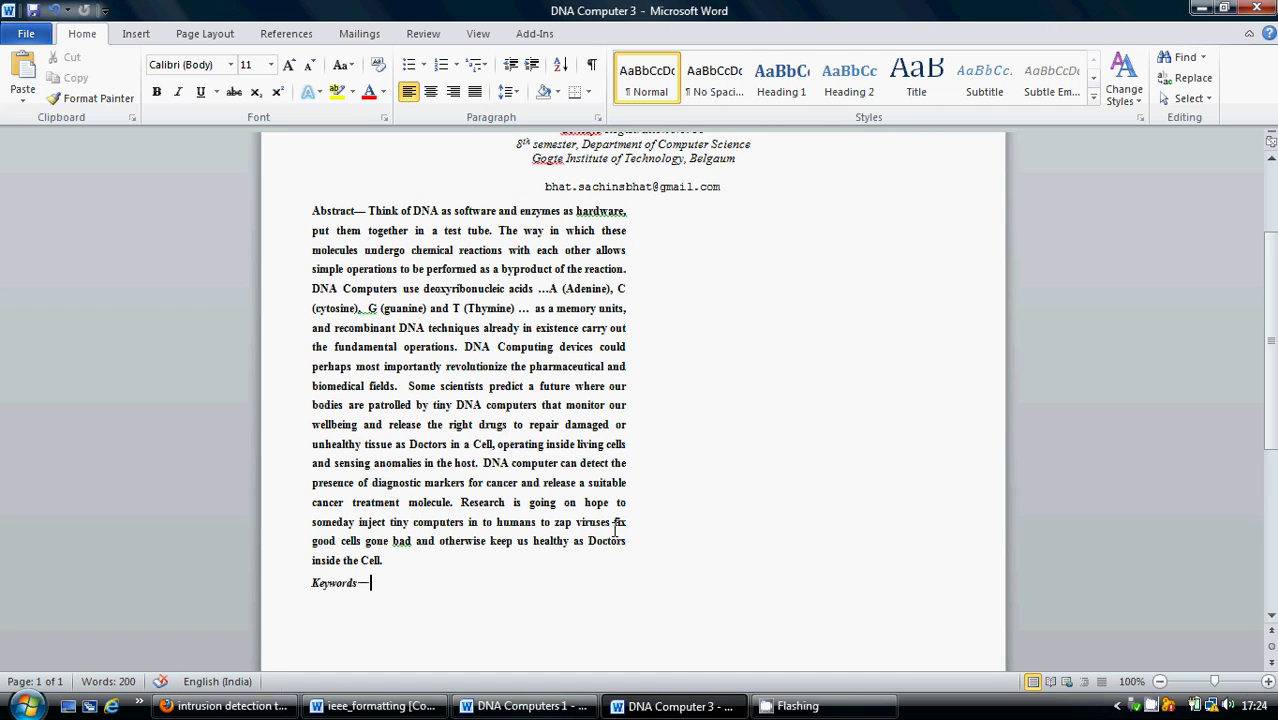
text(Enzymes, Biomedical, Dioxyribonucleic acid(DNA))
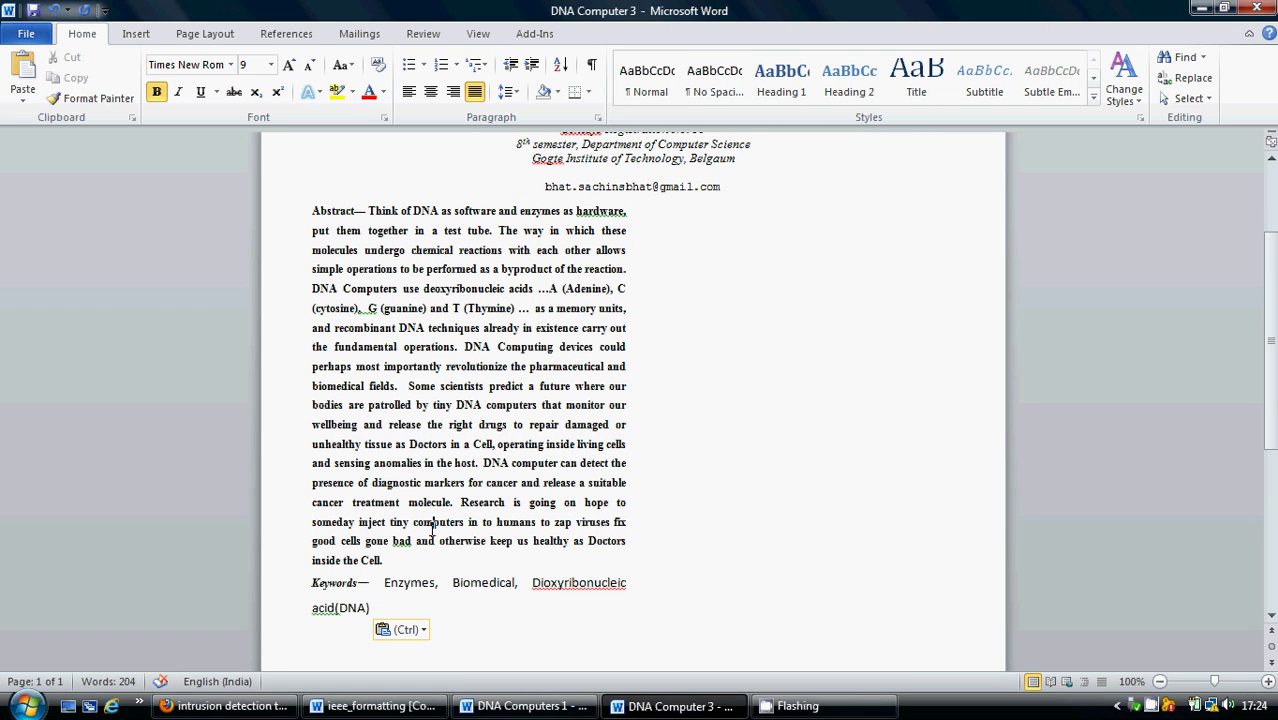
Copy the abstract text's formatting onto the pasted keywords with Format Painter
click(96, 98)
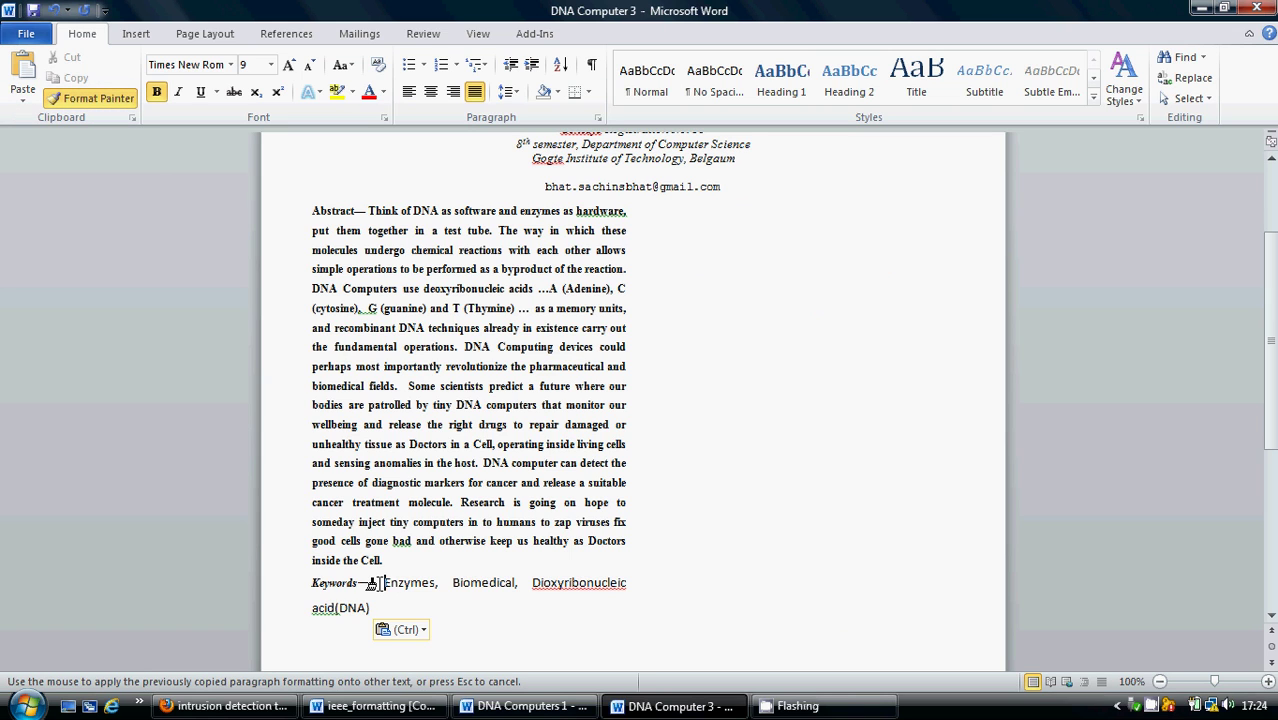
drag(372, 583, 408, 605)
click(479, 639)
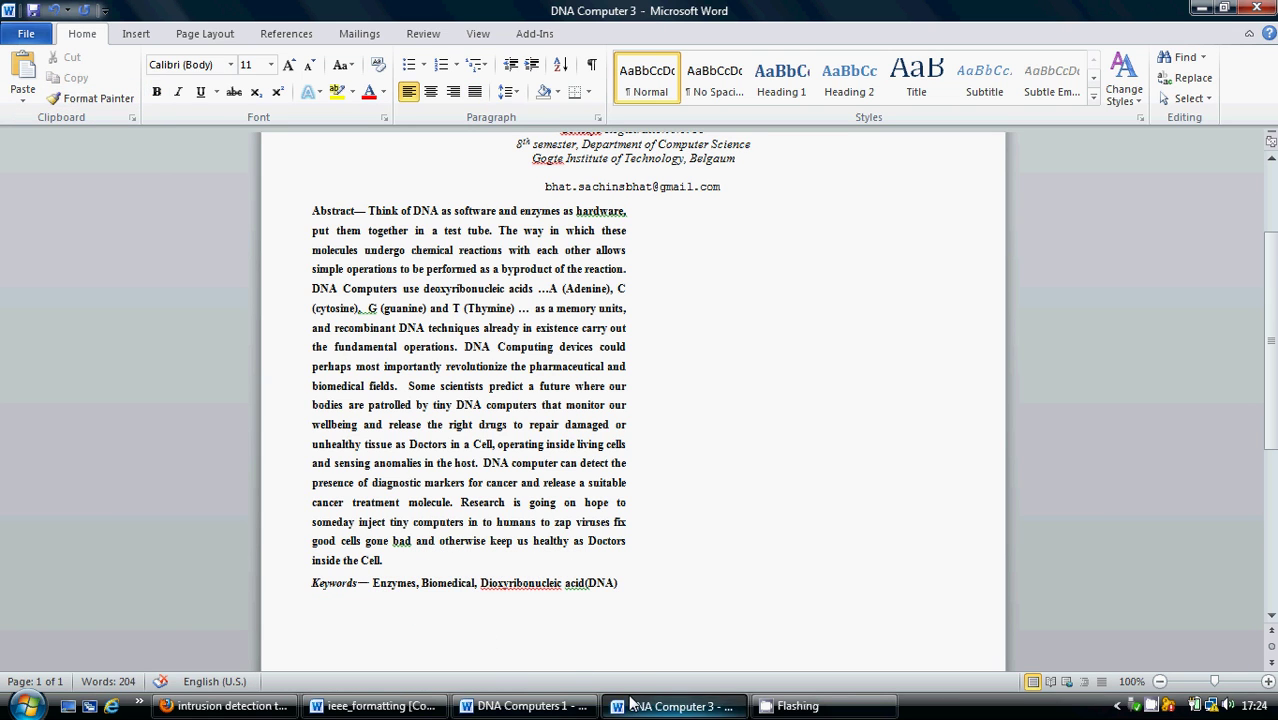
Copy the INTRODUCTION heading and its paragraphs from DNA Computers 1 and paste them below the keywords in DNA Computer 3
click(525, 706)
click(452, 545)
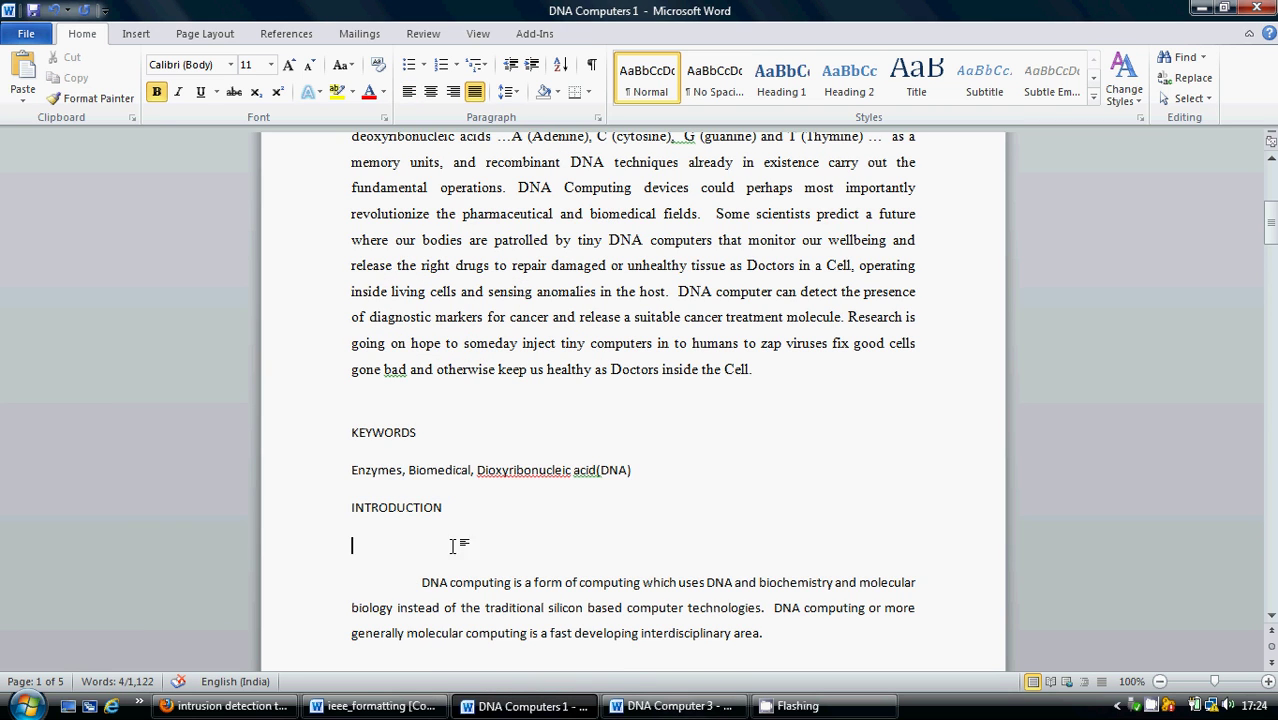
drag(343, 519, 558, 585)
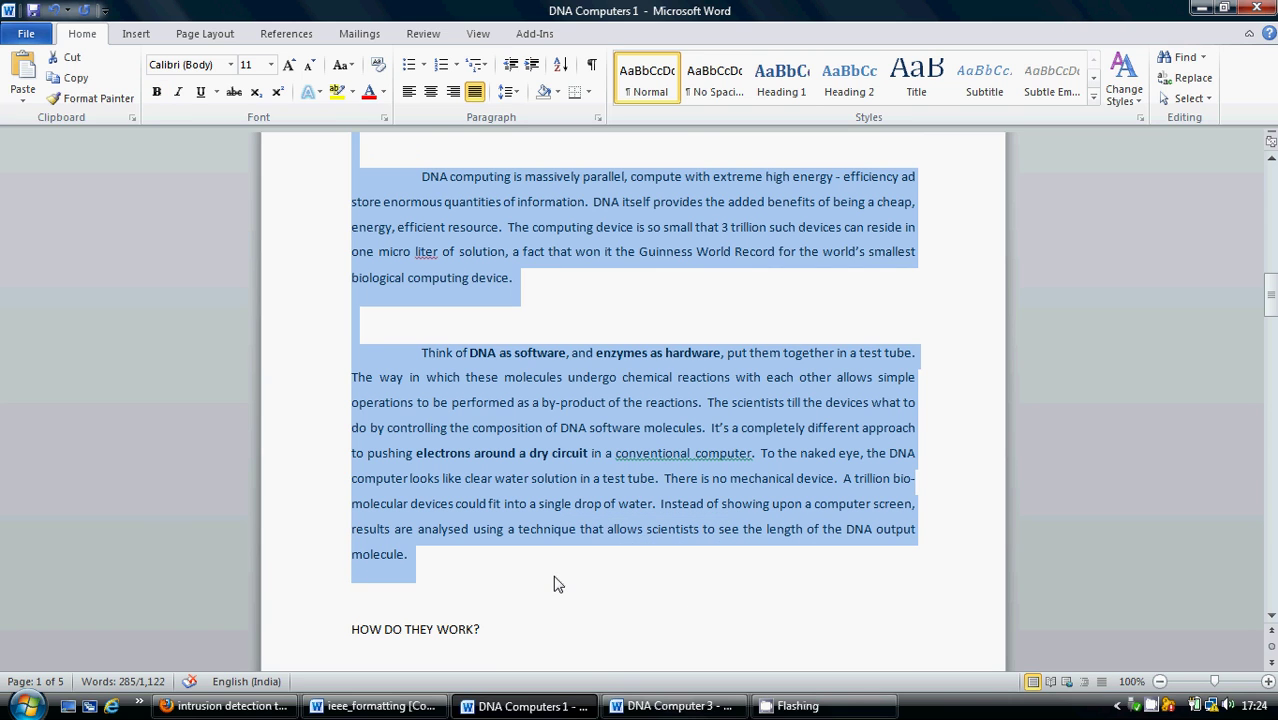
click(672, 706)
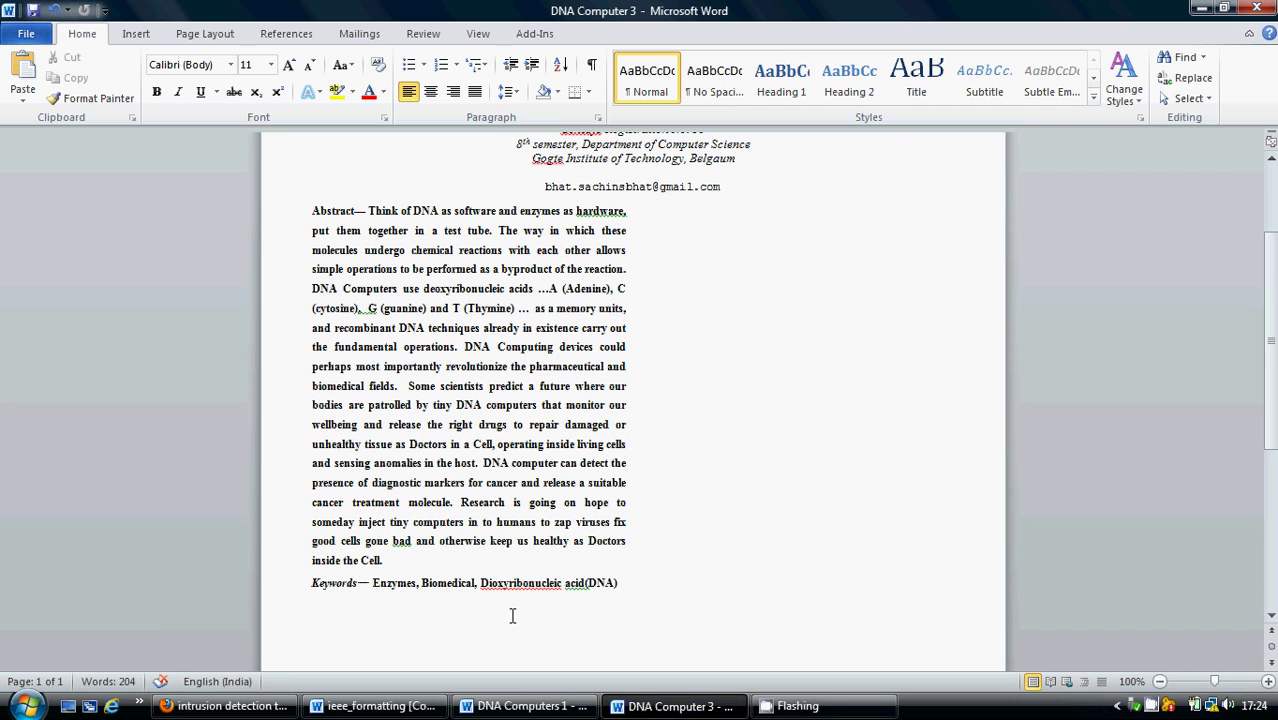
key(ctrl+v)
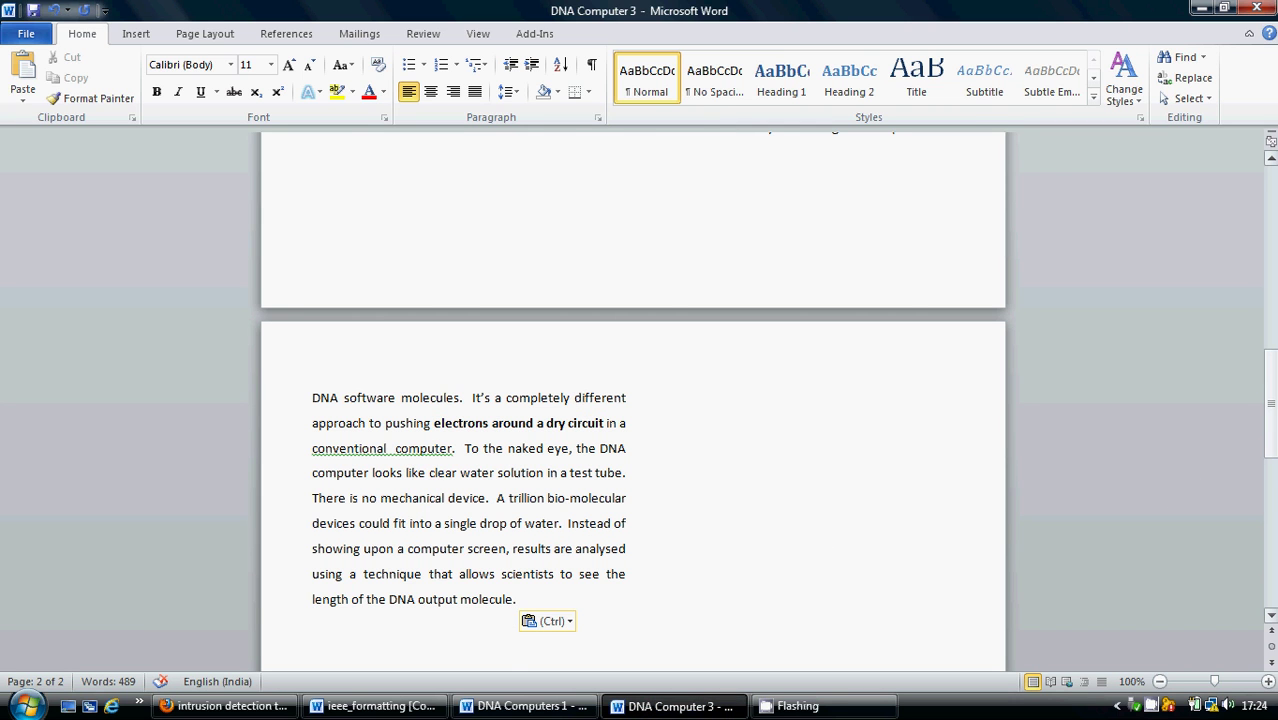
Center the INTRODUCTION heading and delete empty lines below it, after the first paragraph and before the "Think of DNA as software" paragraph
drag(1272, 440, 1272, 352)
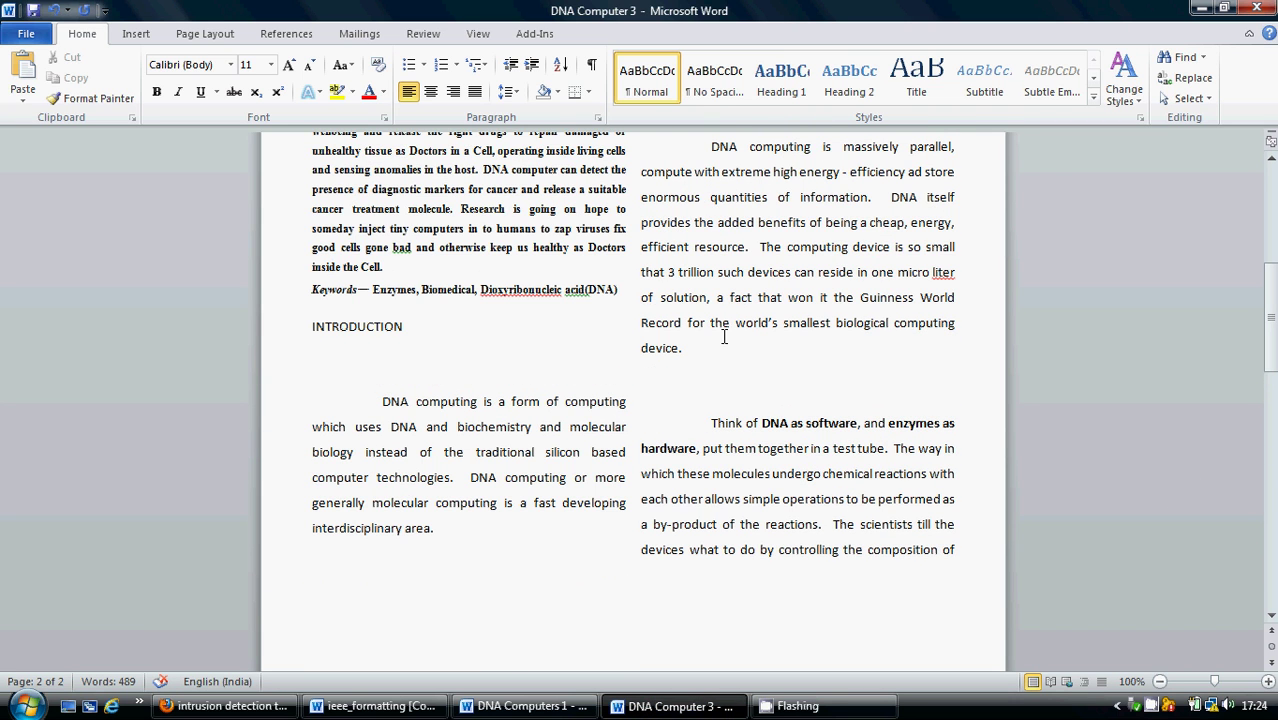
click(430, 91)
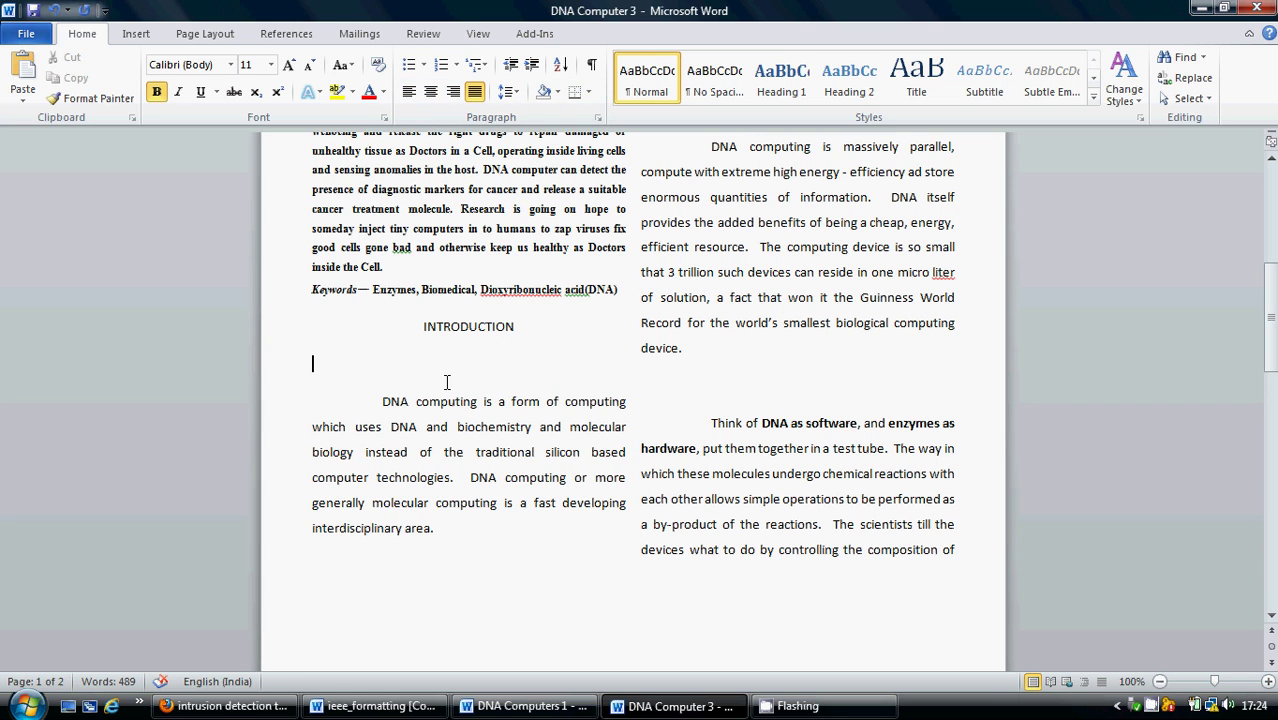
key(Delete)
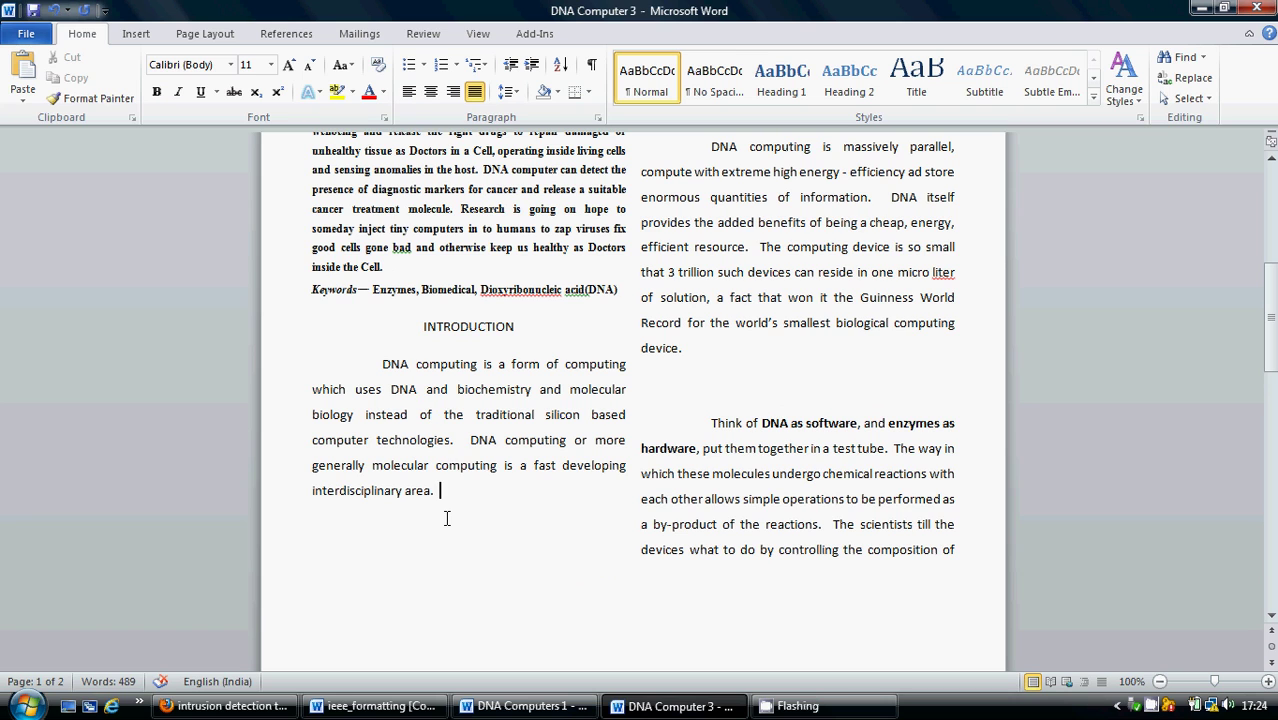
key(Delete)
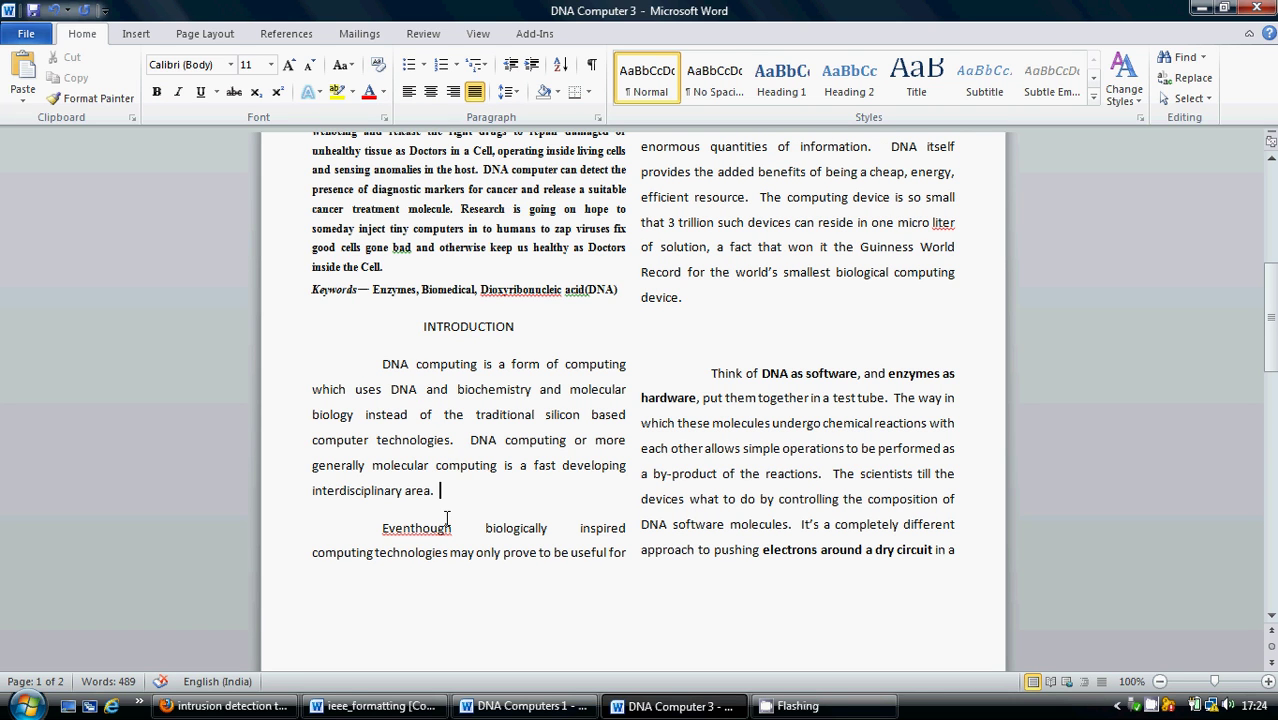
click(752, 335)
key(Delete)
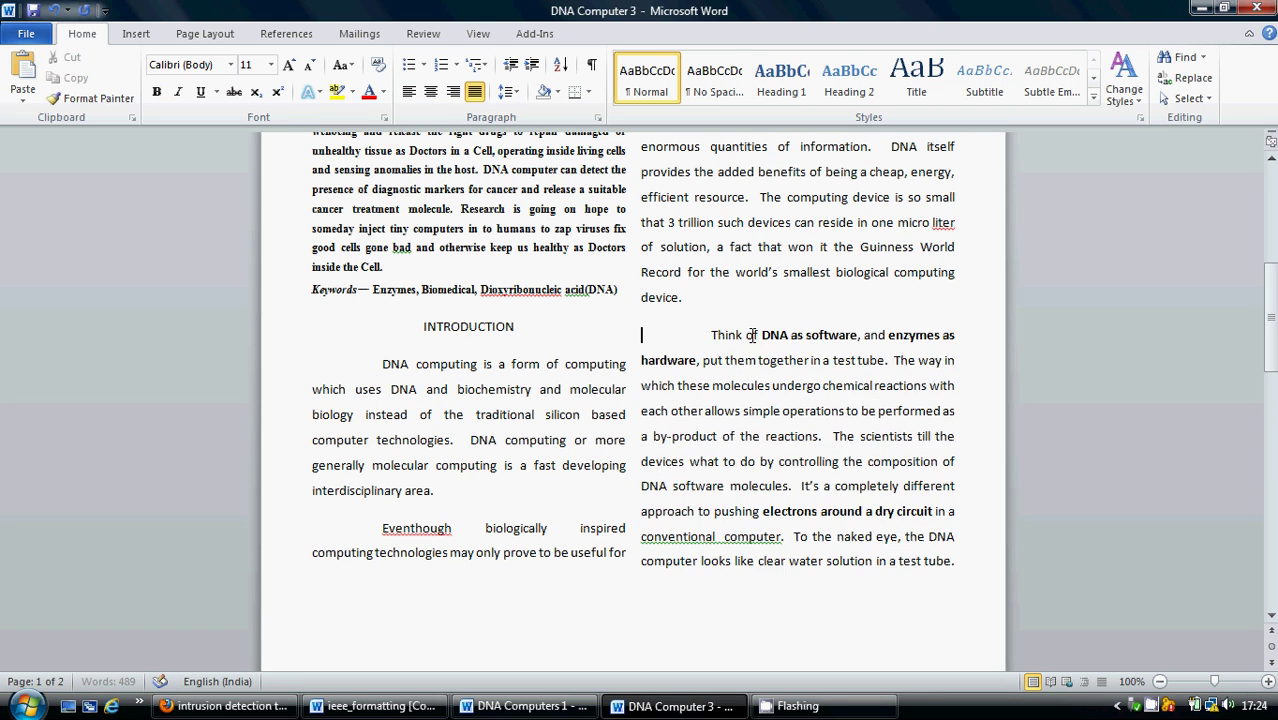
Set all the introduction's body paragraphs to Times New Roman, 10 pt
drag(373, 369, 633, 500)
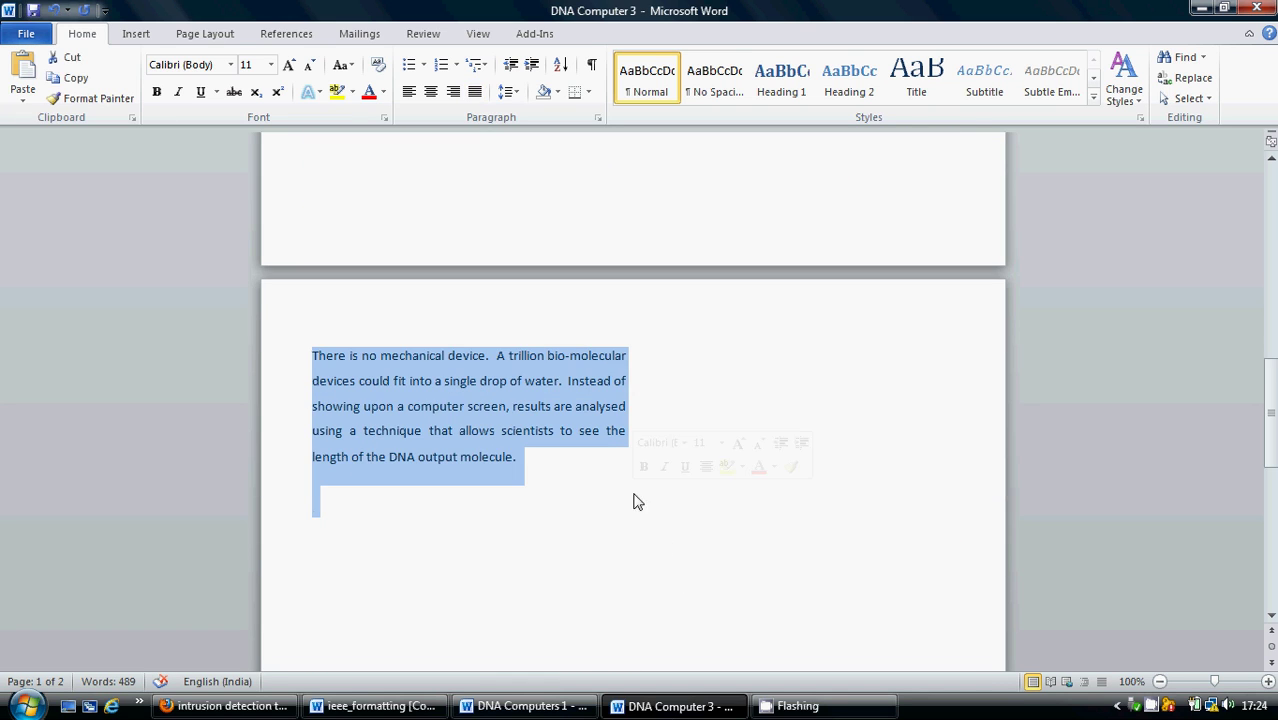
click(231, 65)
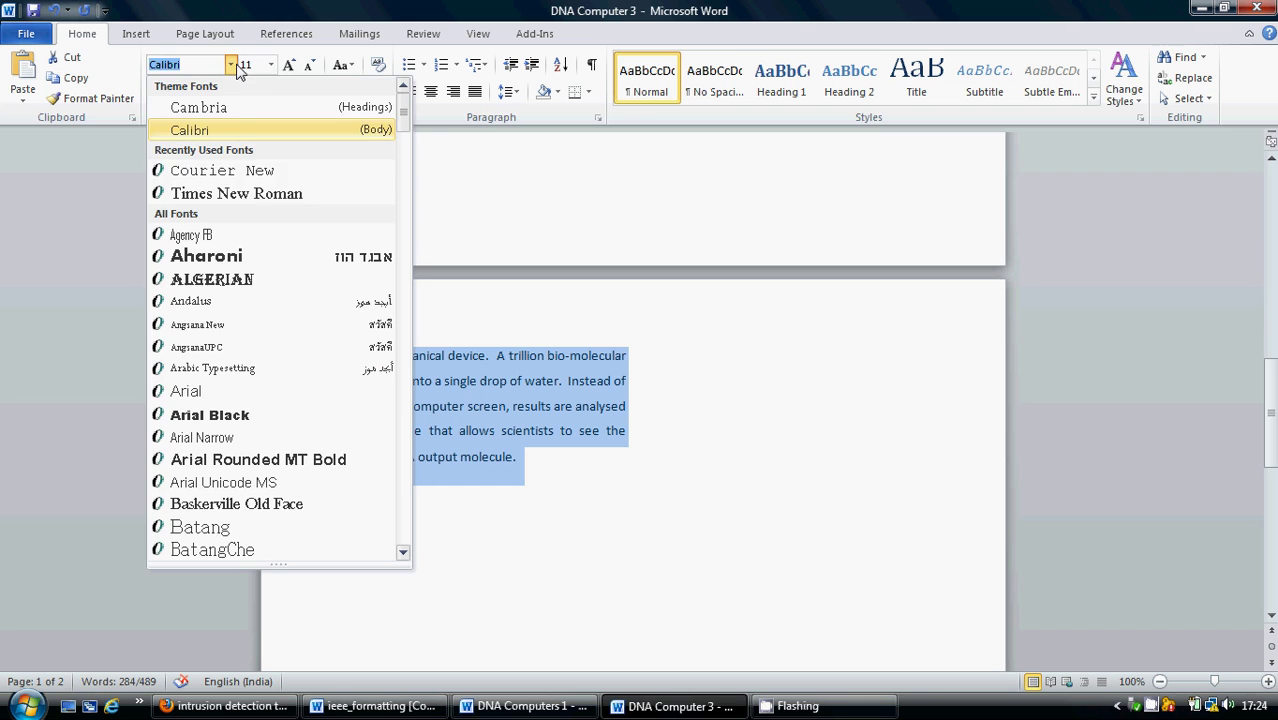
click(245, 194)
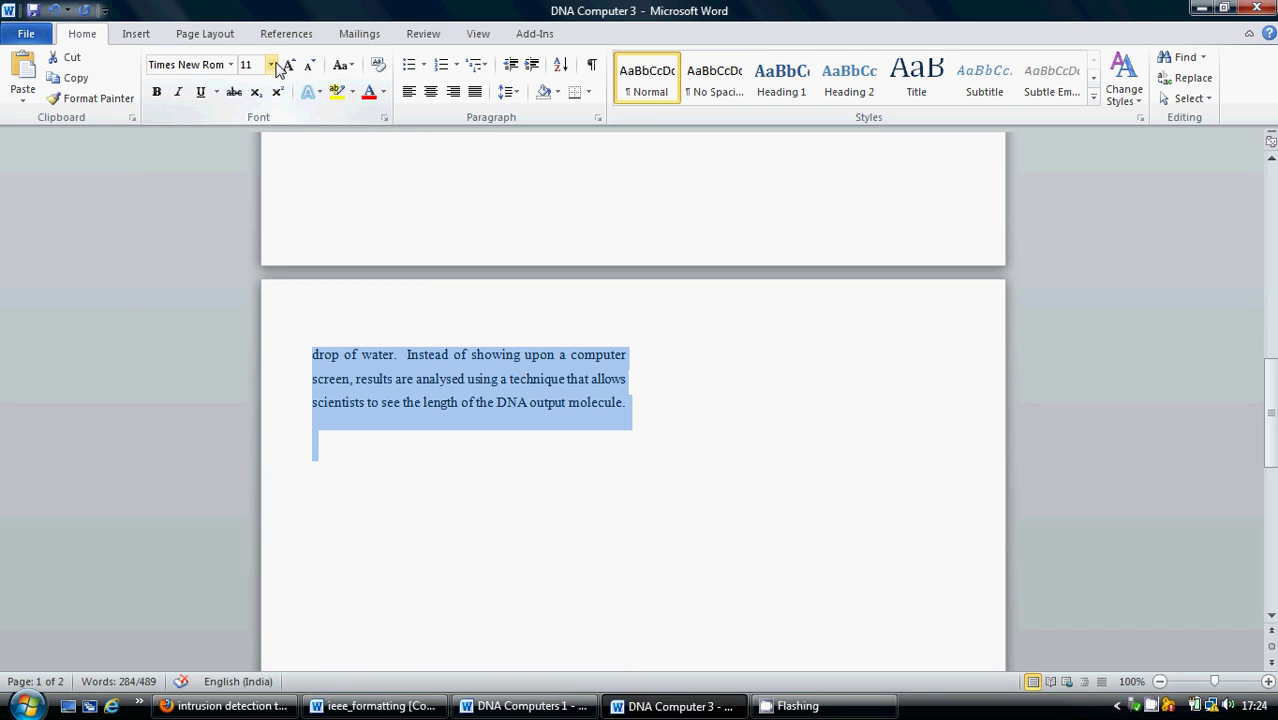
click(311, 67)
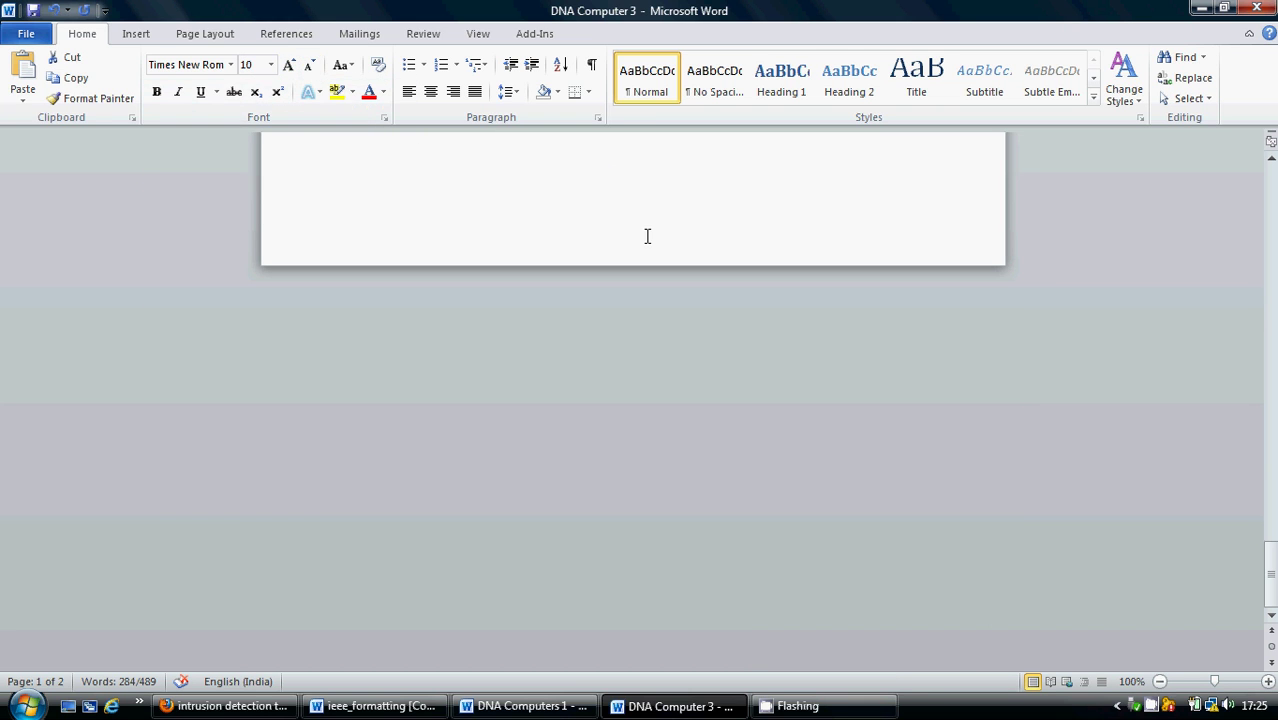
drag(1274, 575, 1270, 318)
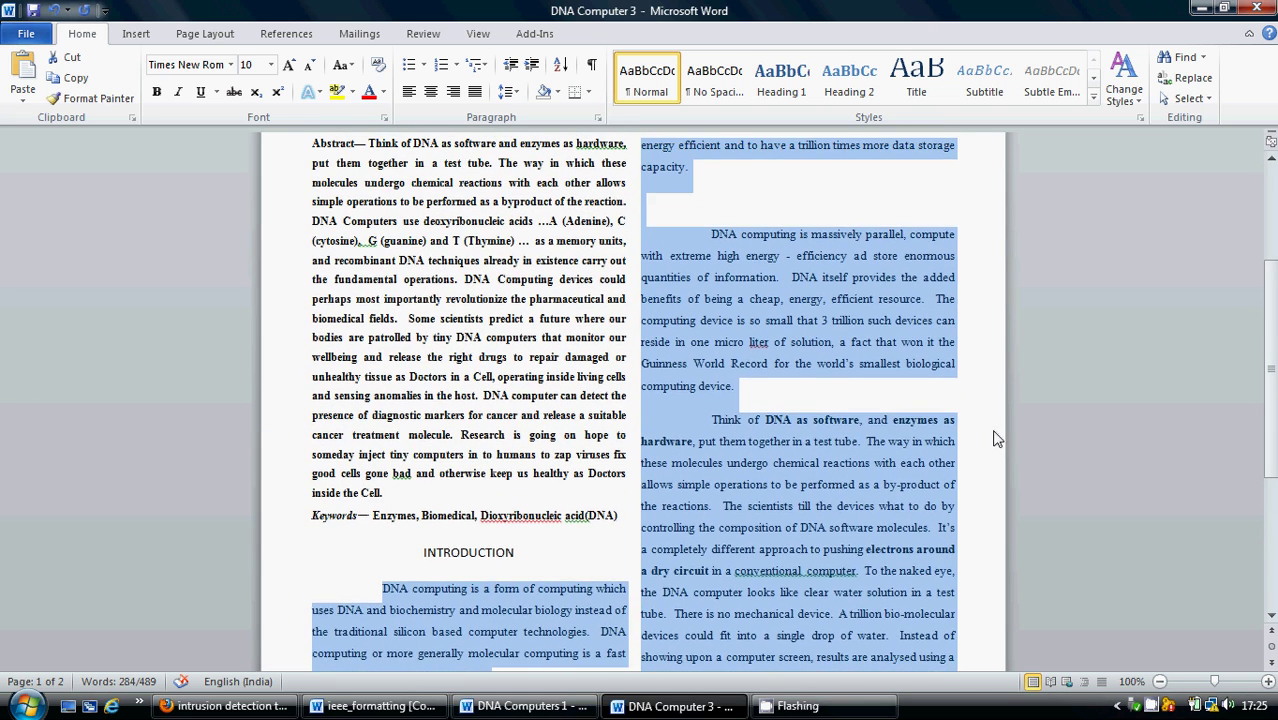
click(993, 428)
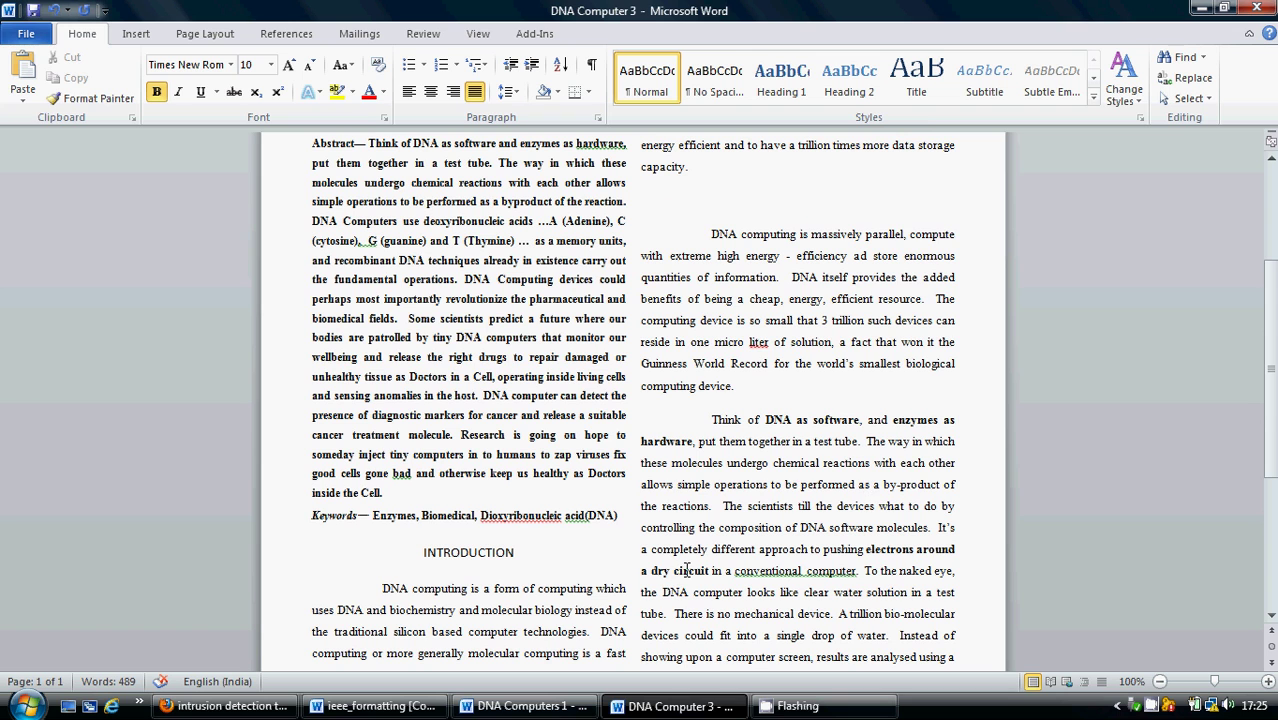
Copy the "HOW DO THEY WORK?" section from DNA Computers 1 and paste it after the introduction in DNA Computer 3
scroll(1133, 455, down, 4)
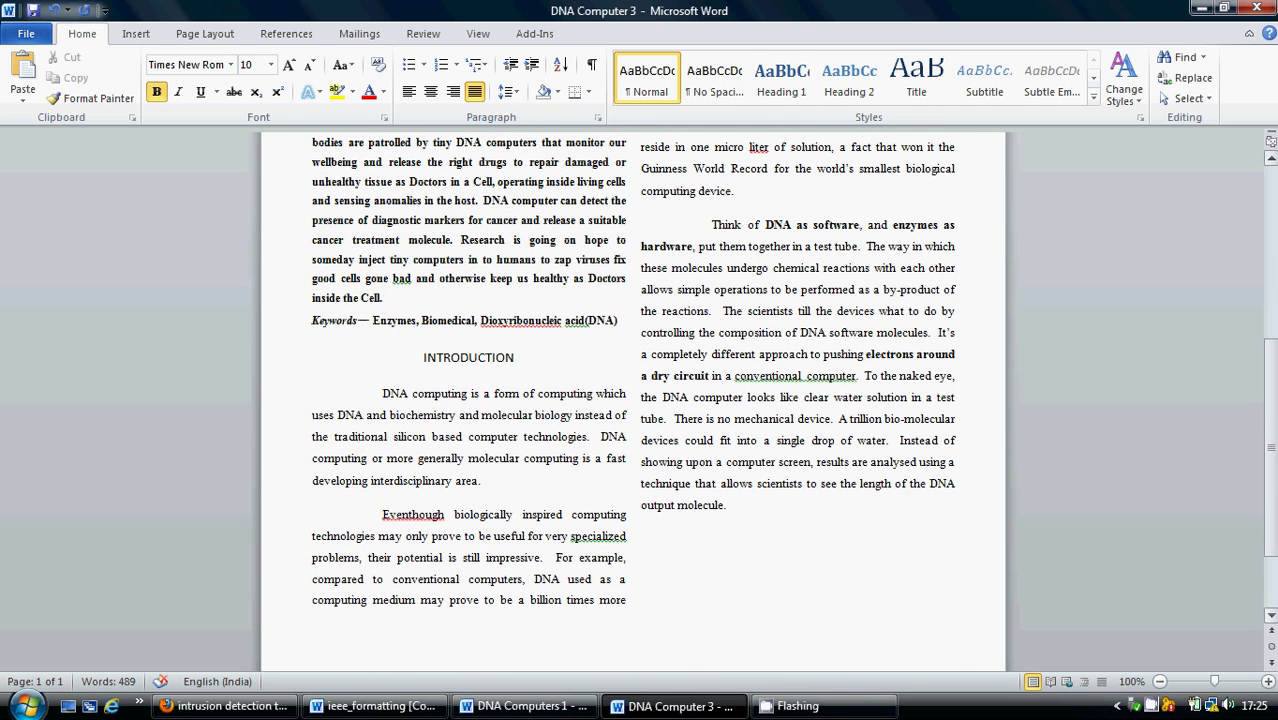
click(517, 708)
click(555, 612)
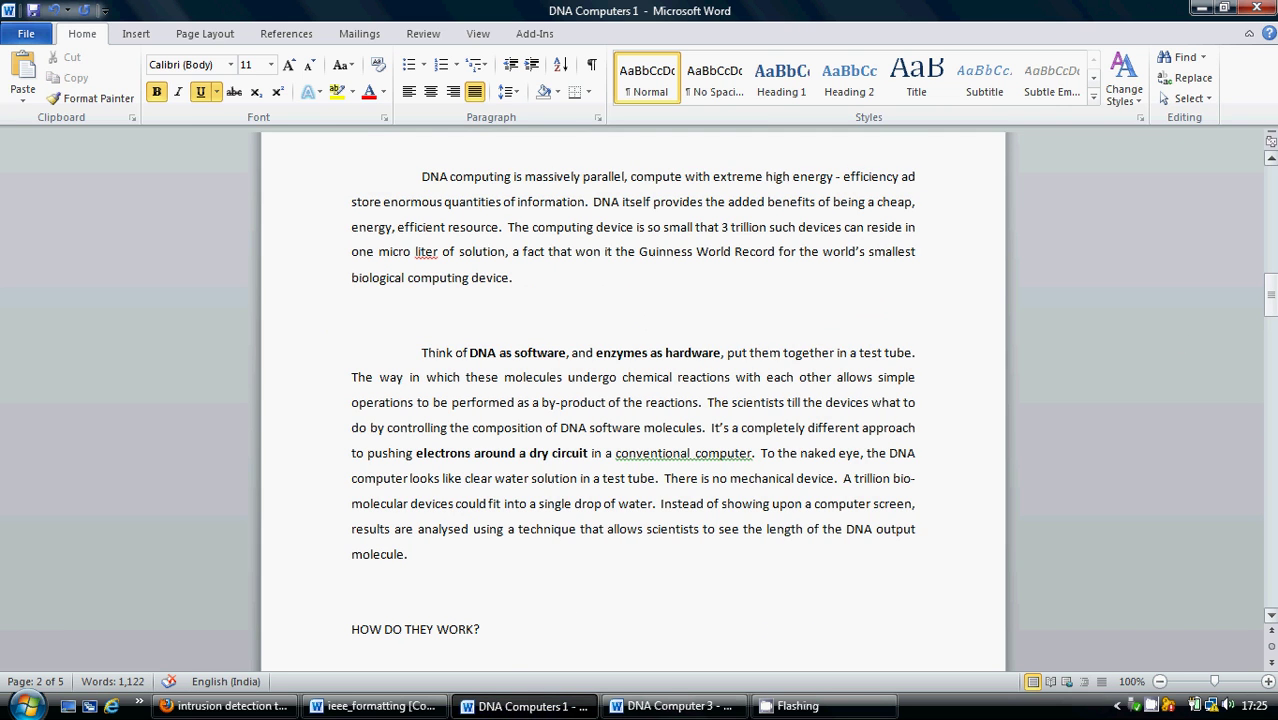
drag(1272, 303, 1272, 335)
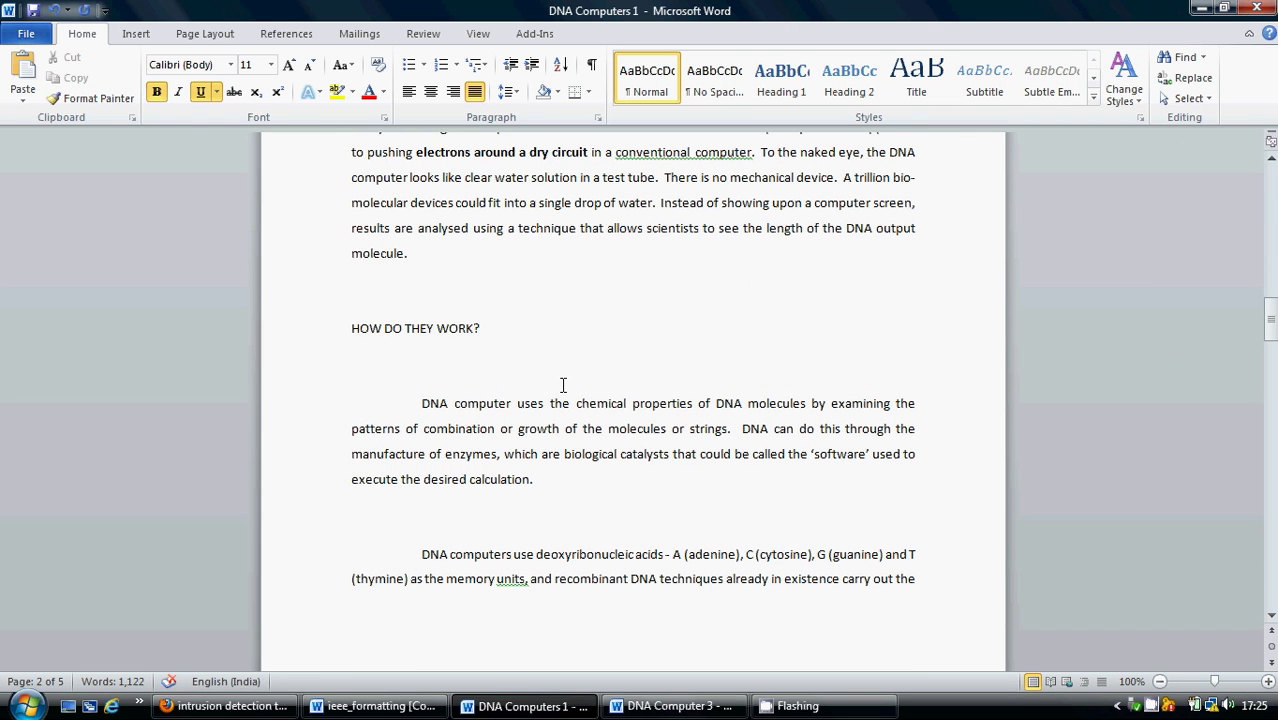
drag(349, 330, 679, 416)
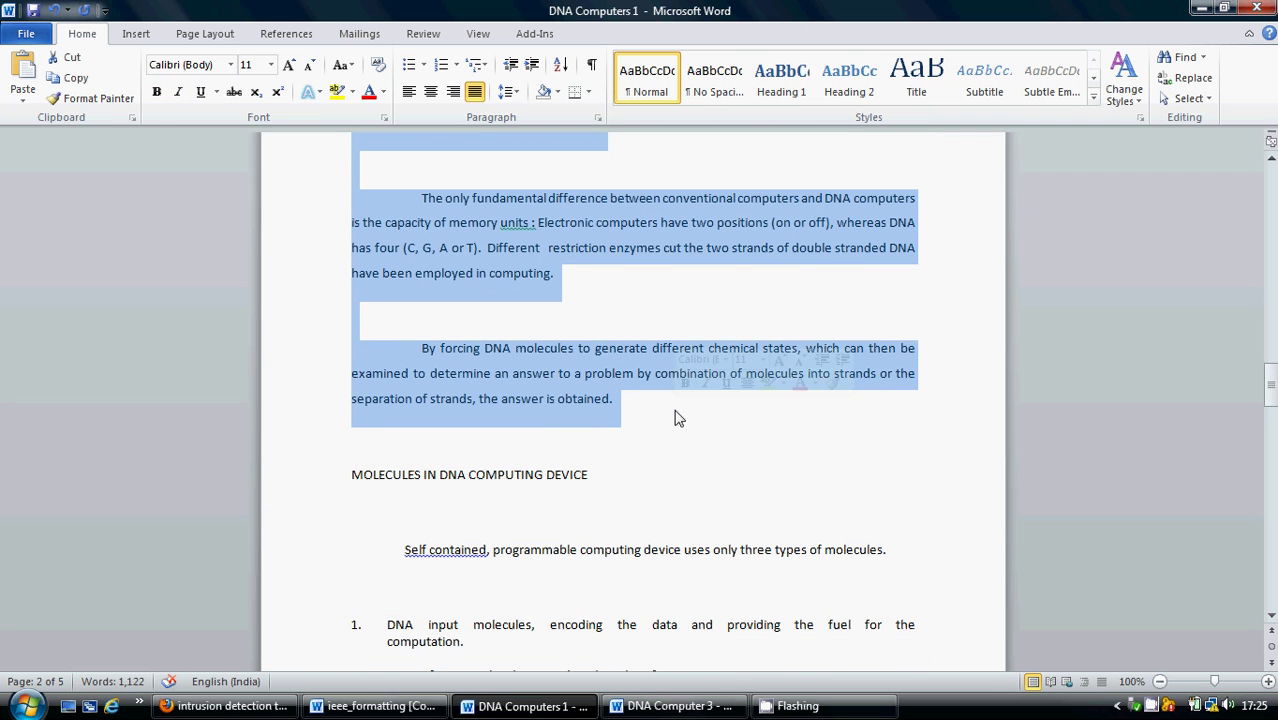
click(680, 706)
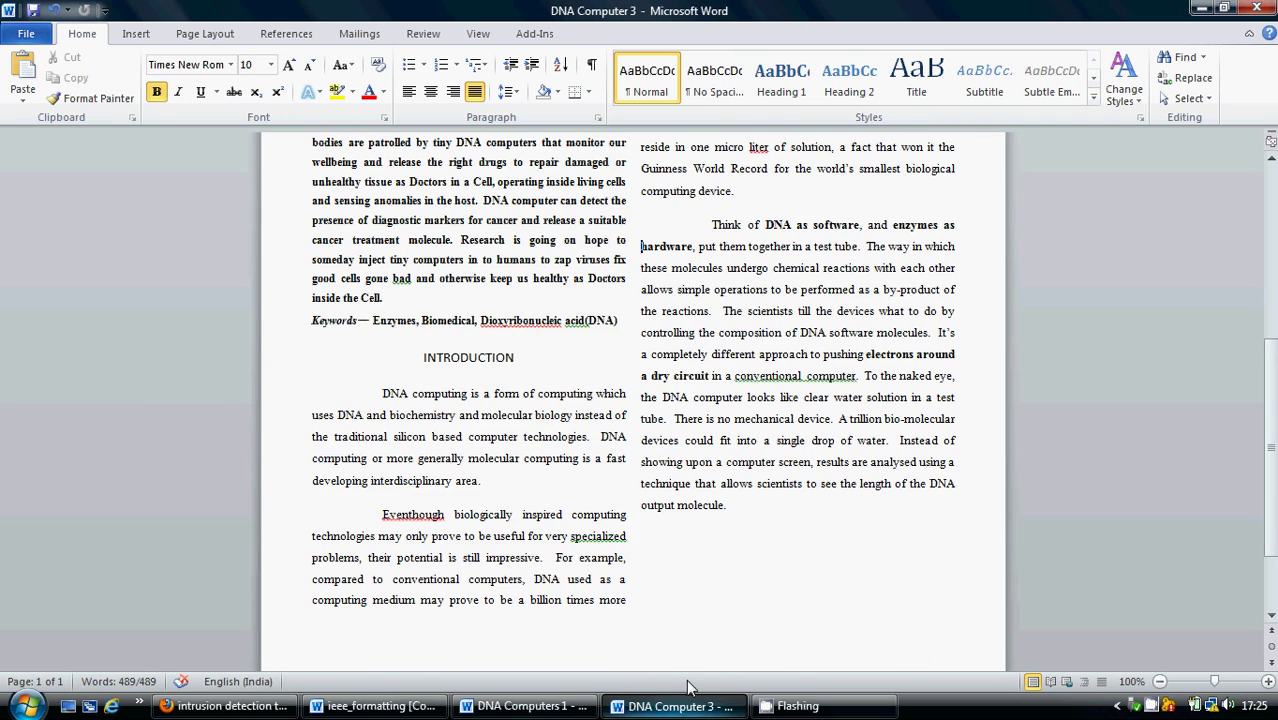
click(711, 546)
text(HOW DO THEY WORK? DNA computer uses the chemical properties of DNA molecules by examining the patterns of combination or growth of the molecules or strings. DNA can do this through the manufacture of enzymes, which are biological catalysts that could be called the ‘software’ used to execute the desired calculation. By forcing DNA molecules to generate different chemical states, which can then be examined to determine an answer to a problem by combination of molecules into strands or the separation of strands, the answer is obtained.)
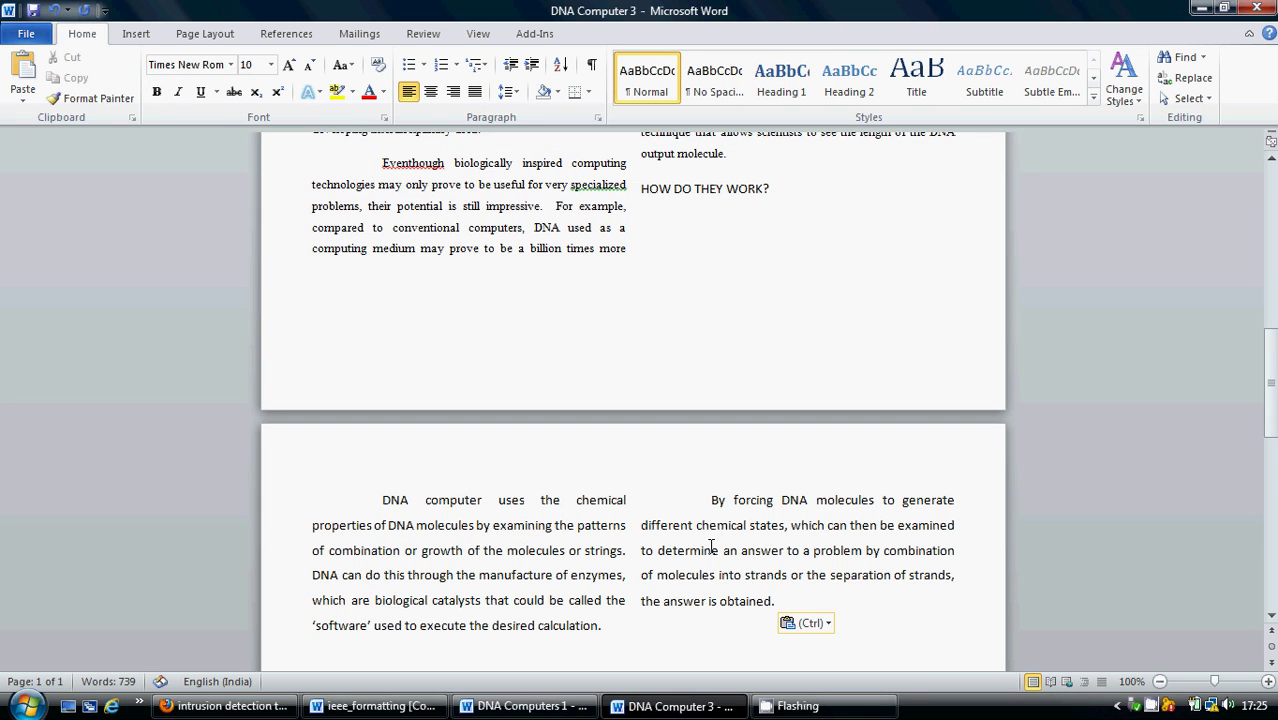
Center the "HOW DO THEY WORK?" heading
scroll(1150, 437, up, 5)
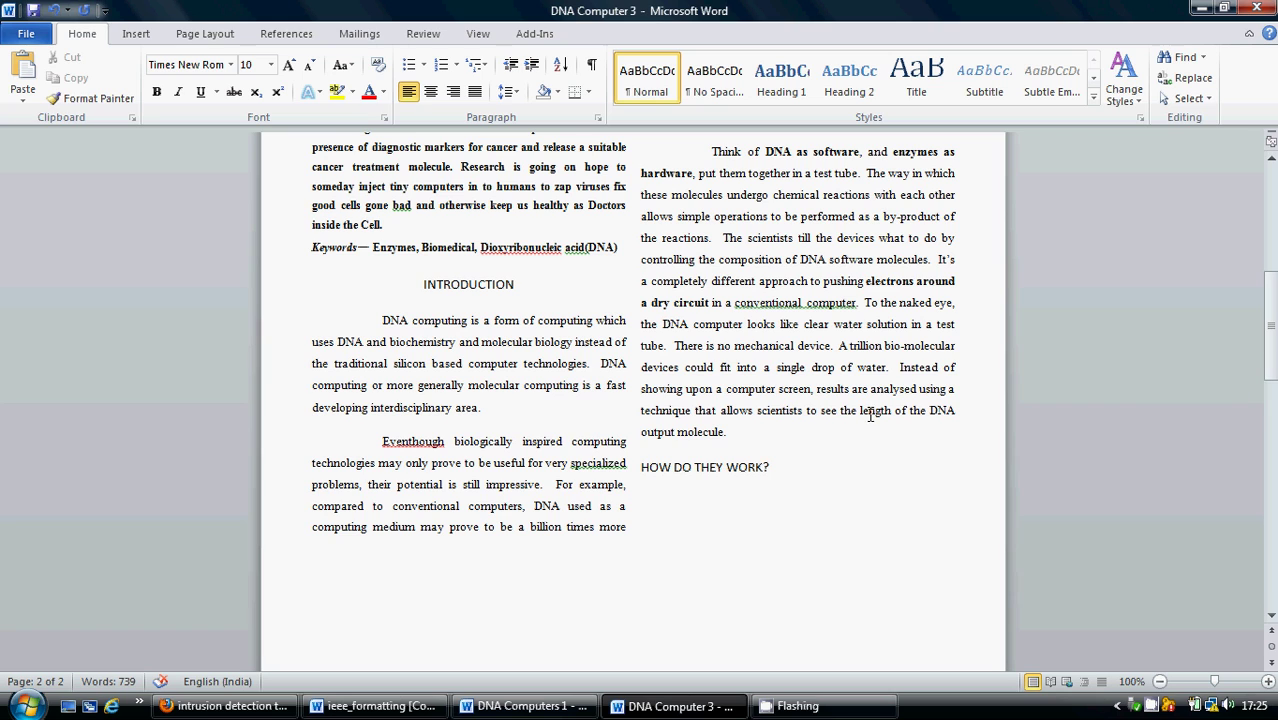
click(643, 470)
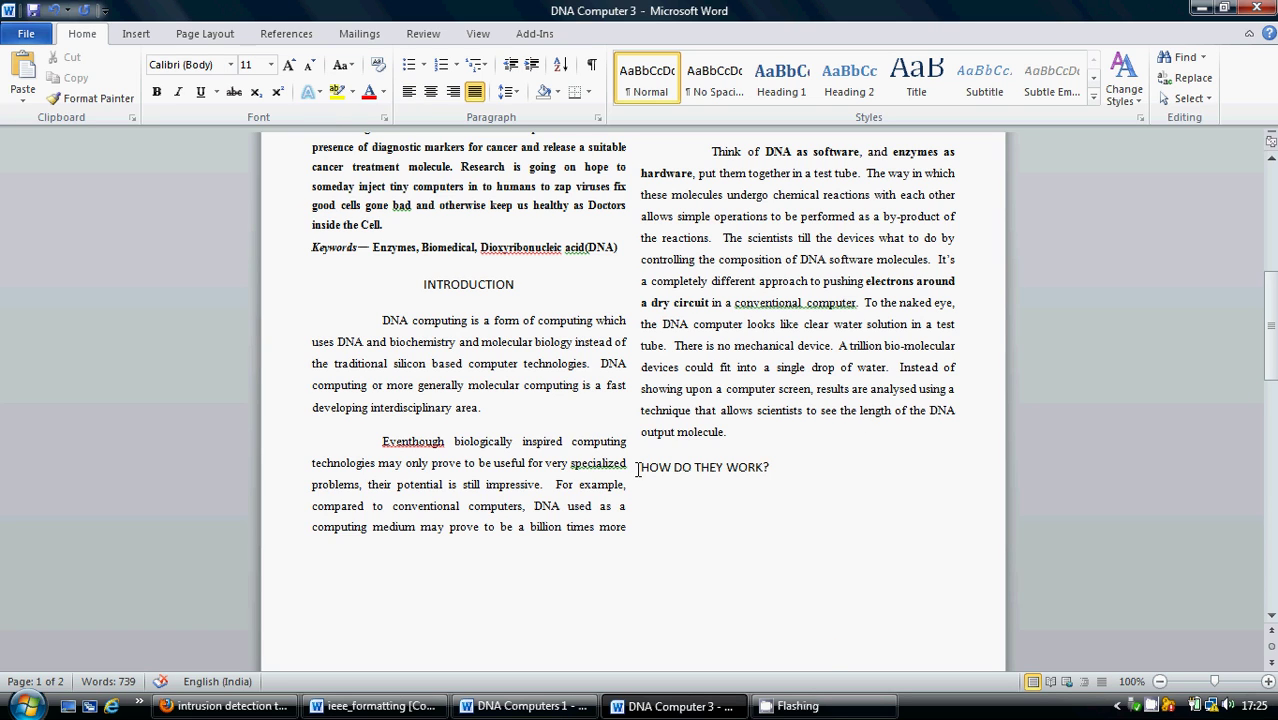
click(430, 91)
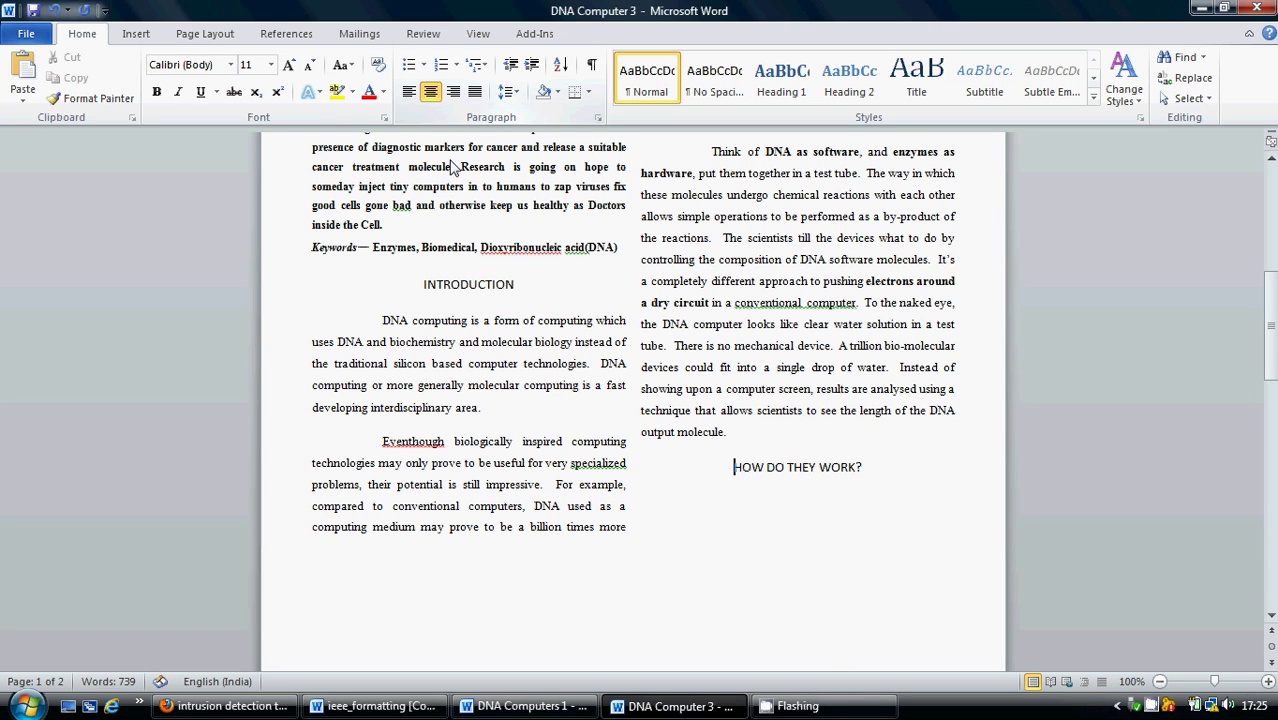
Copy the introduction body formatting onto all paragraphs of the "HOW DO THEY WORK?" section with Format Painter
click(508, 325)
click(90, 98)
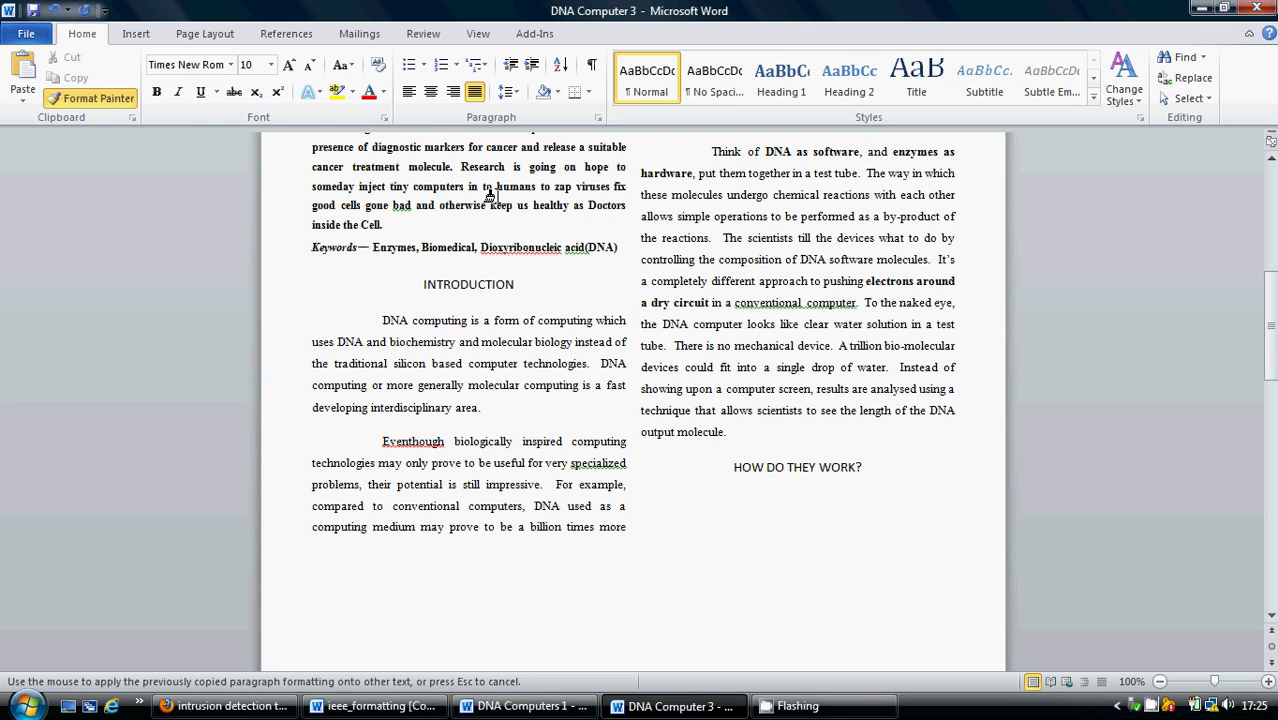
drag(1268, 357, 1268, 467)
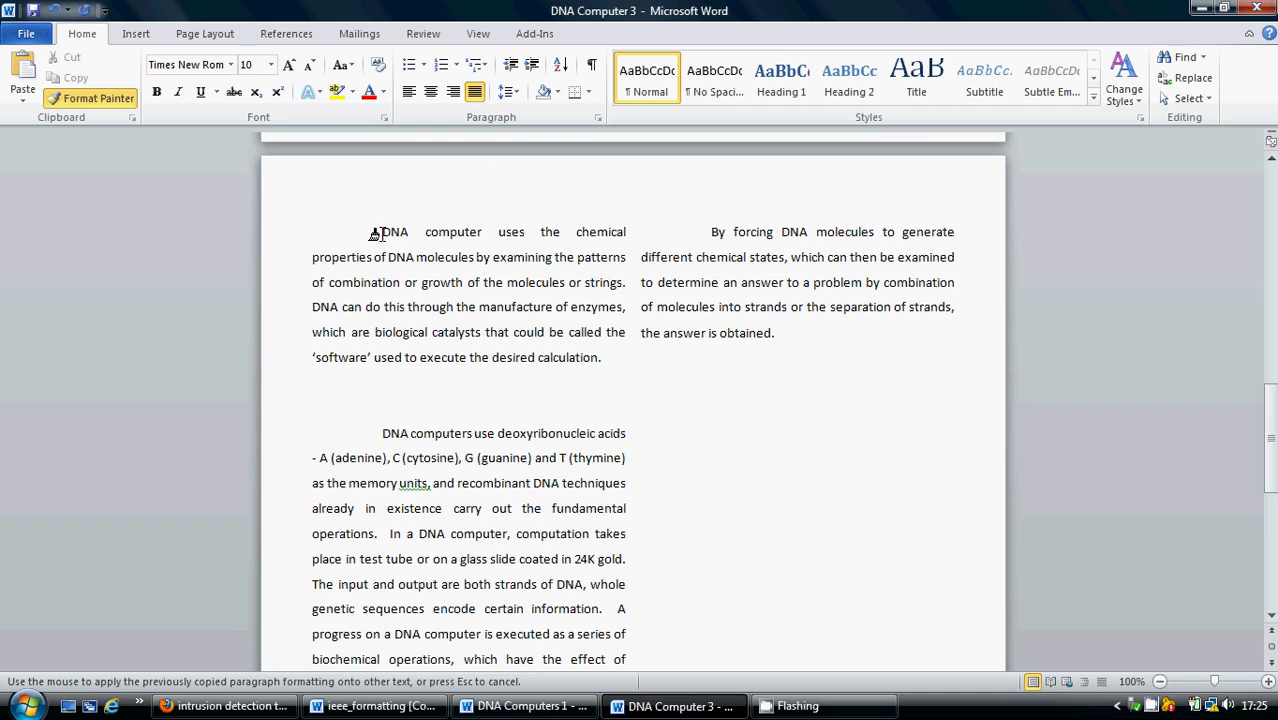
mouse_move(376, 234)
mouse_down()
mouse_move(585, 311)
mouse_move(793, 350)
mouse_up()
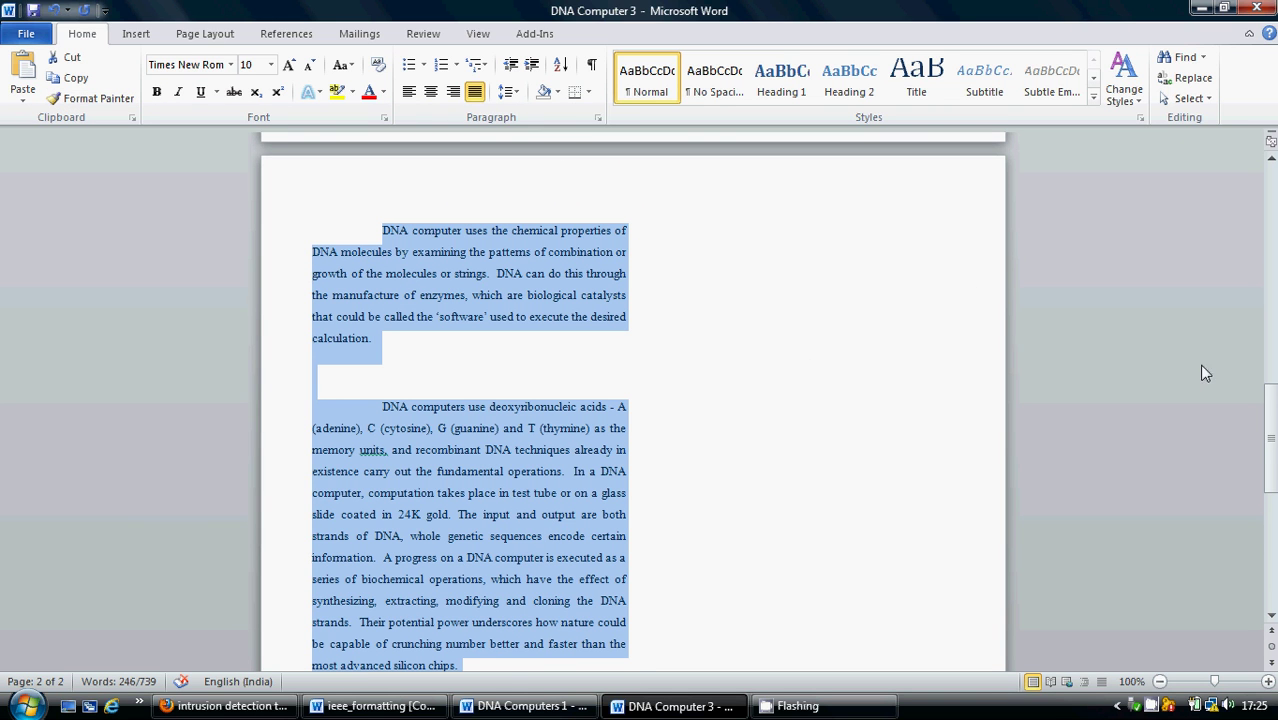
click(1250, 428)
drag(1270, 462, 1272, 573)
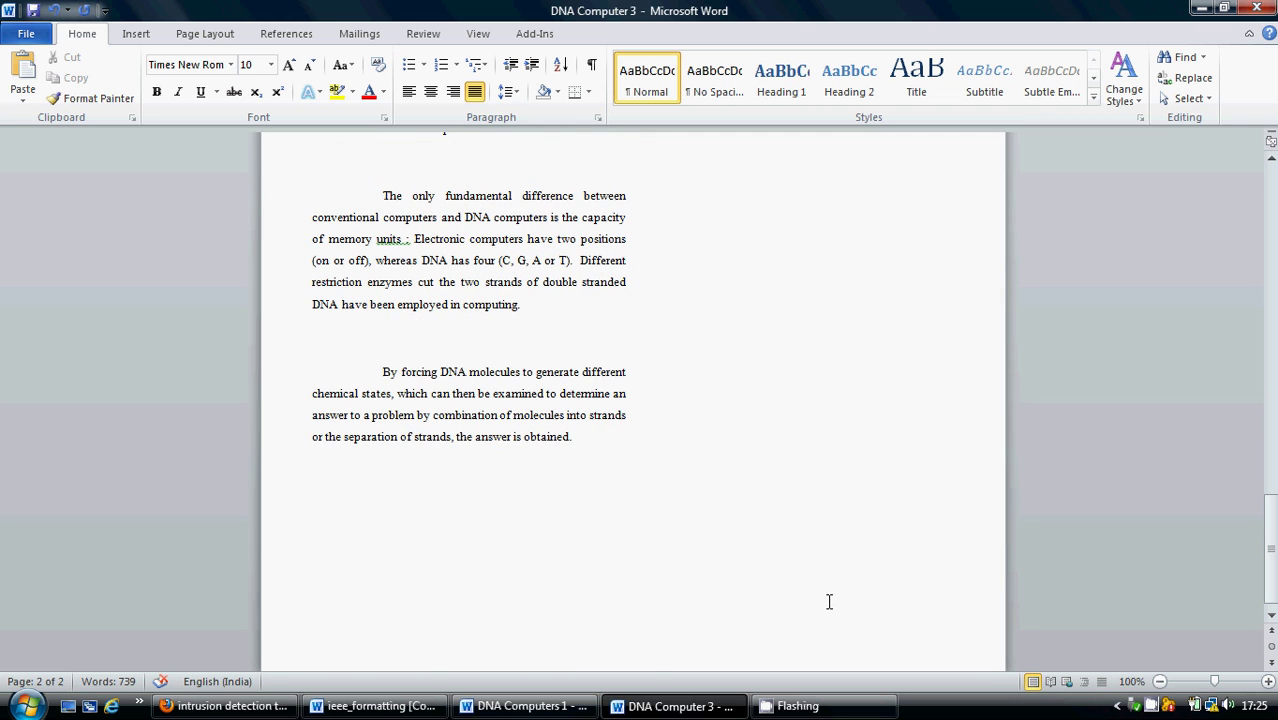
Copy the "MOLECULES IN DNA COMPUTING DEVICE" section from DNA Computers 1 and paste it at the end of DNA Computer 3
click(525, 706)
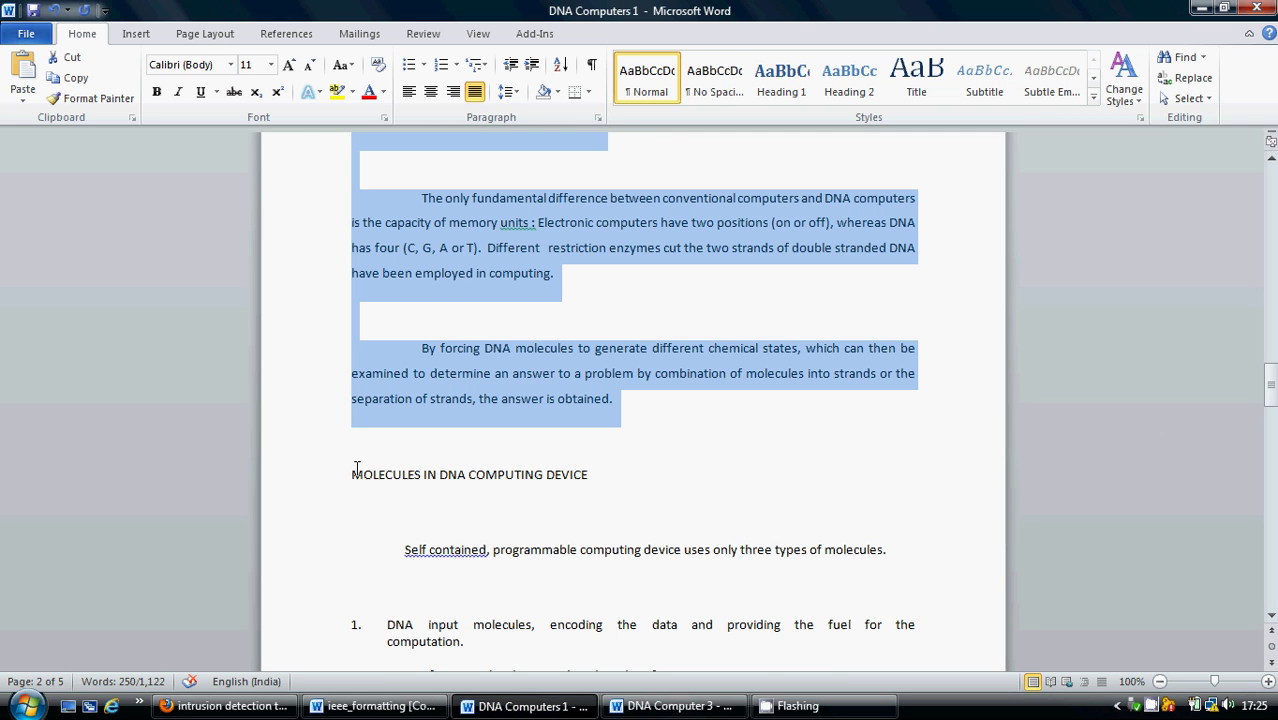
drag(356, 470, 727, 220)
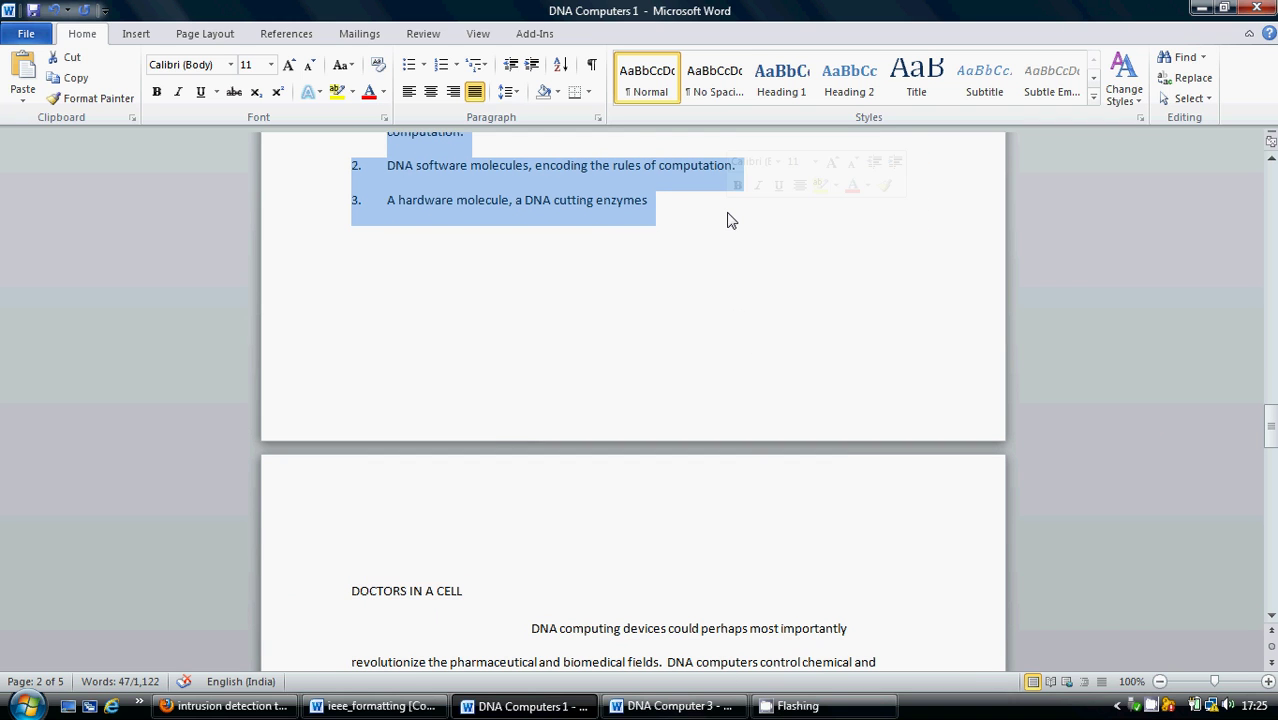
click(697, 697)
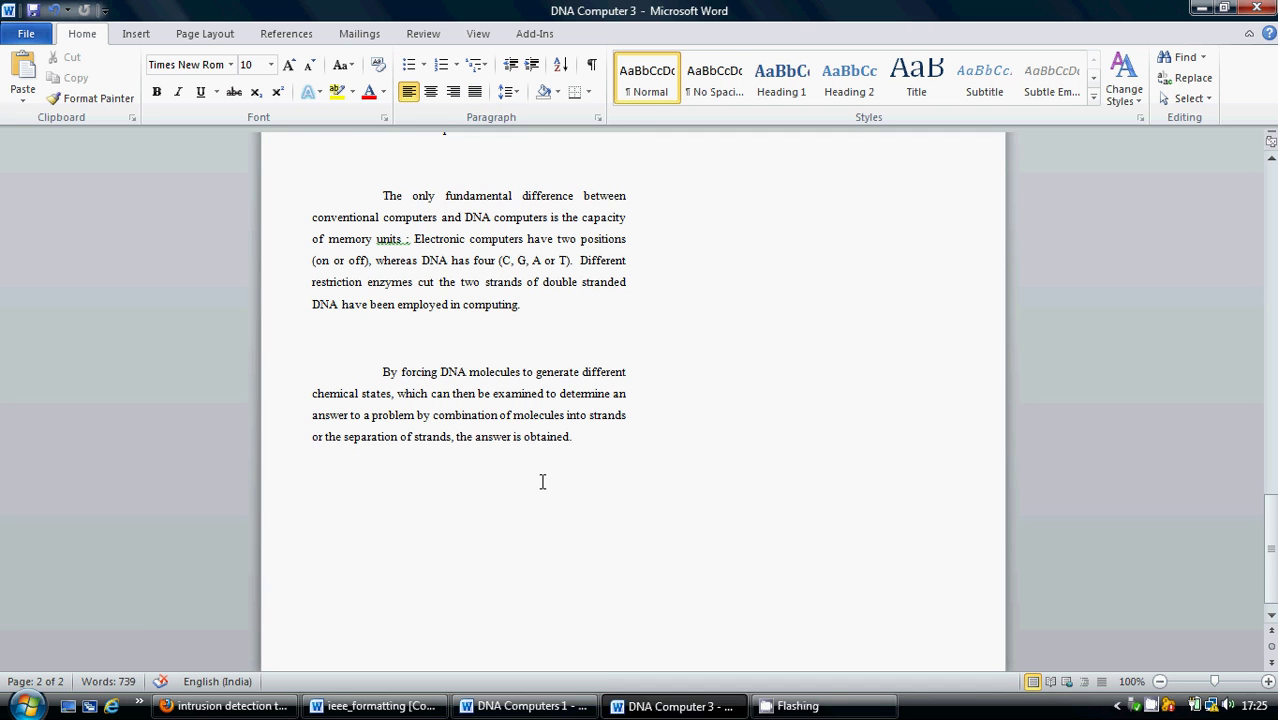
key(ctrl+v)
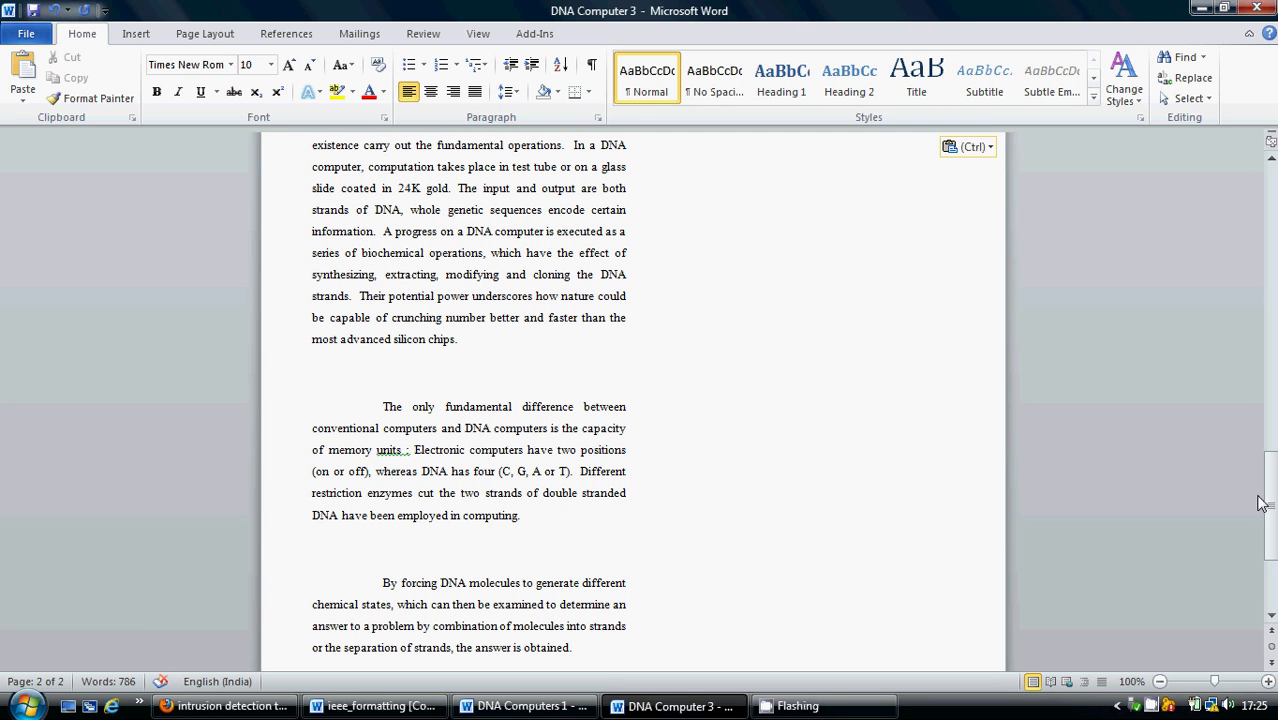
Center the "MOLECULES IN DNA COMPUTING DEVICE" heading
drag(1273, 507, 1272, 549)
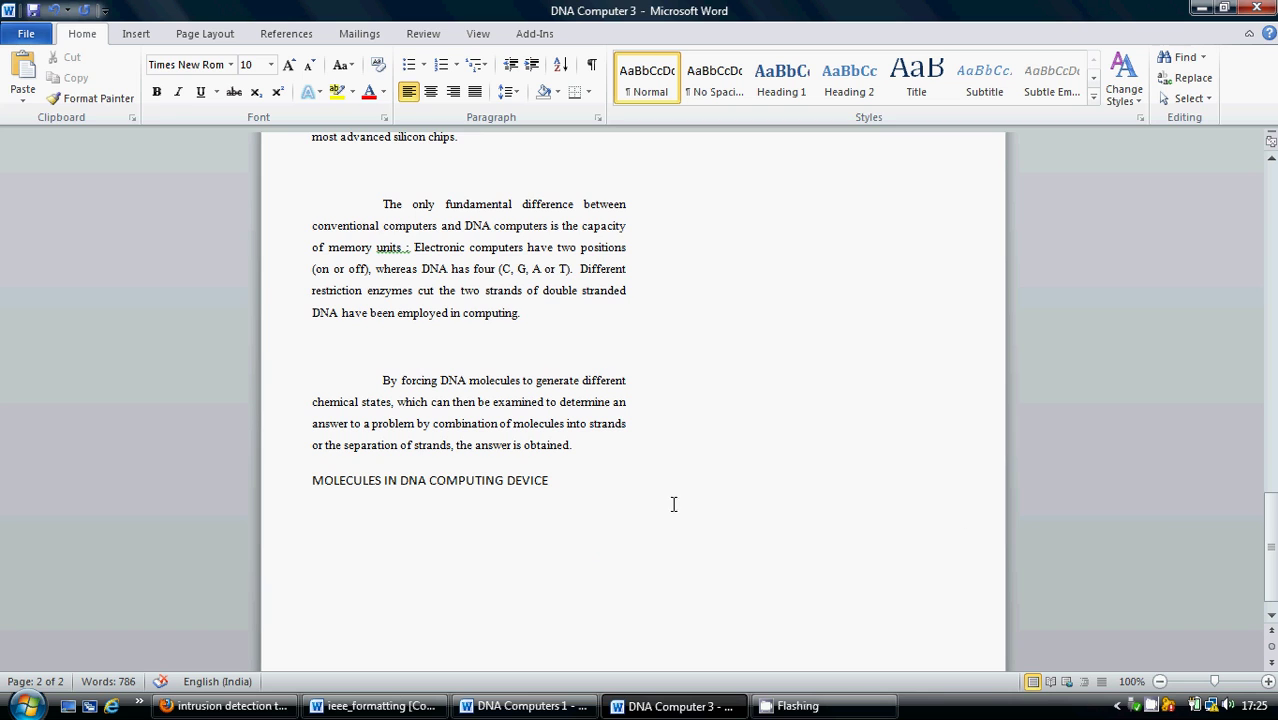
click(308, 485)
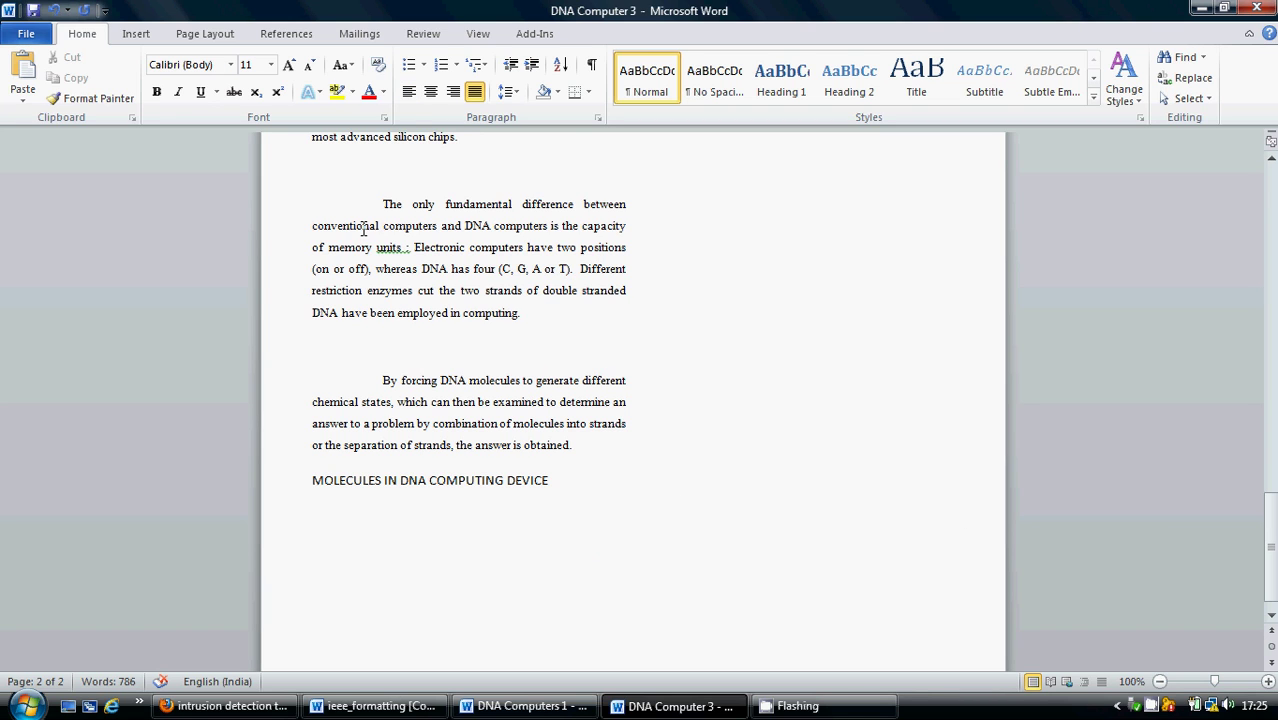
click(430, 91)
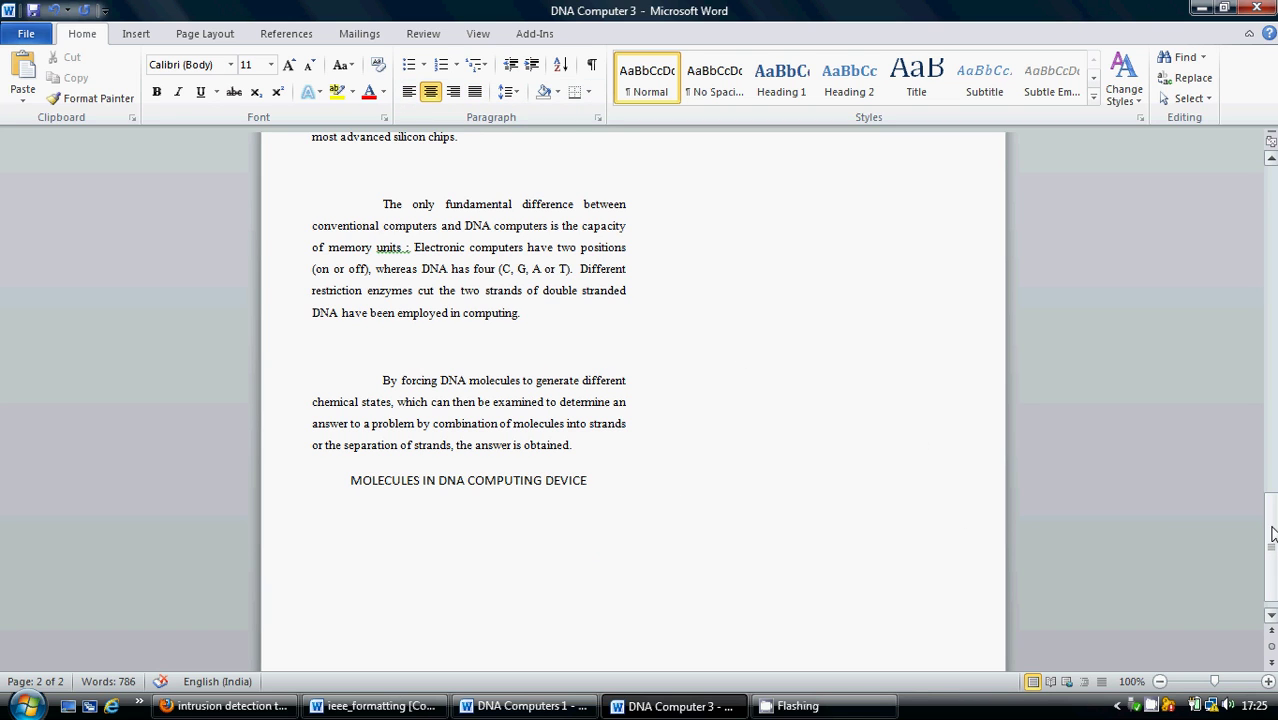
Copy the existing body formatting onto the molecules section's intro sentence and its three numbered items with Format Painter
drag(1272, 535, 1272, 427)
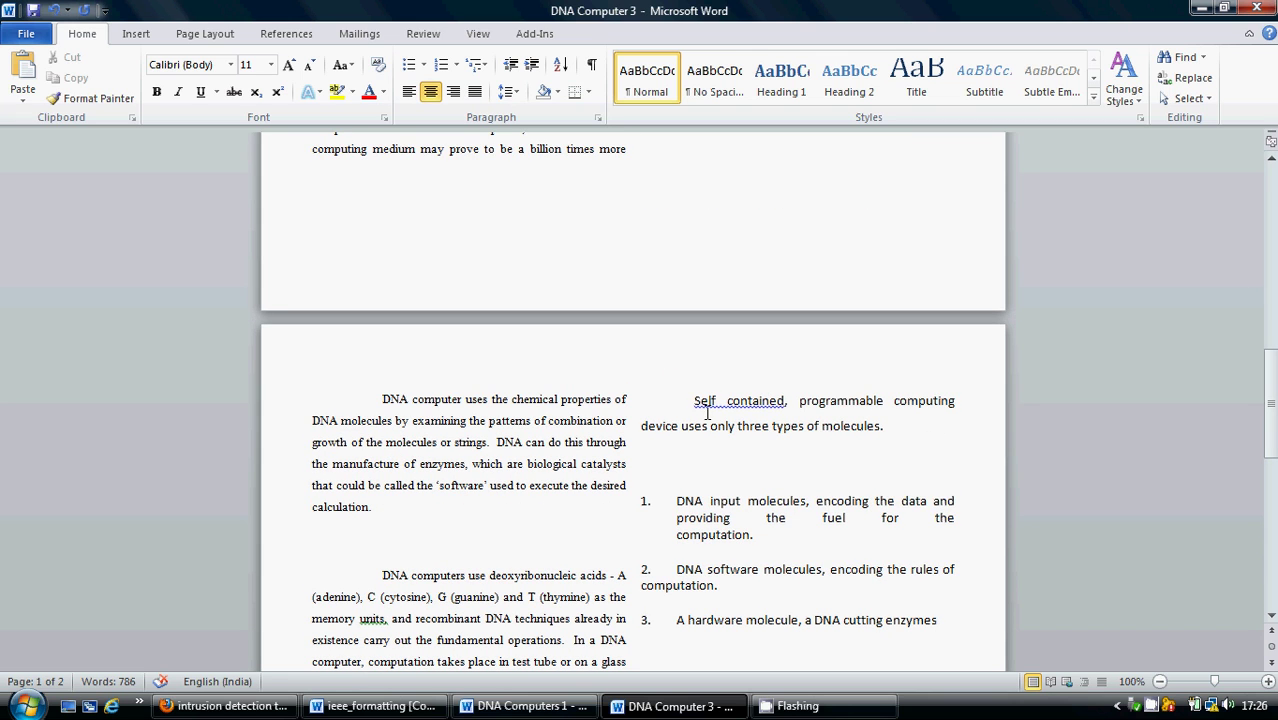
drag(697, 403, 720, 590)
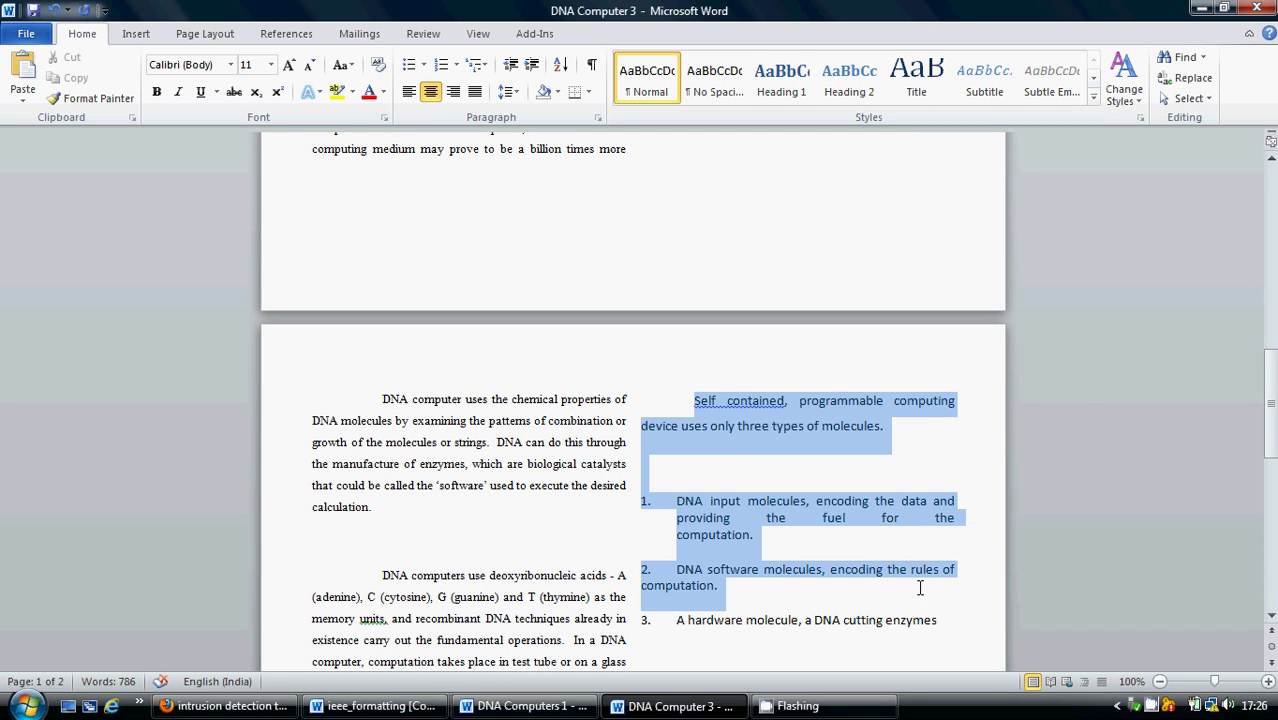
click(593, 485)
click(90, 98)
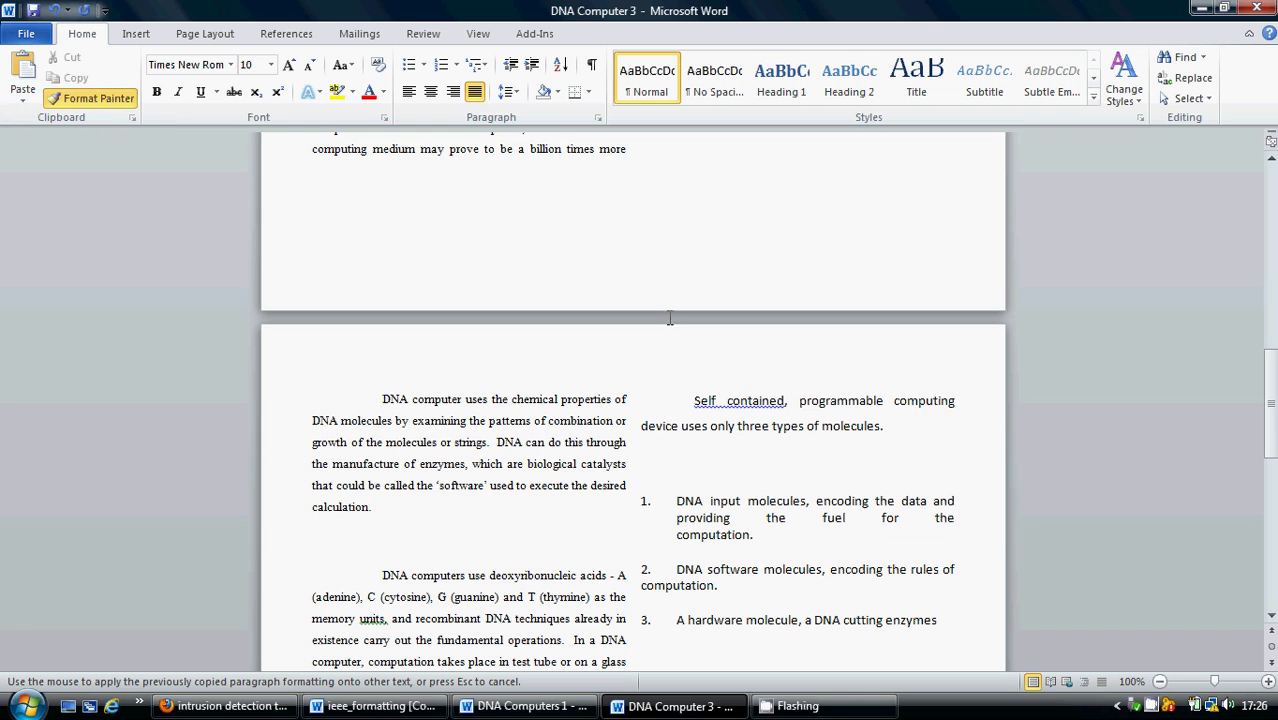
mouse_move(680, 404)
mouse_down()
mouse_move(730, 486)
mouse_move(930, 625)
mouse_up()
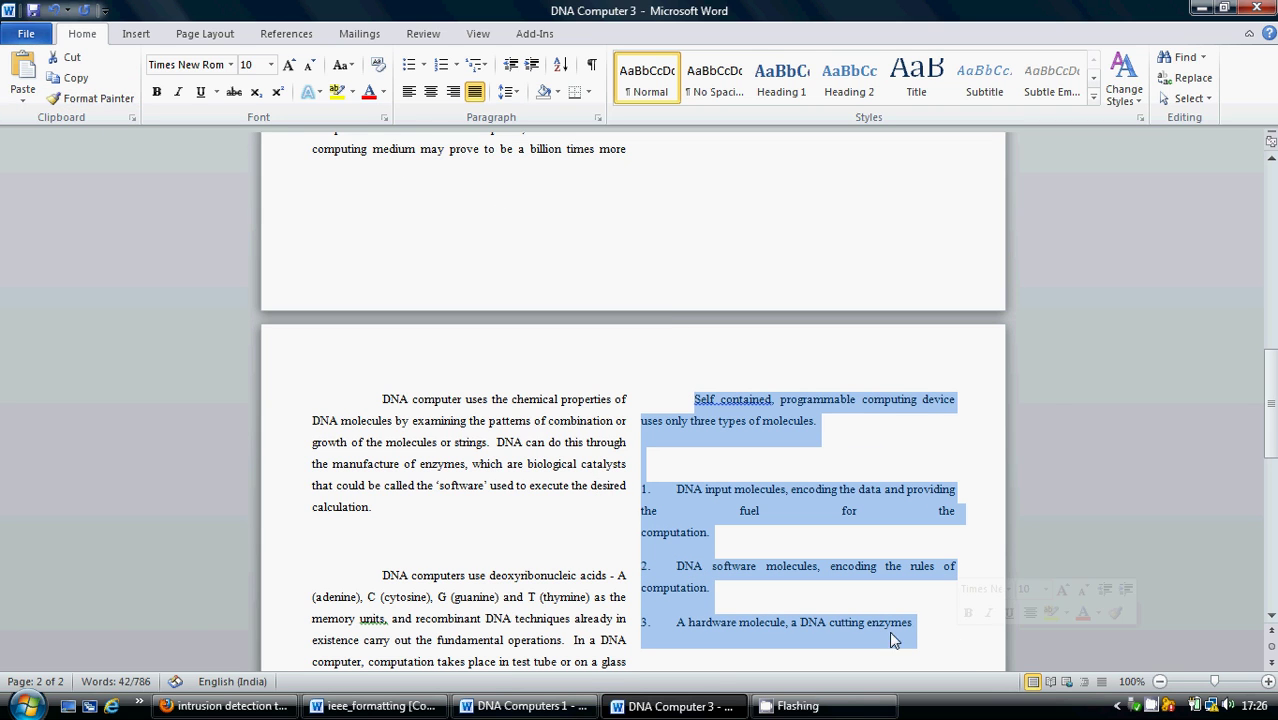
Copy everything from "DOCTORS IN A CELL" through the conclusion in DNA Computers 1 and paste it after the numbered items in DNA Computer 3
click(522, 706)
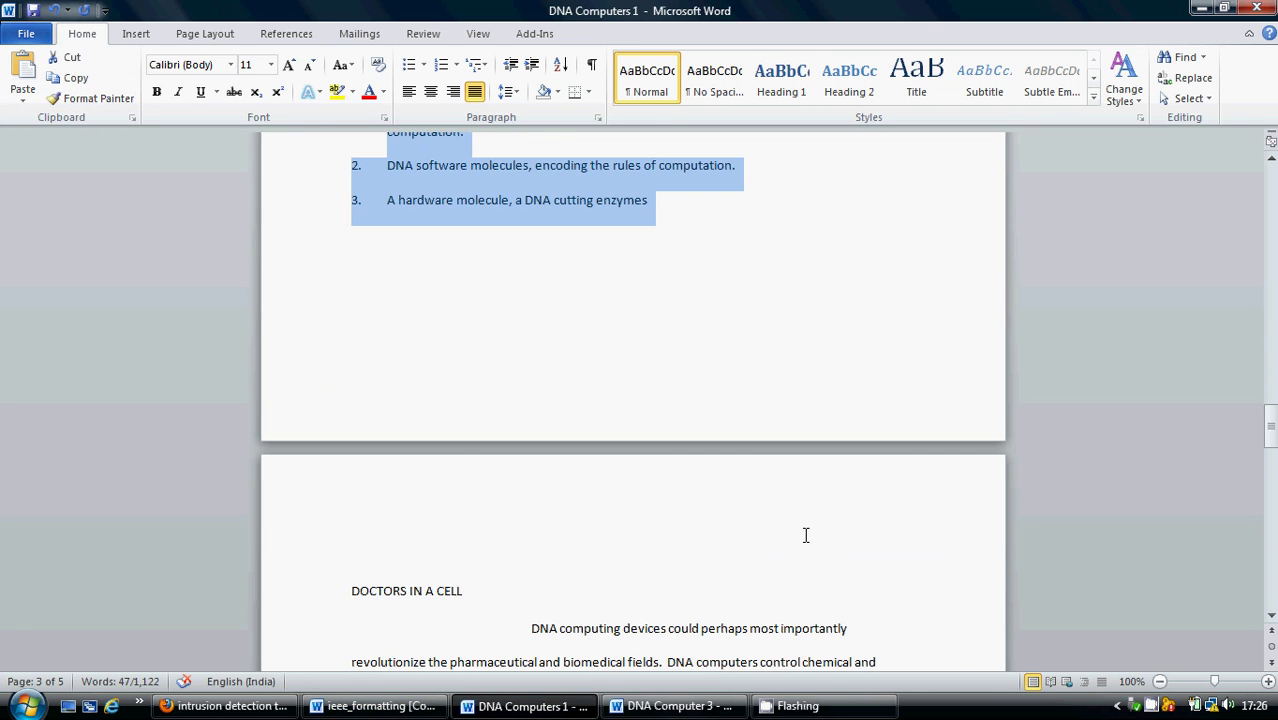
drag(1268, 440, 1268, 478)
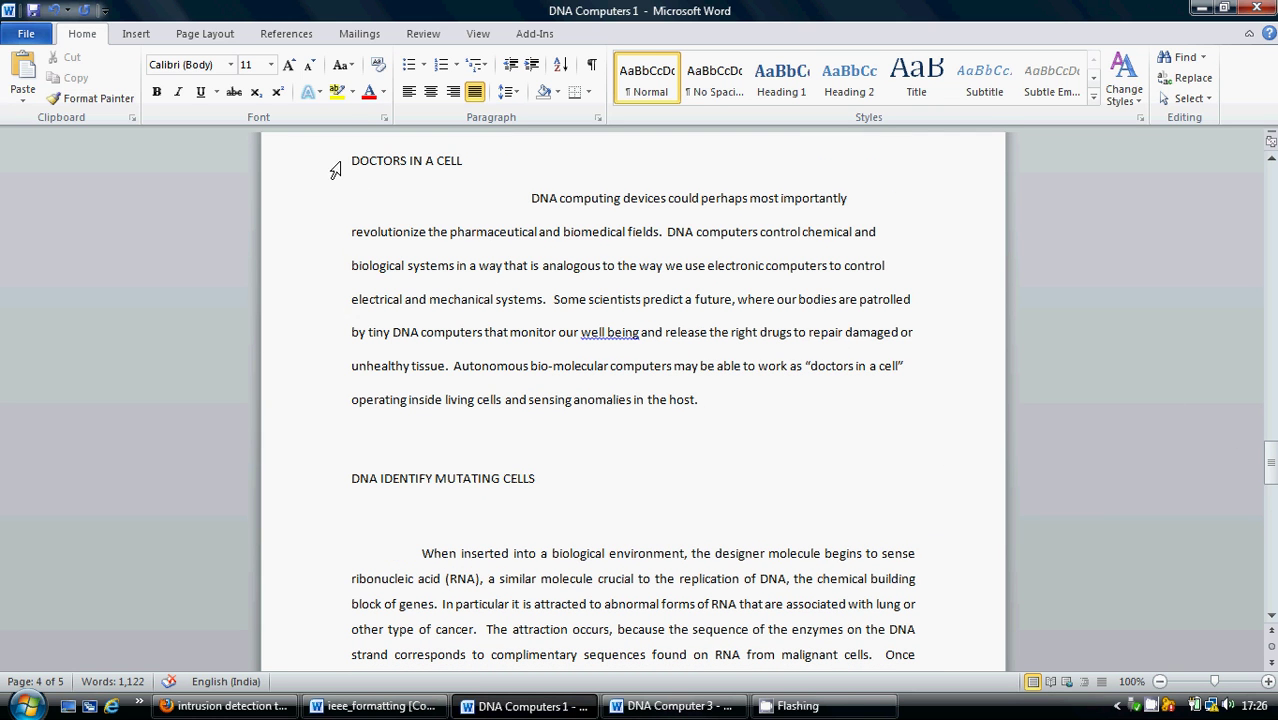
drag(345, 160, 690, 580)
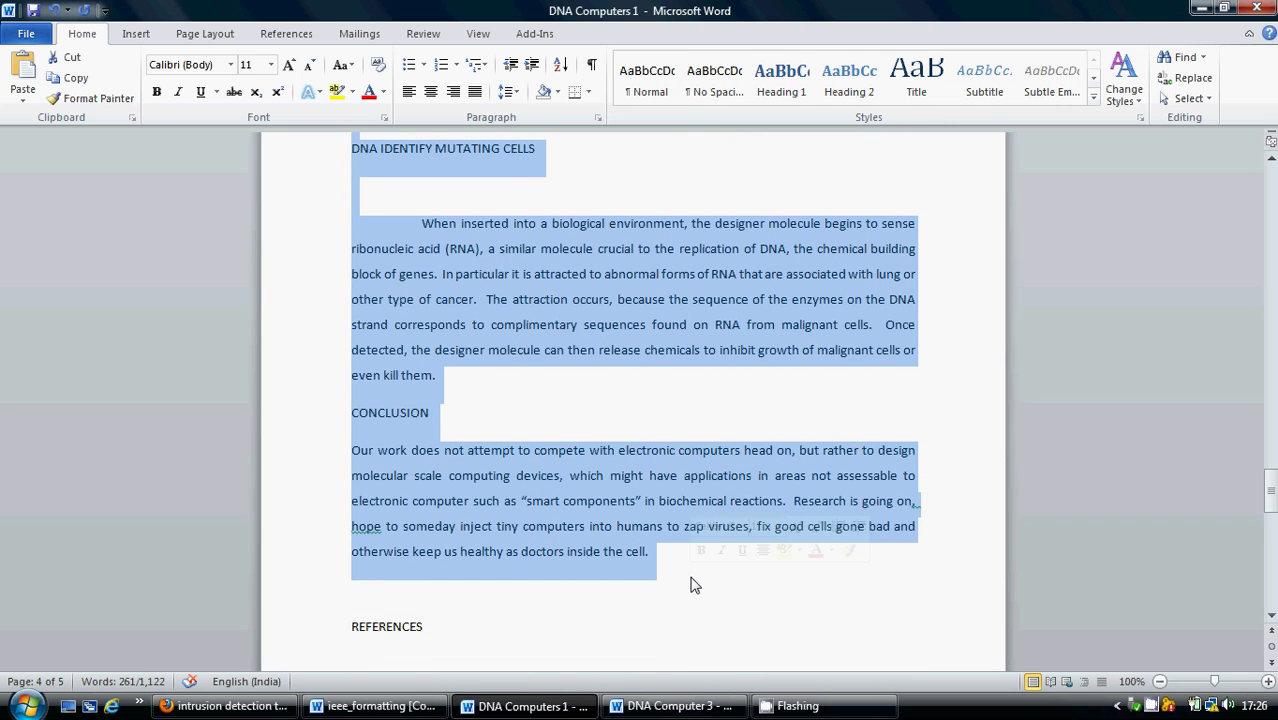
click(690, 705)
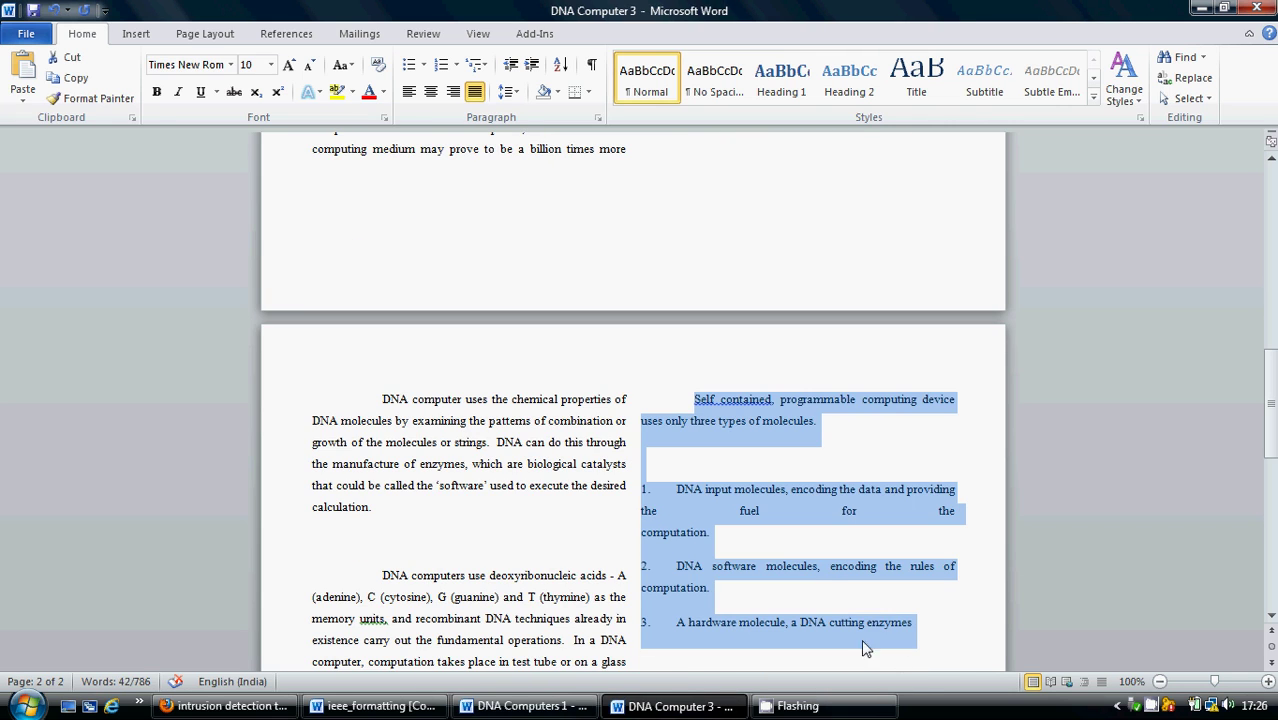
scroll(901, 422, down, 5)
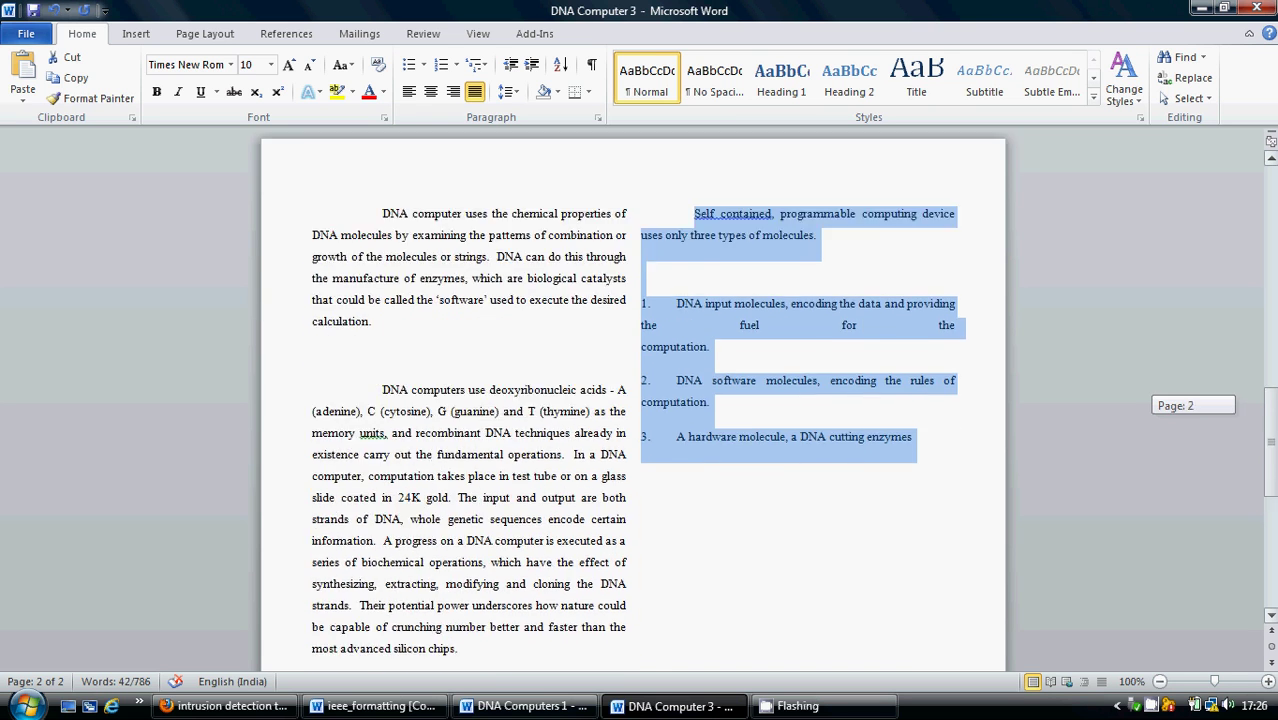
click(887, 402)
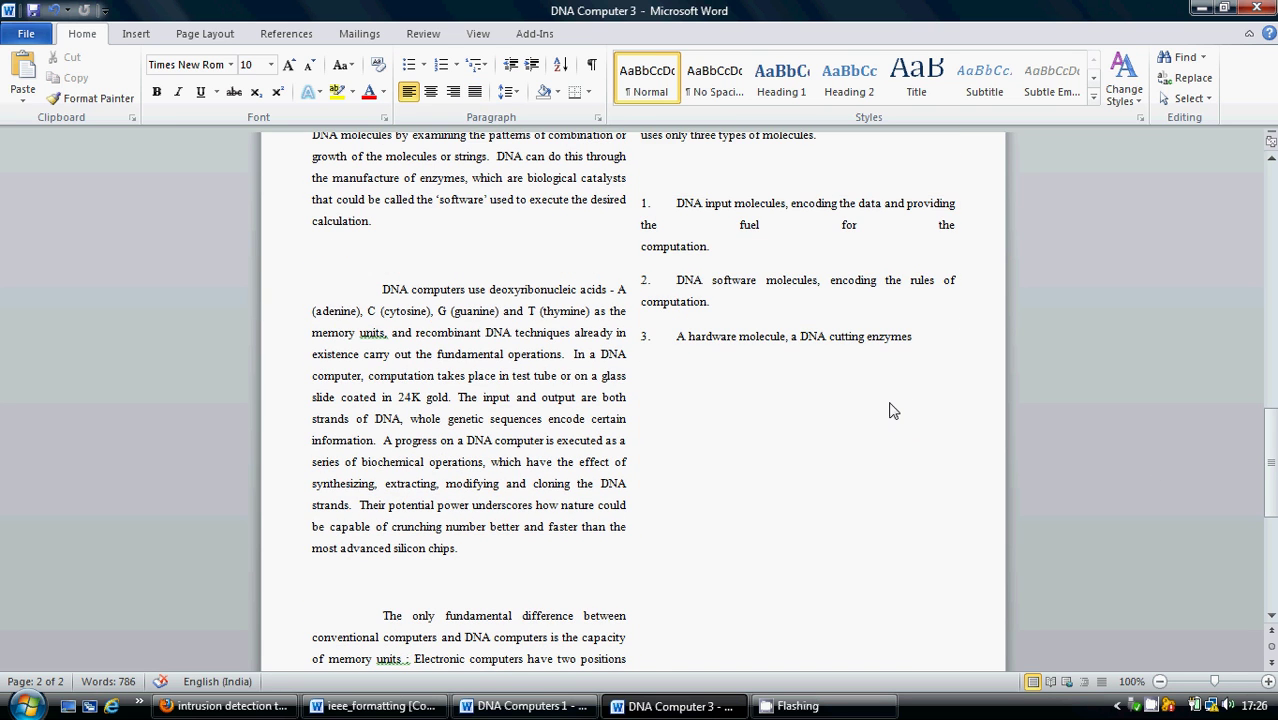
key(ctrl+v)
Center the "DOCTORS IN A CELL" heading and copy the body formatting onto its paragraph with Format Painter
drag(1270, 521, 1270, 362)
click(643, 401)
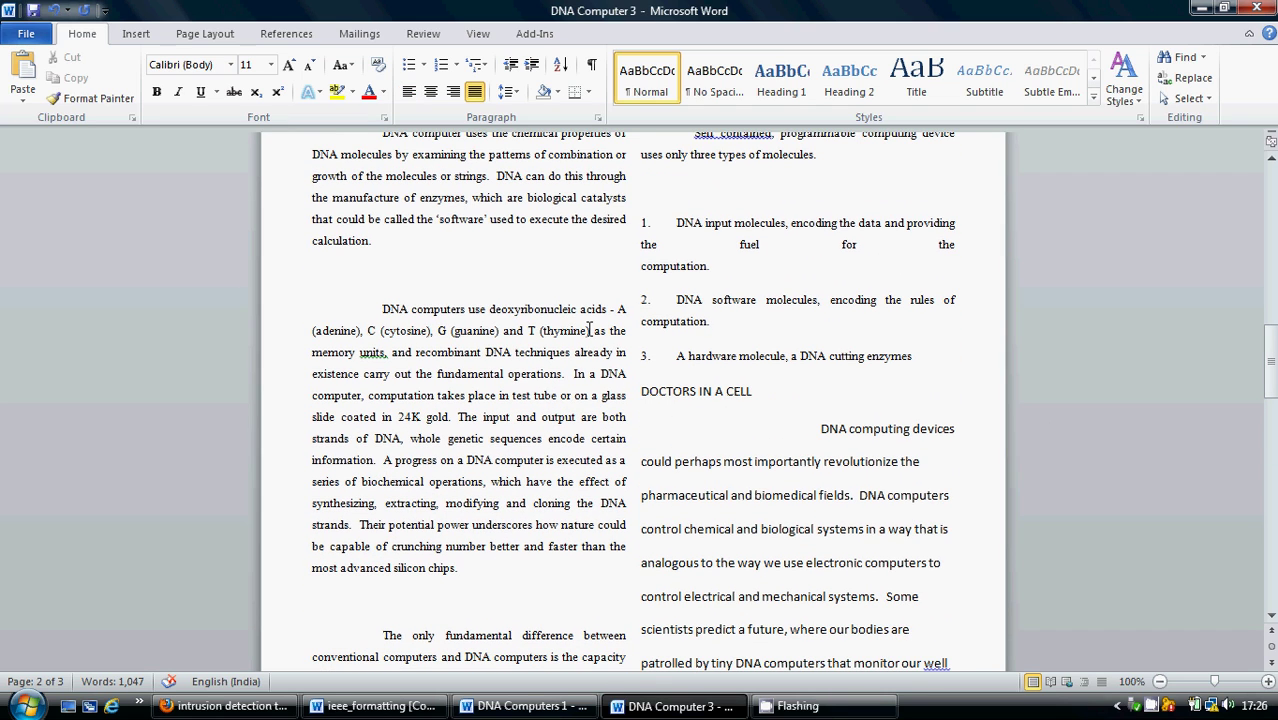
click(430, 92)
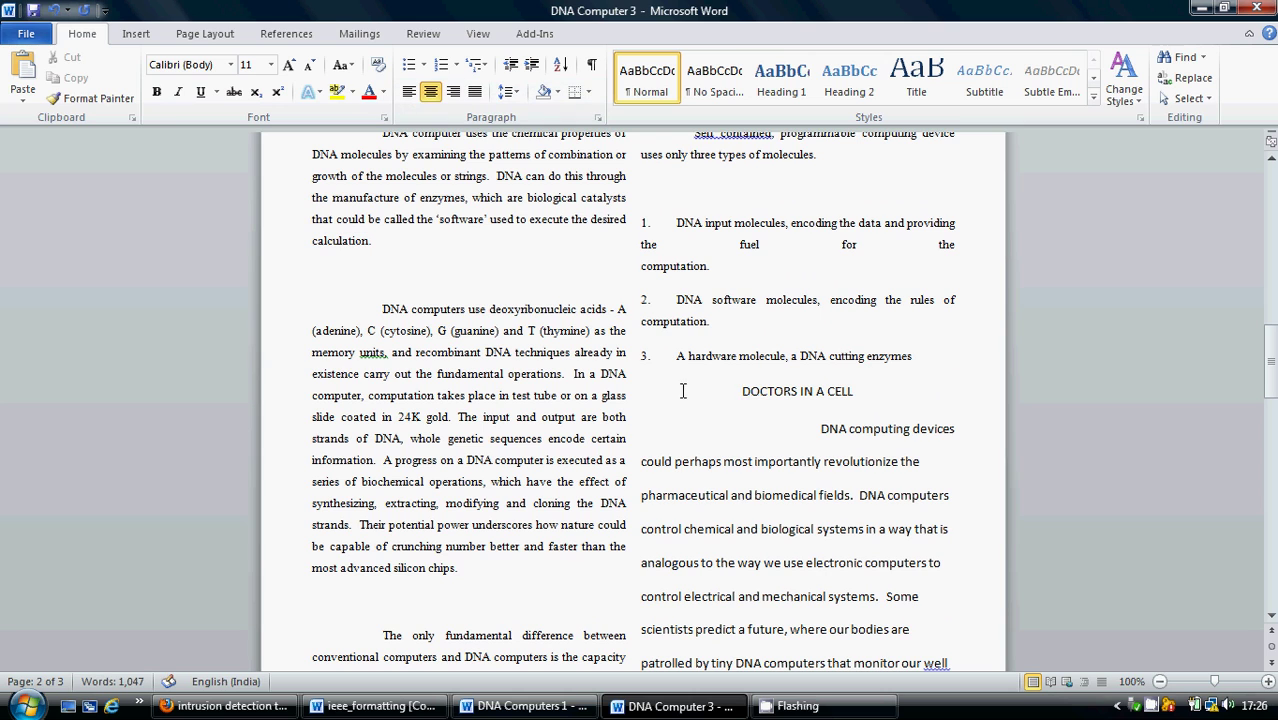
click(519, 410)
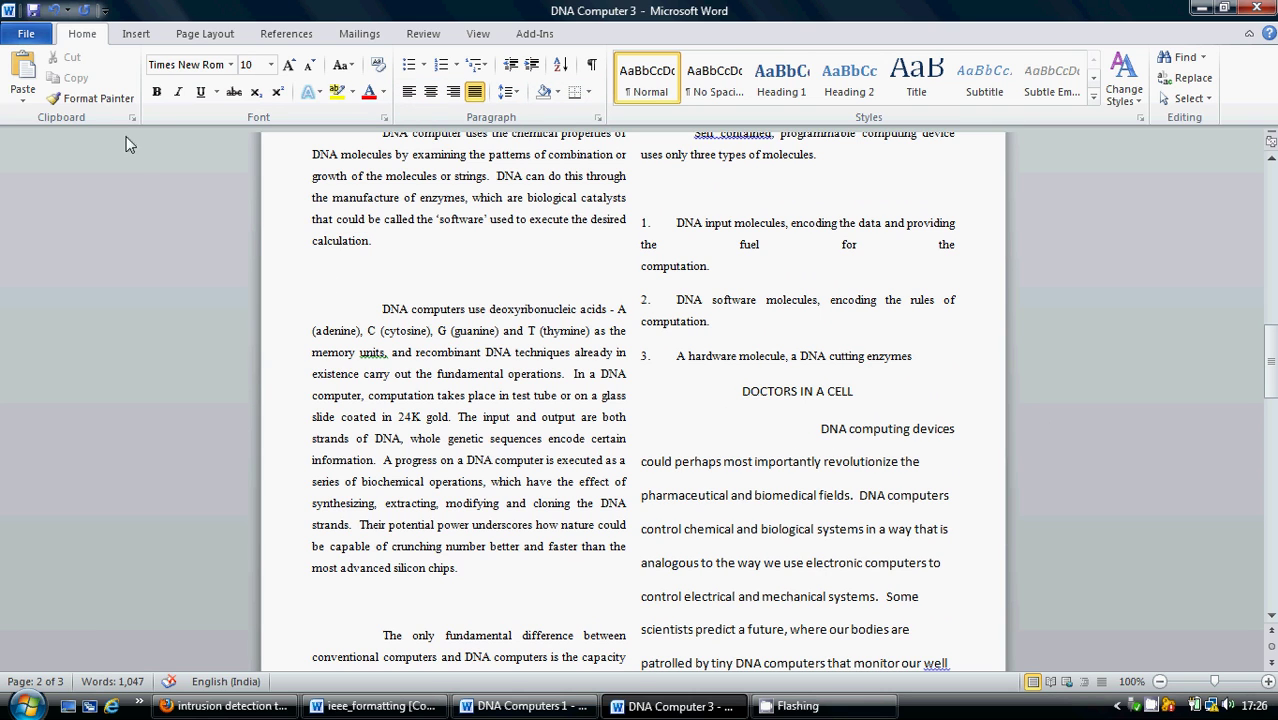
click(92, 98)
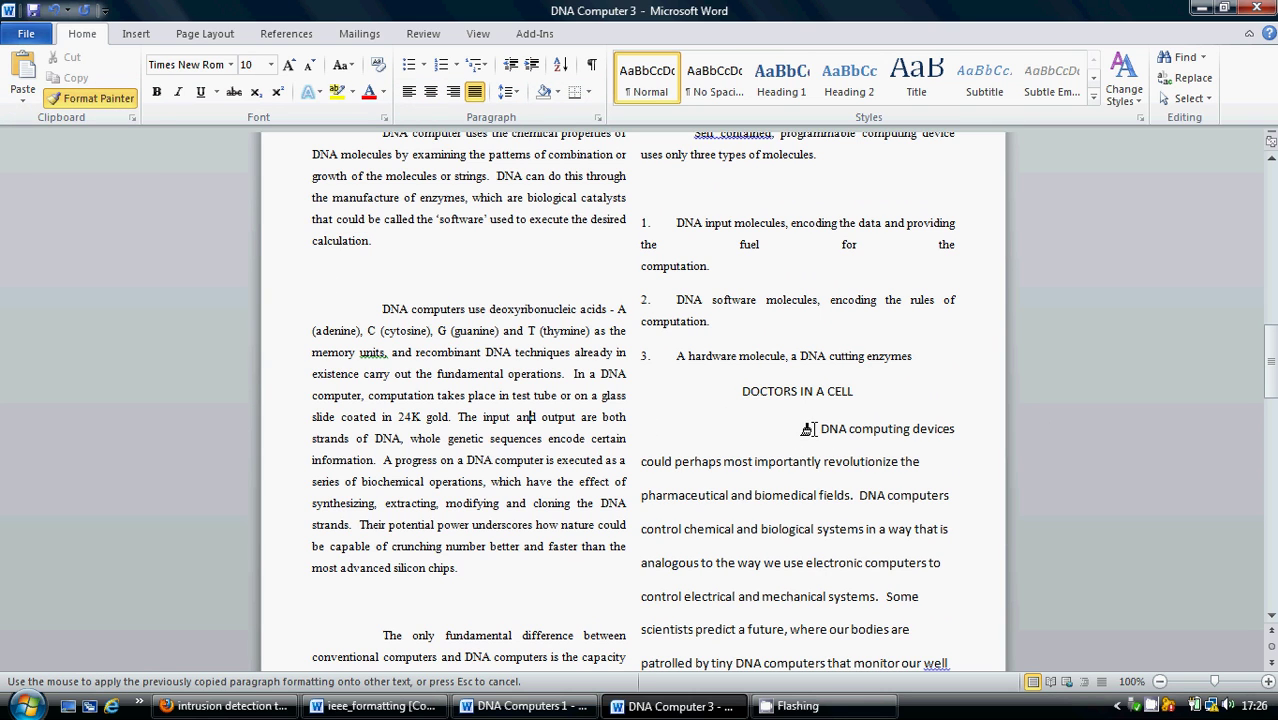
mouse_move(808, 428)
mouse_down()
mouse_move(700, 545)
mouse_move(760, 660)
mouse_move(782, 613)
mouse_move(813, 320)
mouse_move(831, 342)
mouse_up()
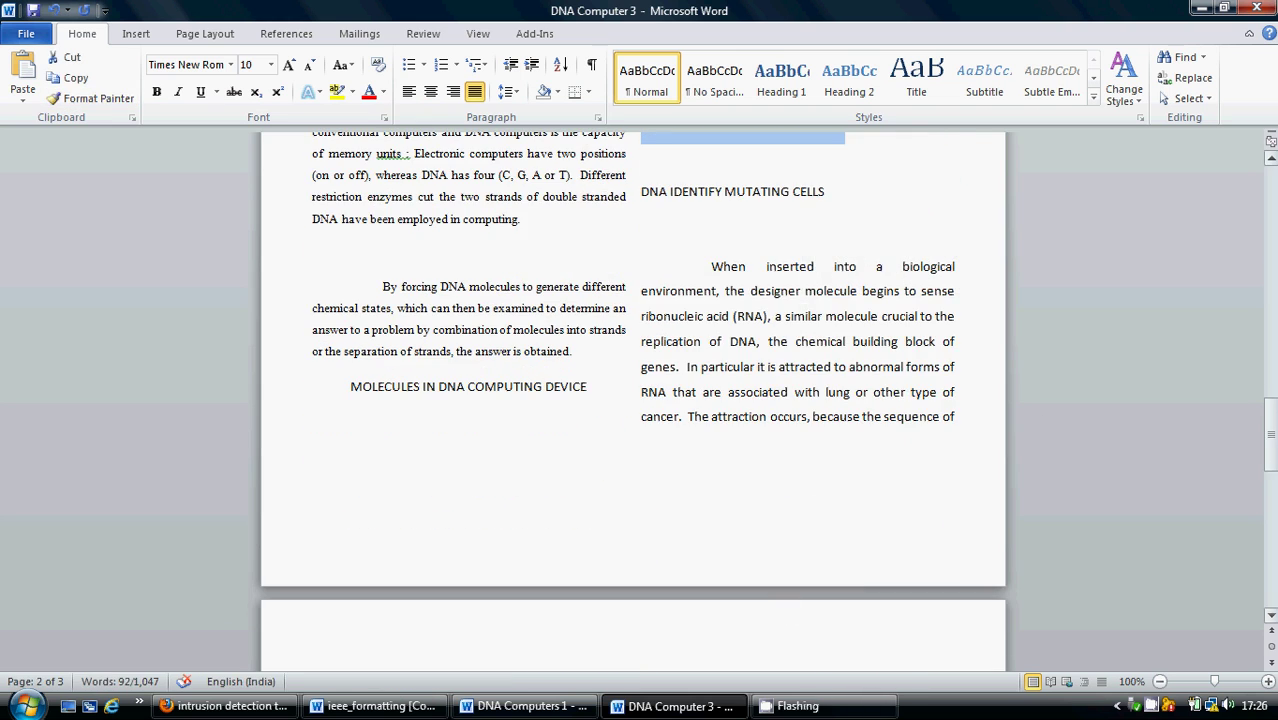
Center the "DNA IDENTIFY MUTATING CELLS" heading and delete the blank line below it
drag(1270, 433, 1270, 390)
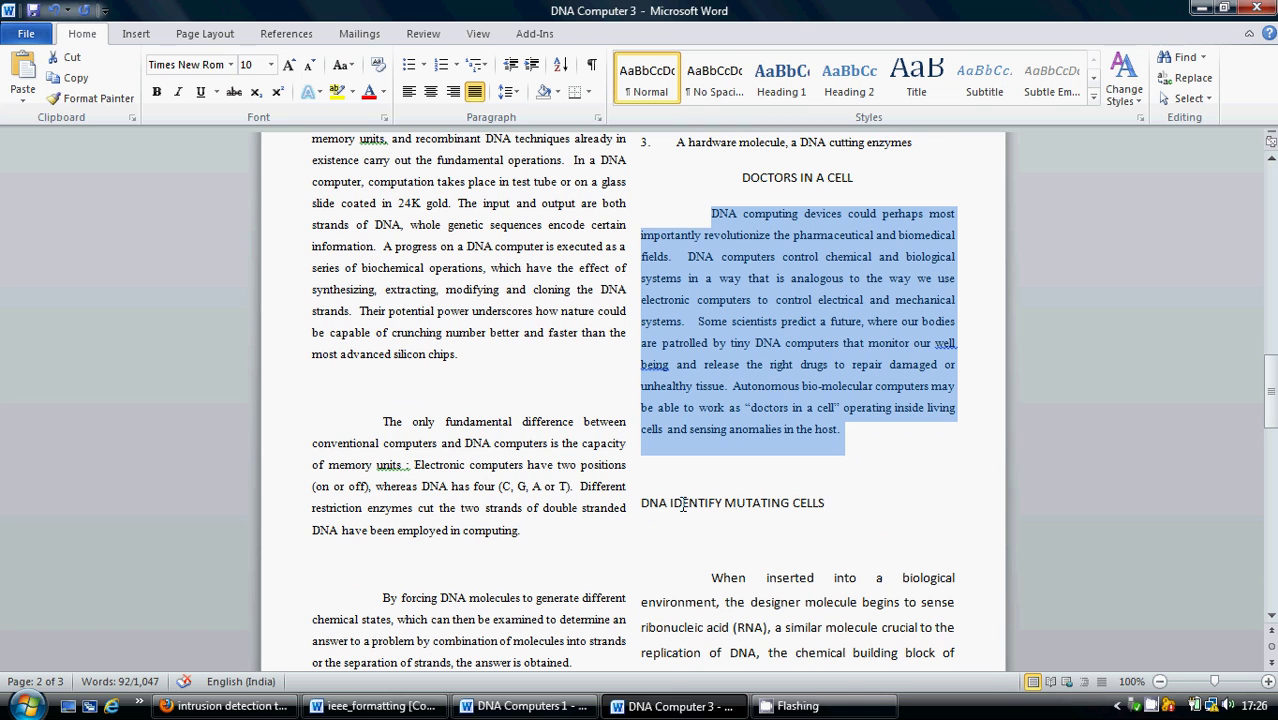
click(637, 498)
click(430, 91)
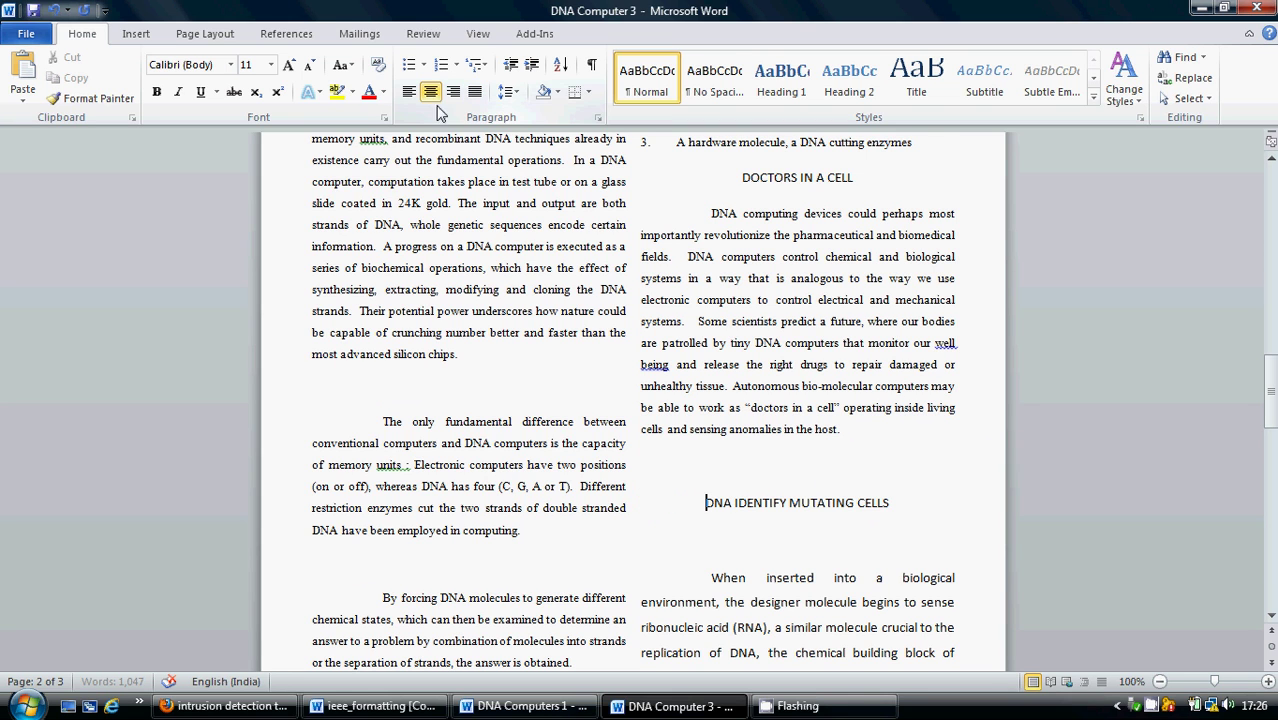
click(668, 537)
key(Delete)
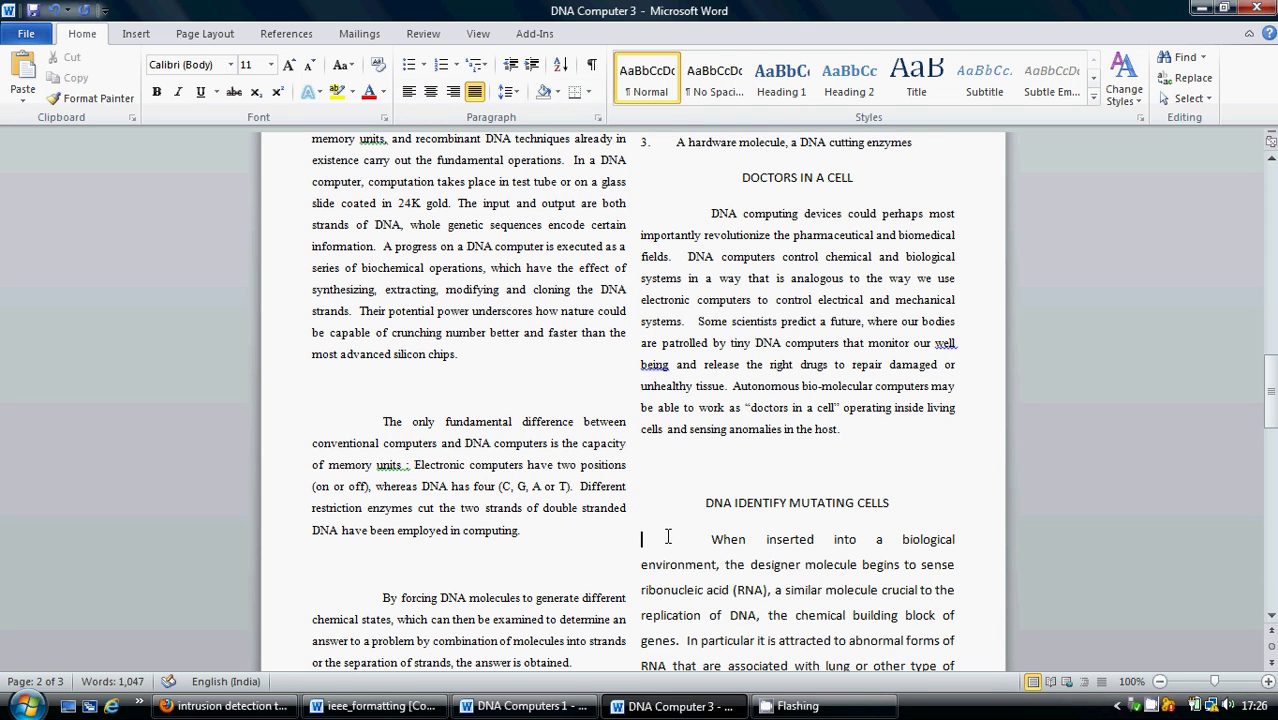
Copy the body formatting onto the paragraph under "DNA IDENTIFY MUTATING CELLS" with Format Painter
click(591, 499)
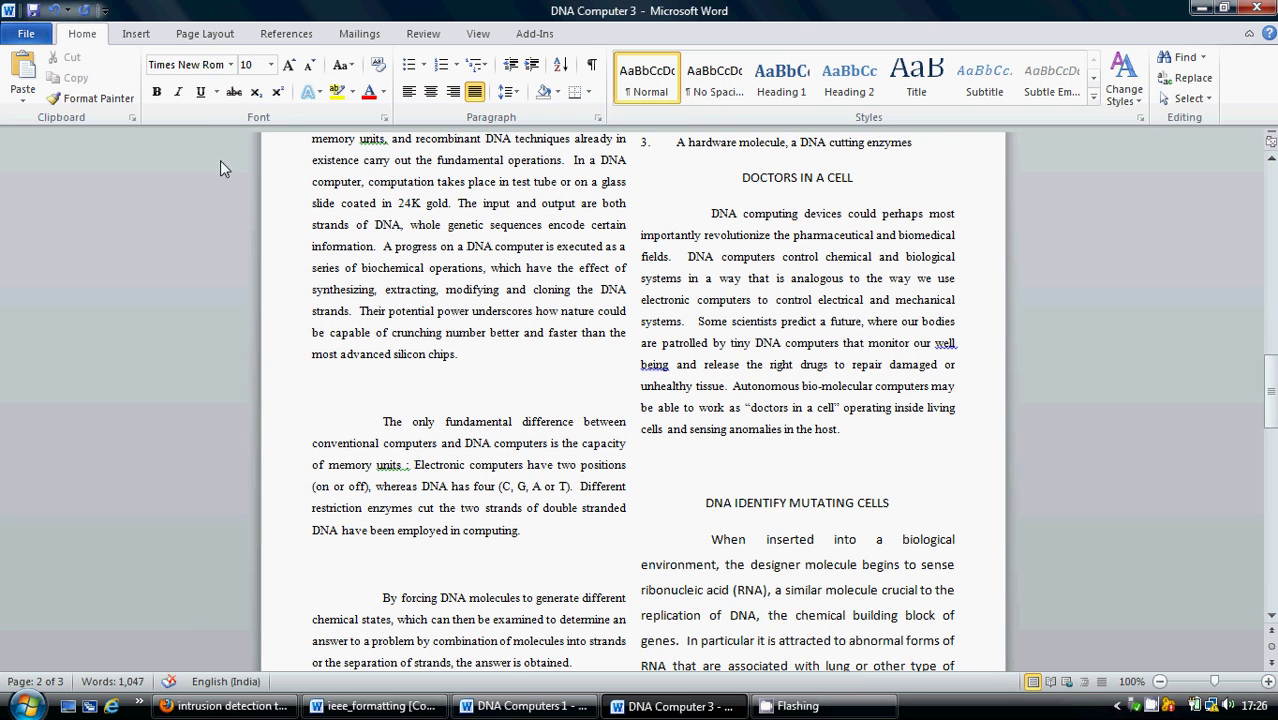
click(92, 98)
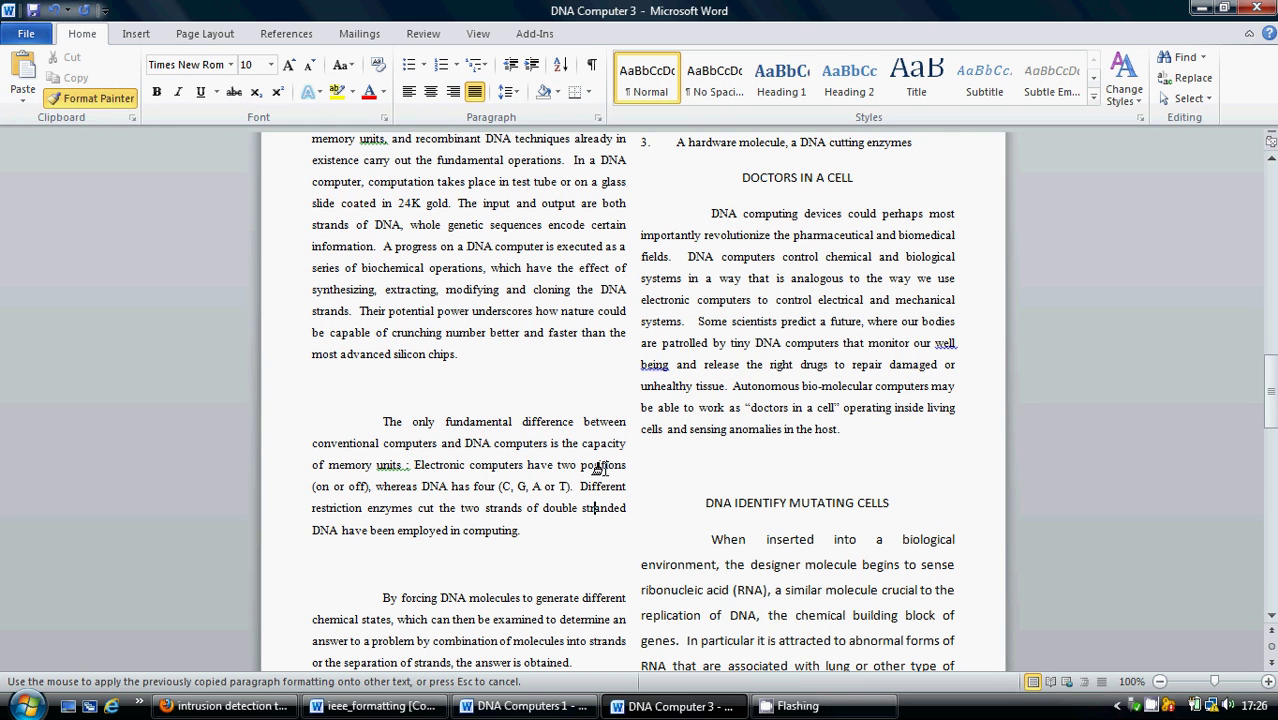
mouse_move(692, 558)
mouse_down()
mouse_move(750, 605)
mouse_move(745, 640)
mouse_move(733, 593)
mouse_move(620, 574)
mouse_up()
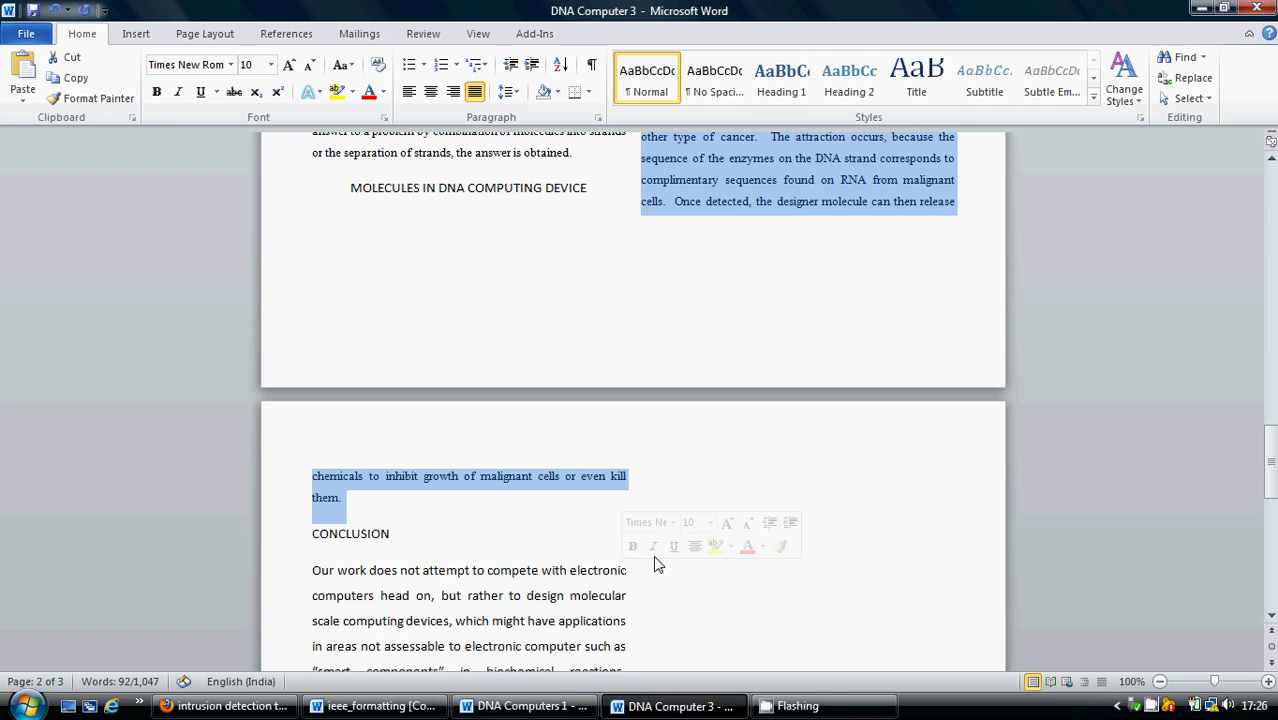
Center the "CONCLUSION" heading and copy the body formatting onto the conclusion paragraph with Format Painter
click(313, 540)
click(430, 91)
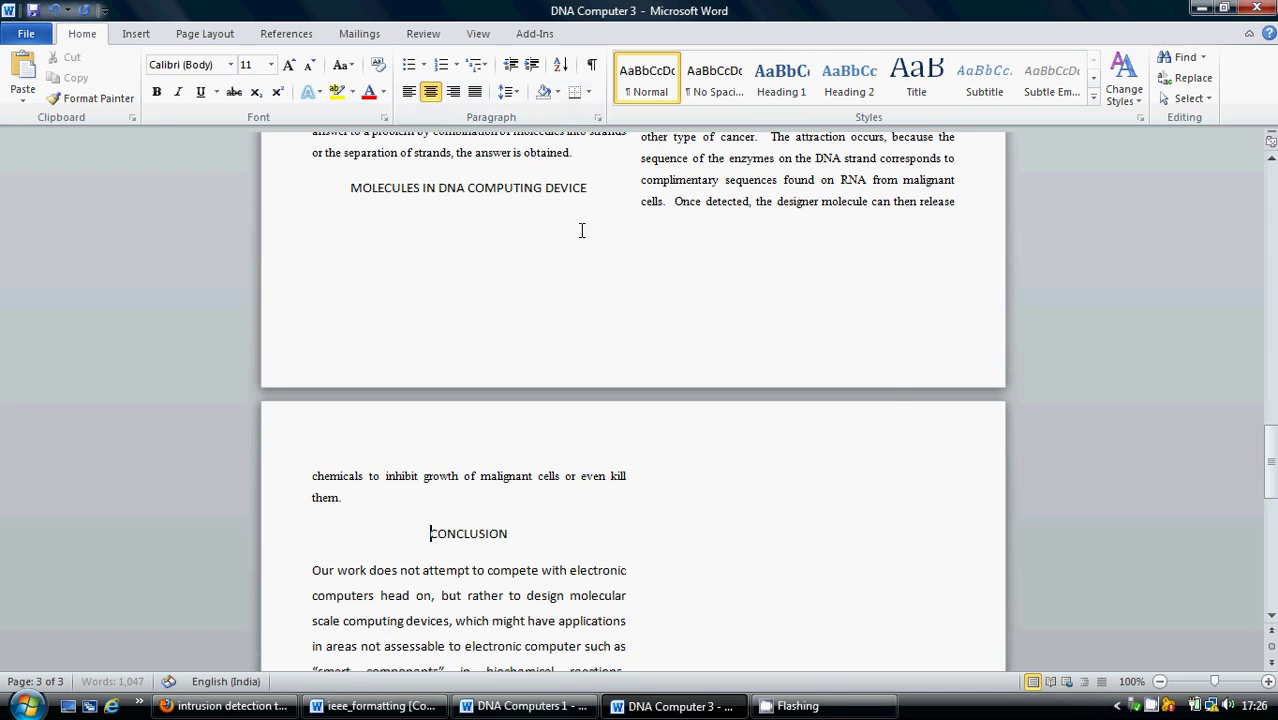
drag(1270, 461, 1270, 500)
click(591, 202)
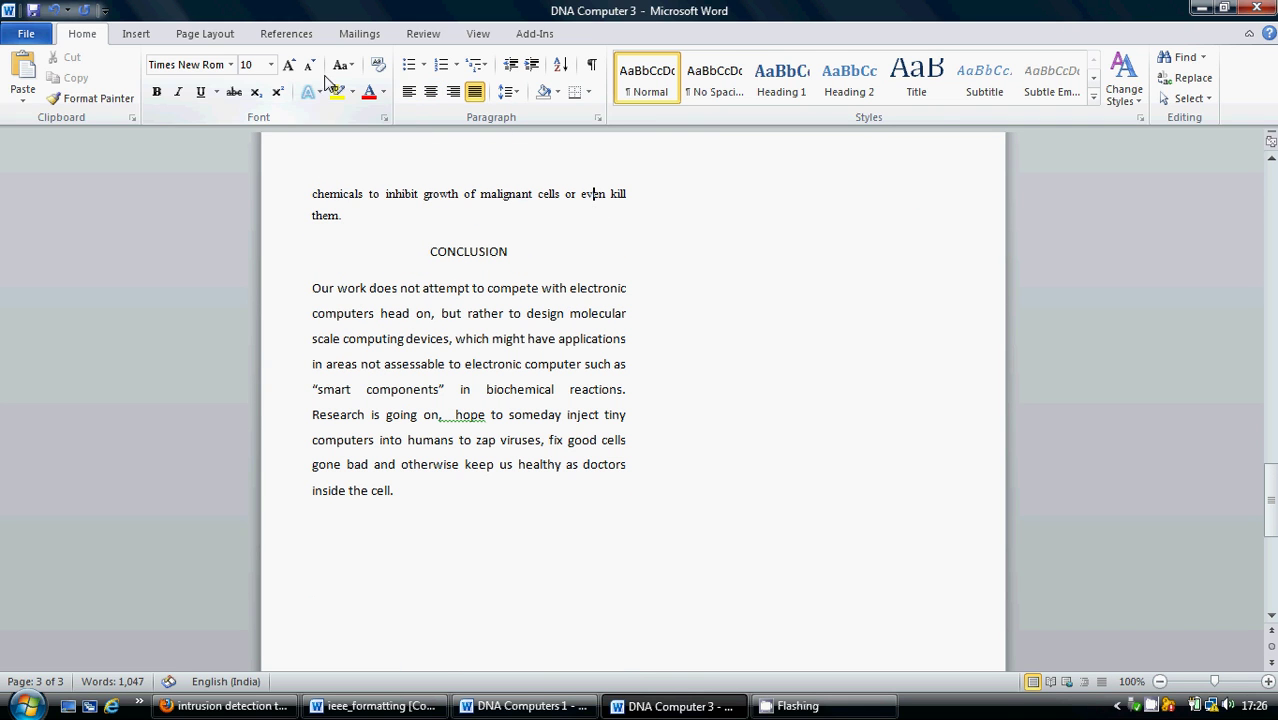
click(92, 98)
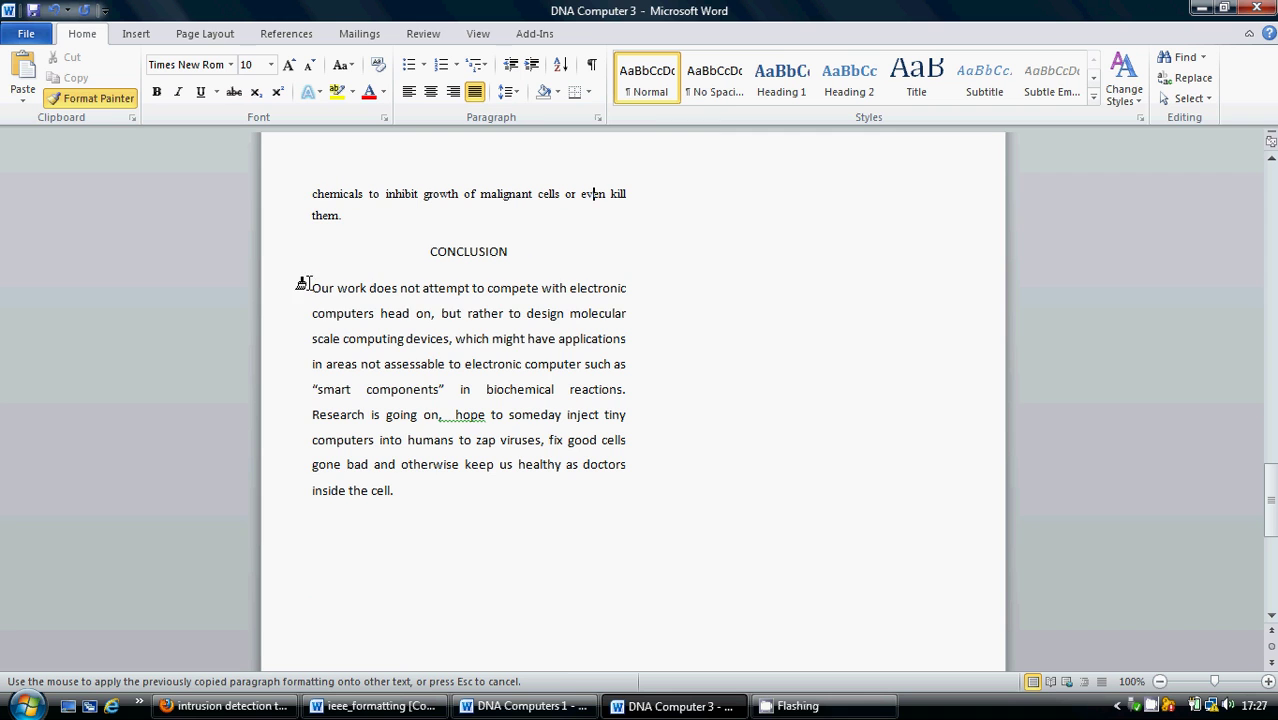
drag(309, 285, 465, 490)
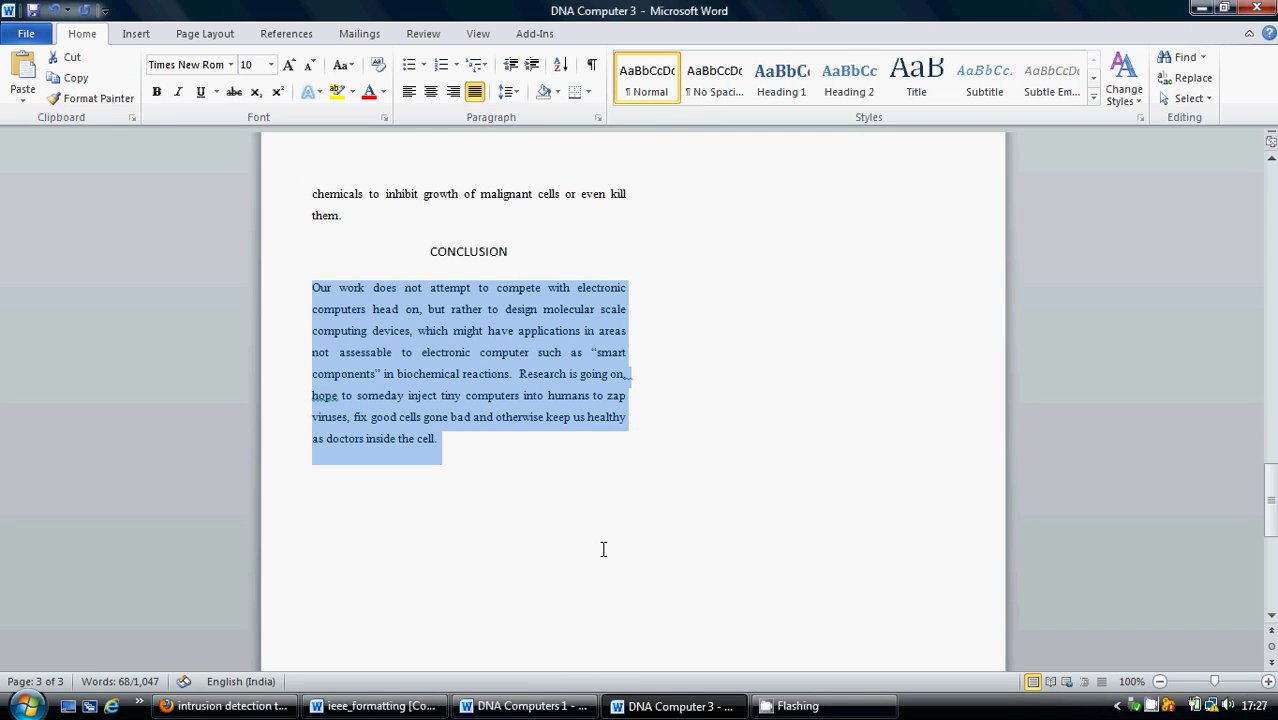
click(699, 637)
Copy the "REFERENCES" section from the DNA Computers 1 document and paste it after the conclusion in DNA Computer 3
click(523, 706)
click(622, 648)
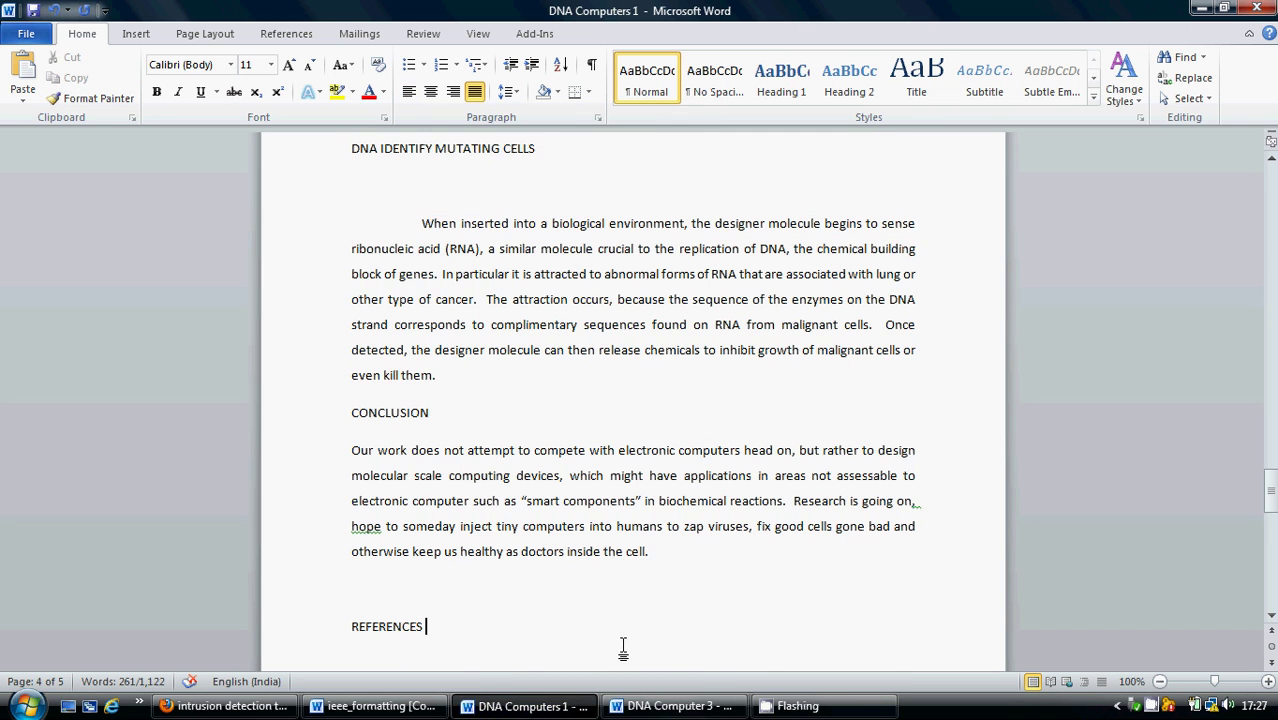
drag(1270, 494, 1270, 512)
drag(349, 321, 735, 655)
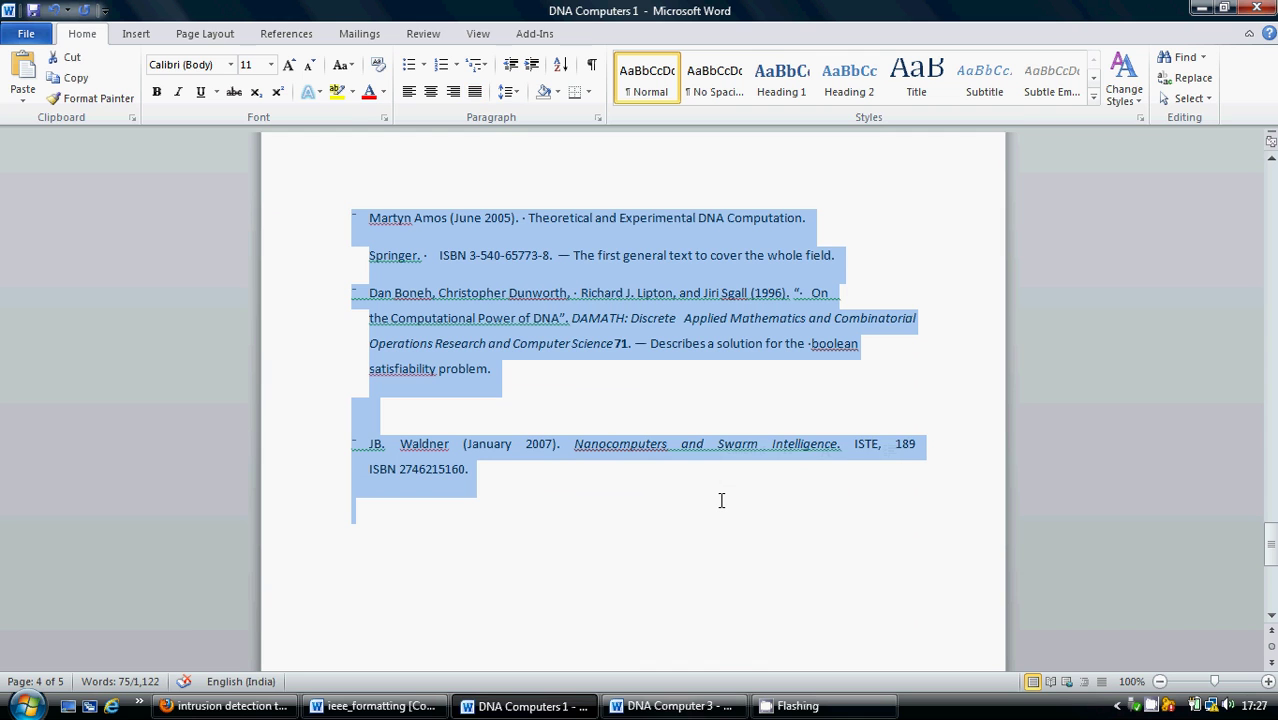
click(676, 706)
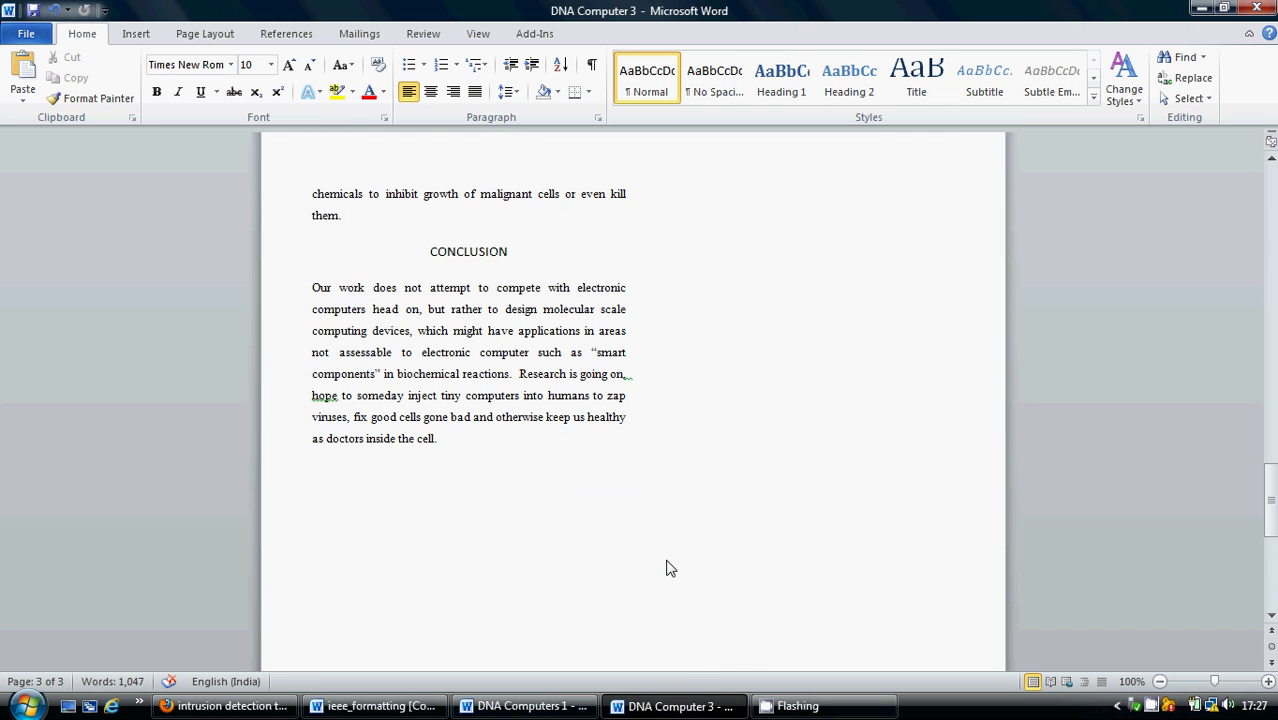
key(ctrl+v)
drag(1257, 530, 1257, 518)
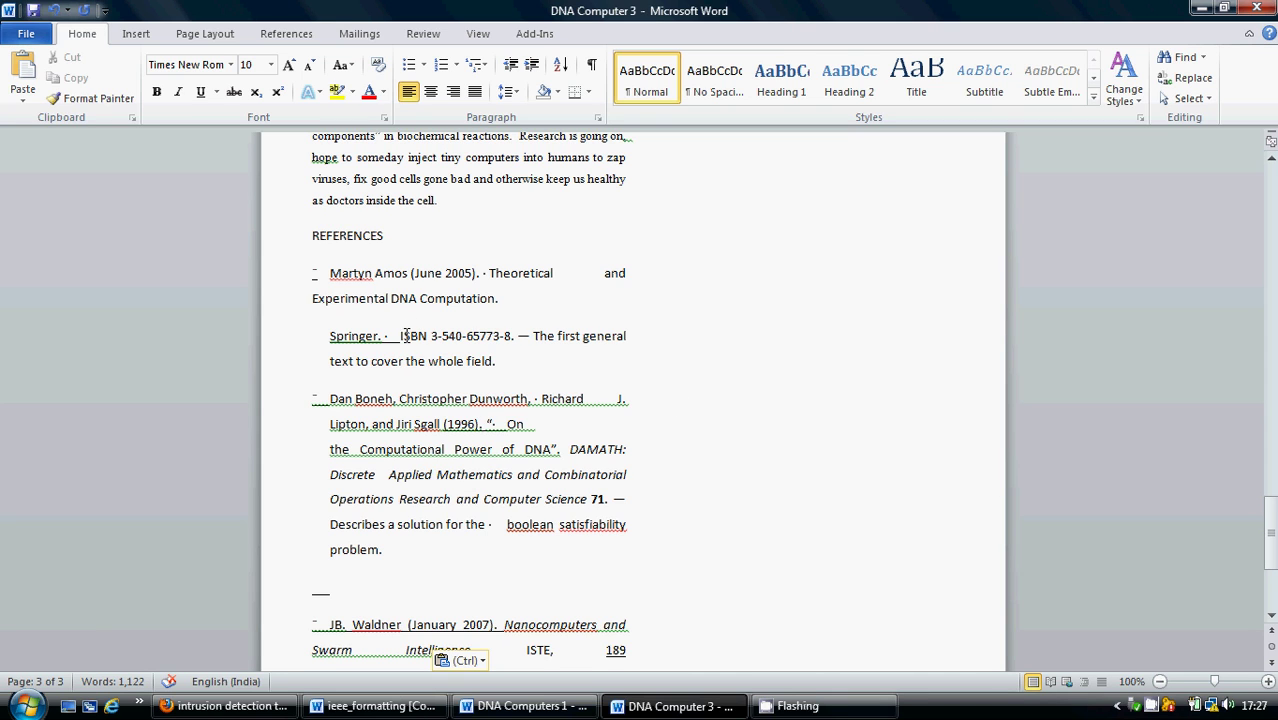
Remove the underline from the end of "Springer." in the pasted references
drag(397, 337, 349, 337)
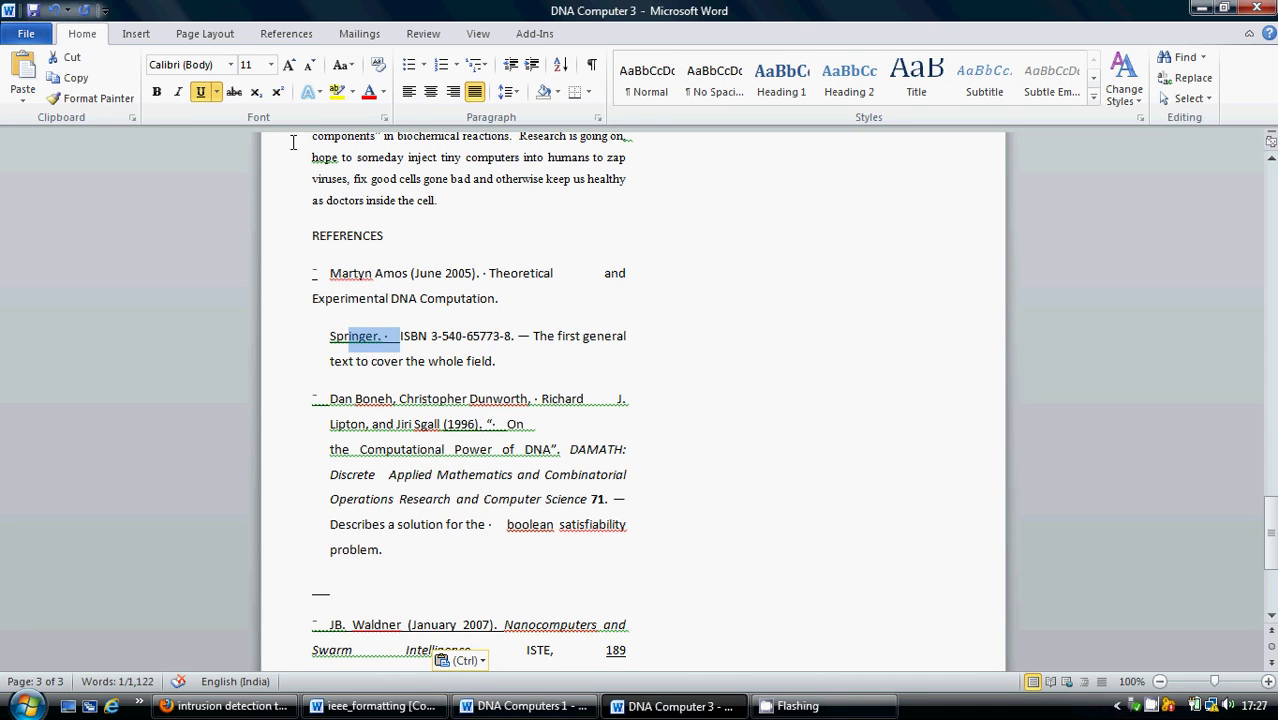
click(198, 98)
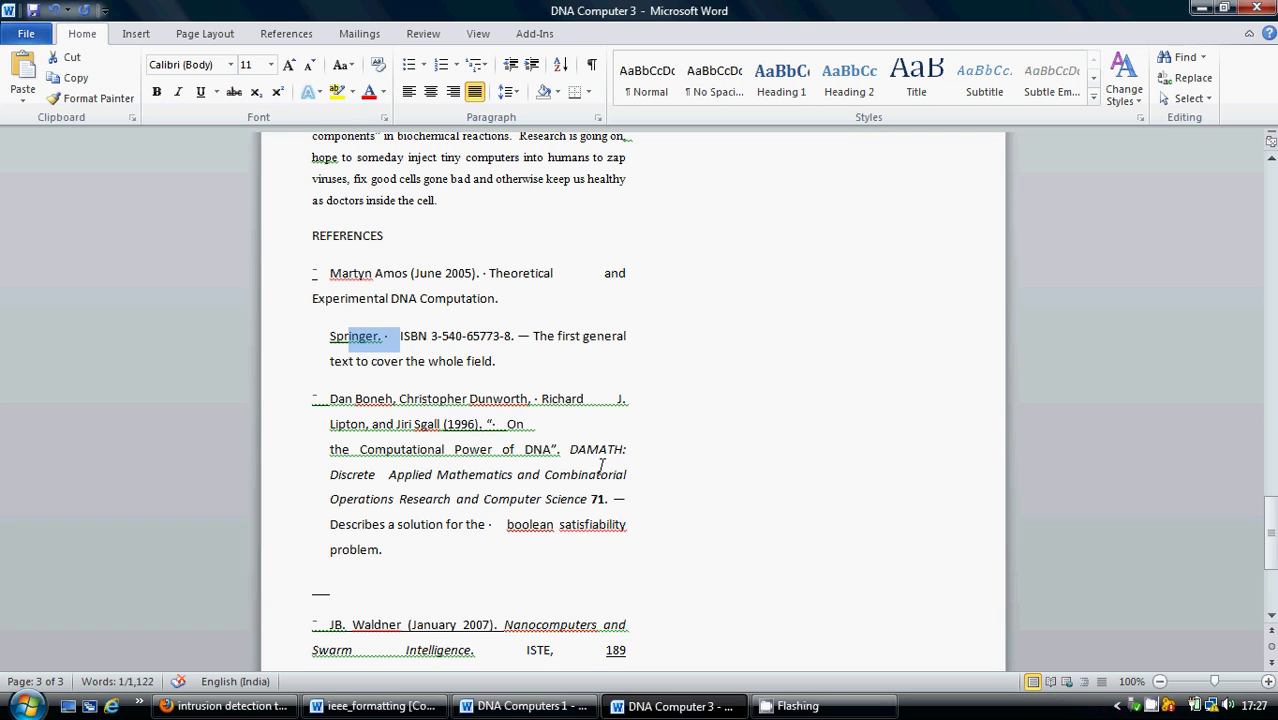
drag(1257, 522, 1257, 514)
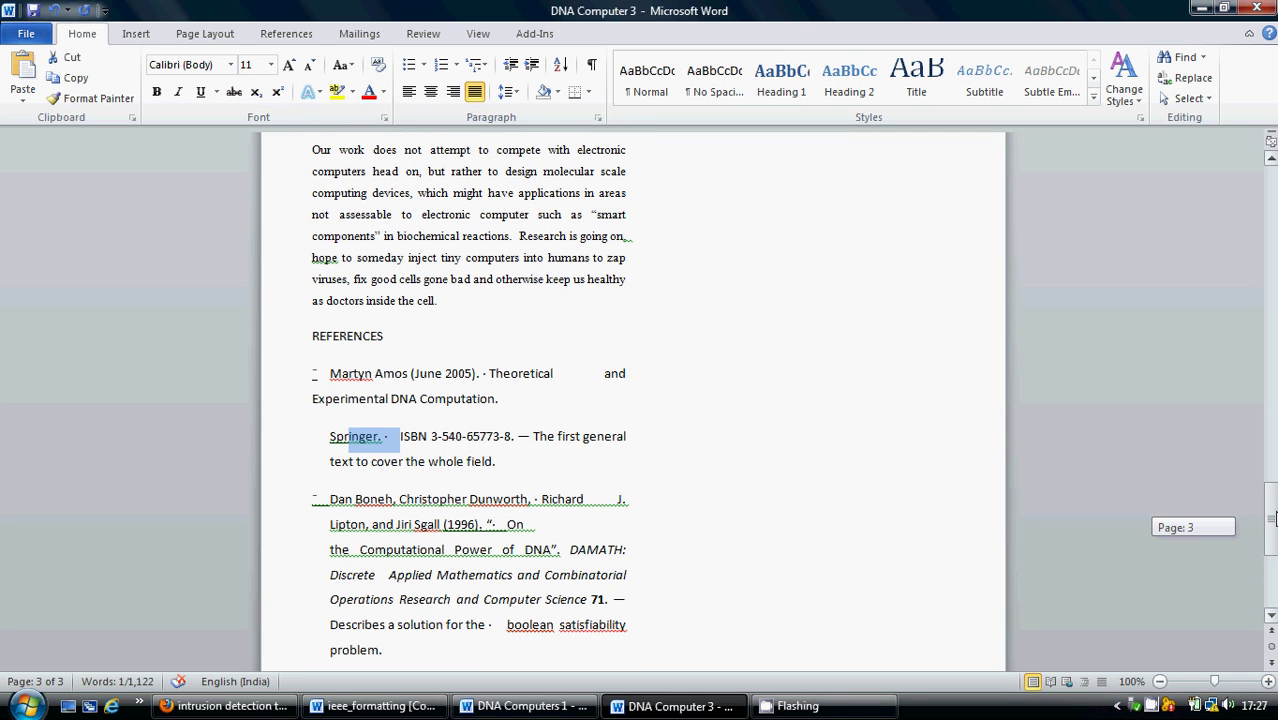
Center the "REFERENCES" heading and copy the body formatting onto all the reference entries with Format Painter
click(313, 336)
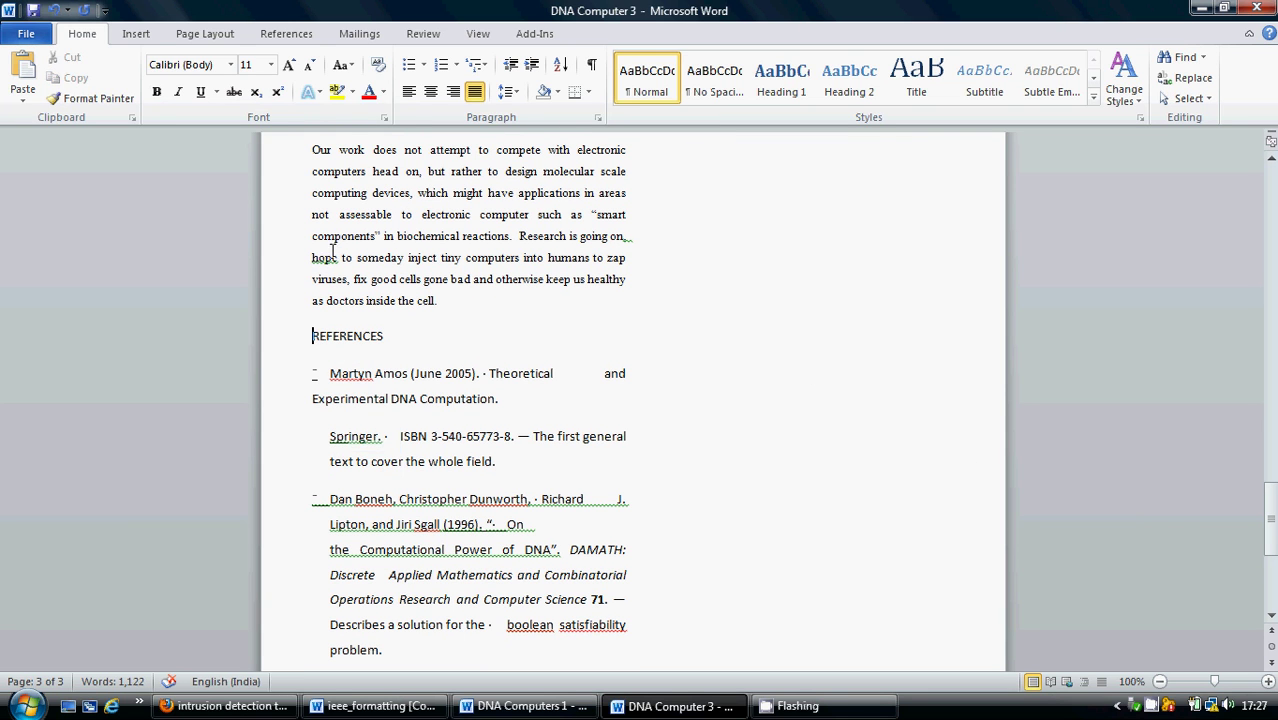
click(430, 91)
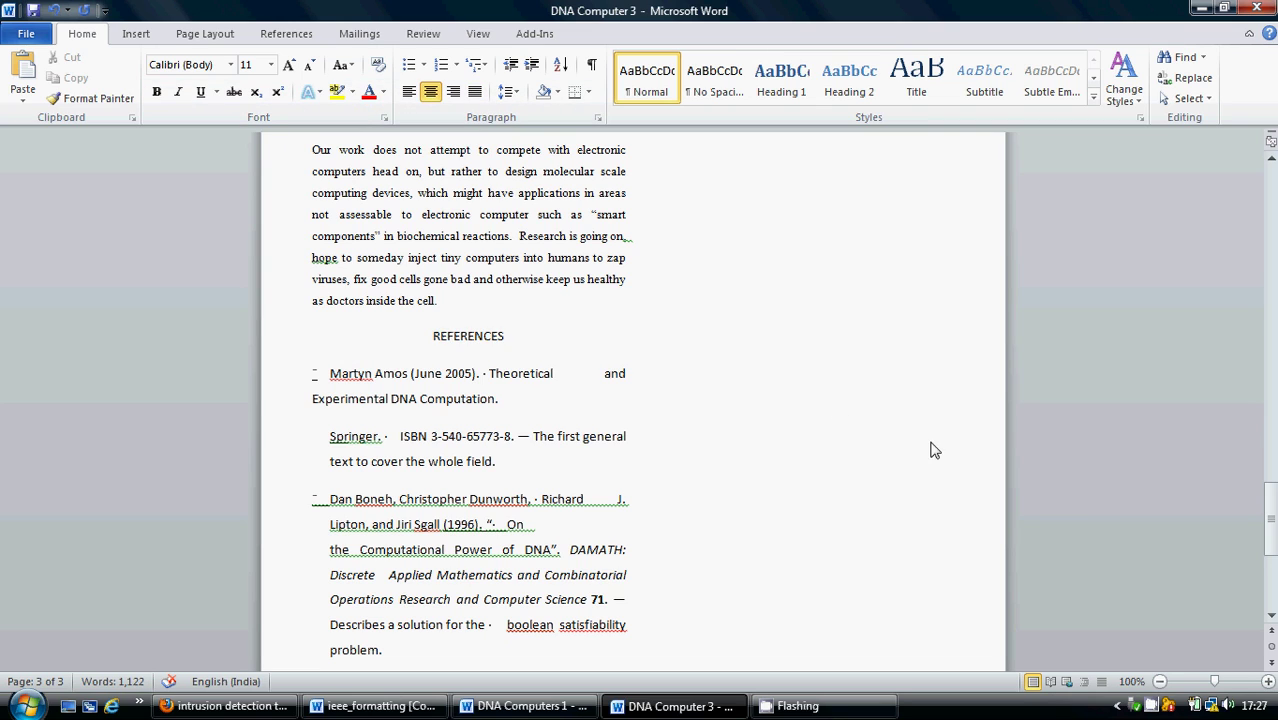
mouse_move(1270, 520)
mouse_down()
mouse_move(1273, 388)
mouse_move(1272, 518)
mouse_up()
click(608, 269)
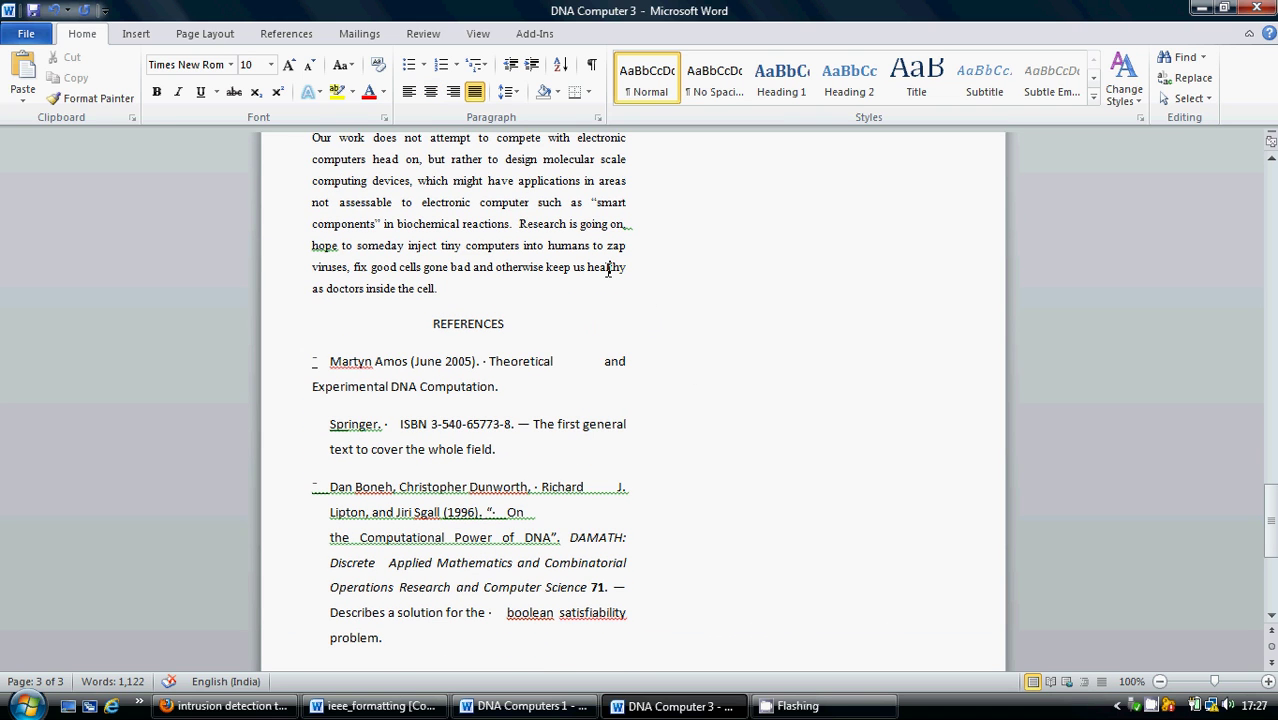
click(92, 98)
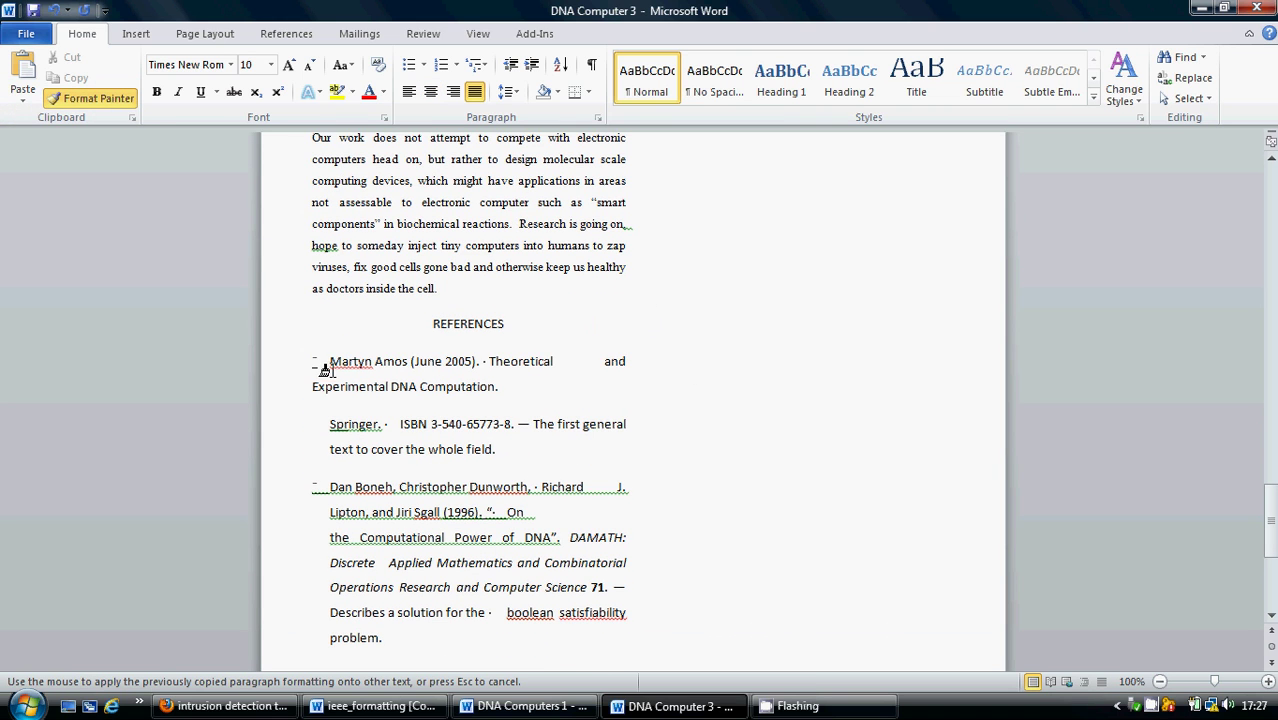
drag(325, 361, 570, 664)
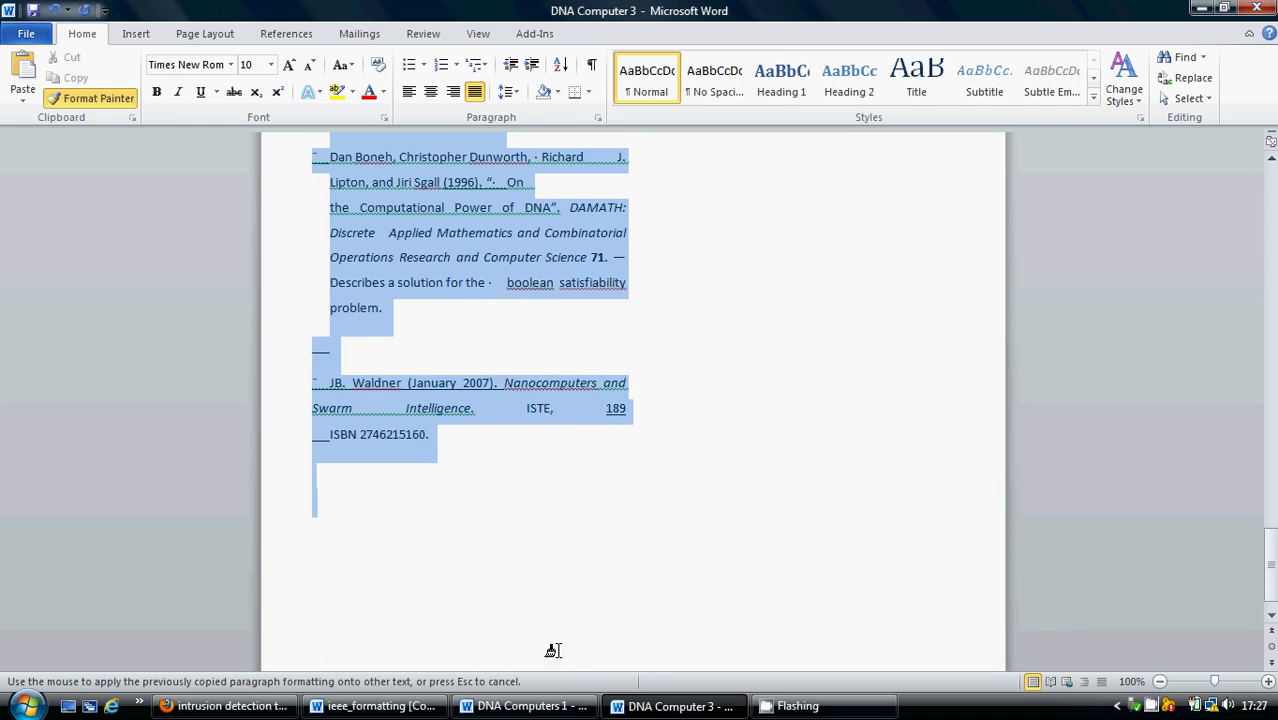
click(516, 476)
click(1187, 395)
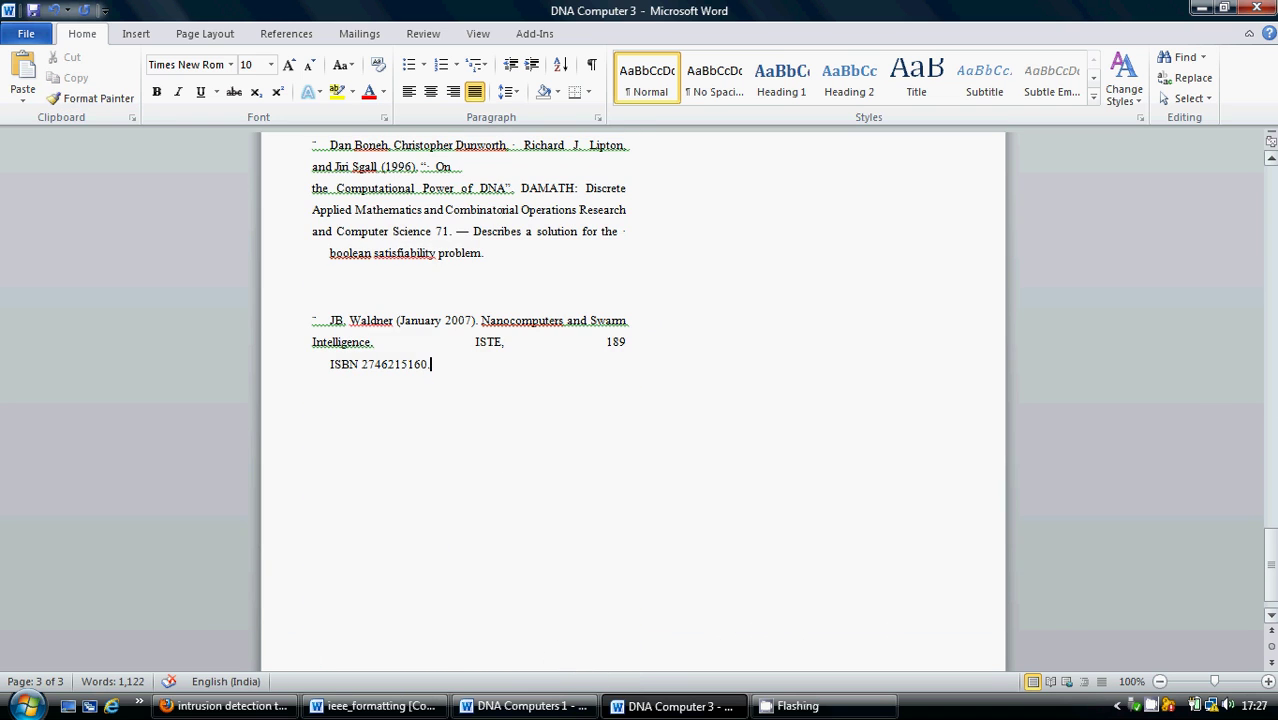
Delete the stray marks and gaps in front of the first, third and last reference paragraphs
drag(1272, 562, 1272, 524)
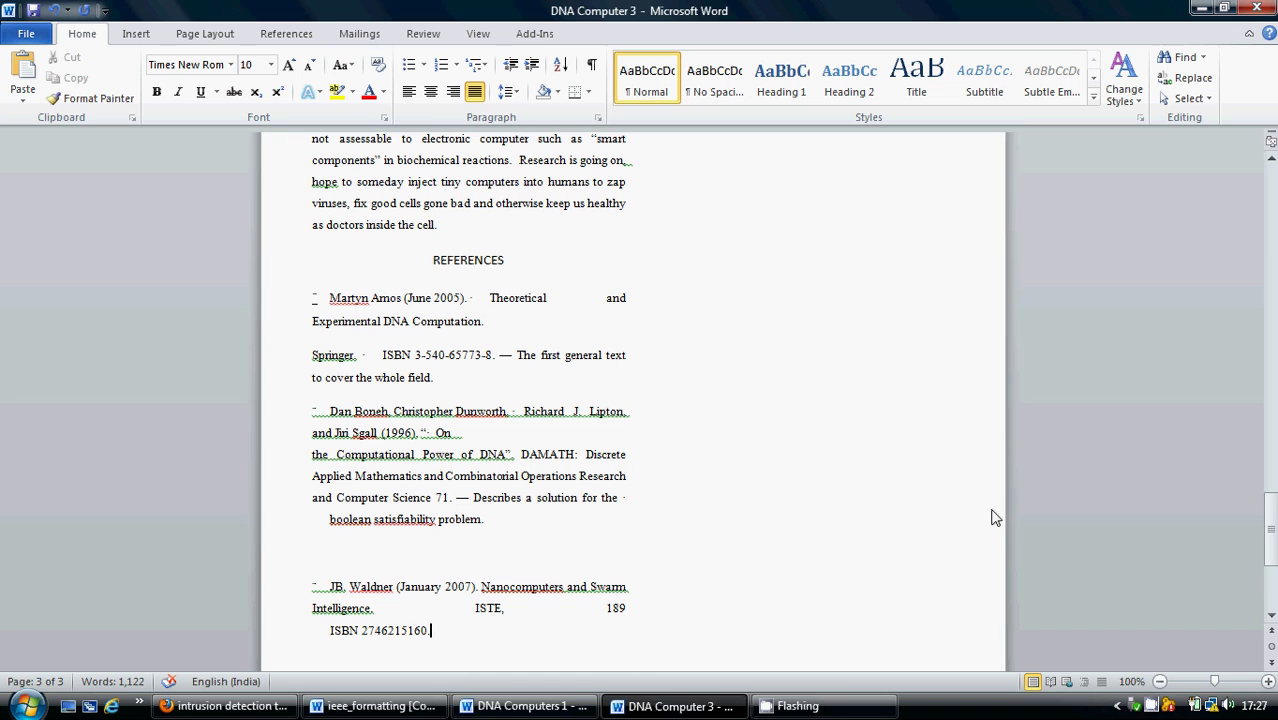
click(330, 298)
key(BackSpace)
key(BackSpace)
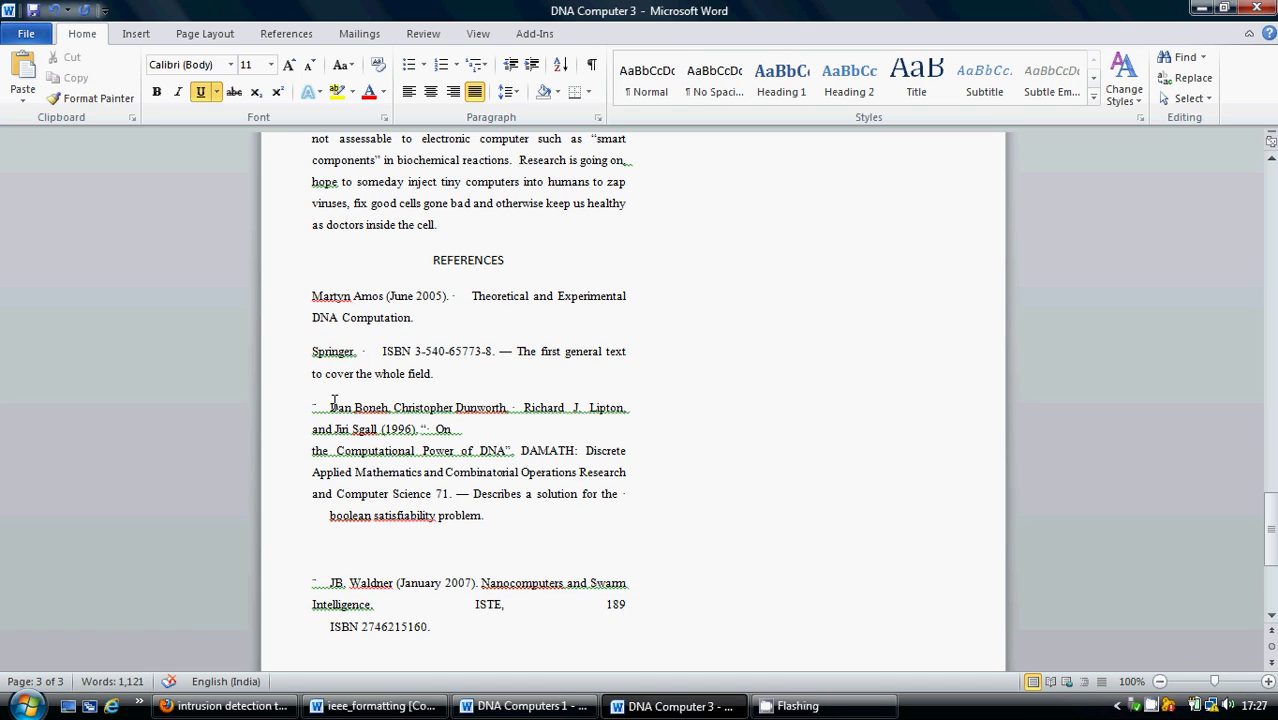
click(330, 408)
key(BackSpace)
key(BackSpace)
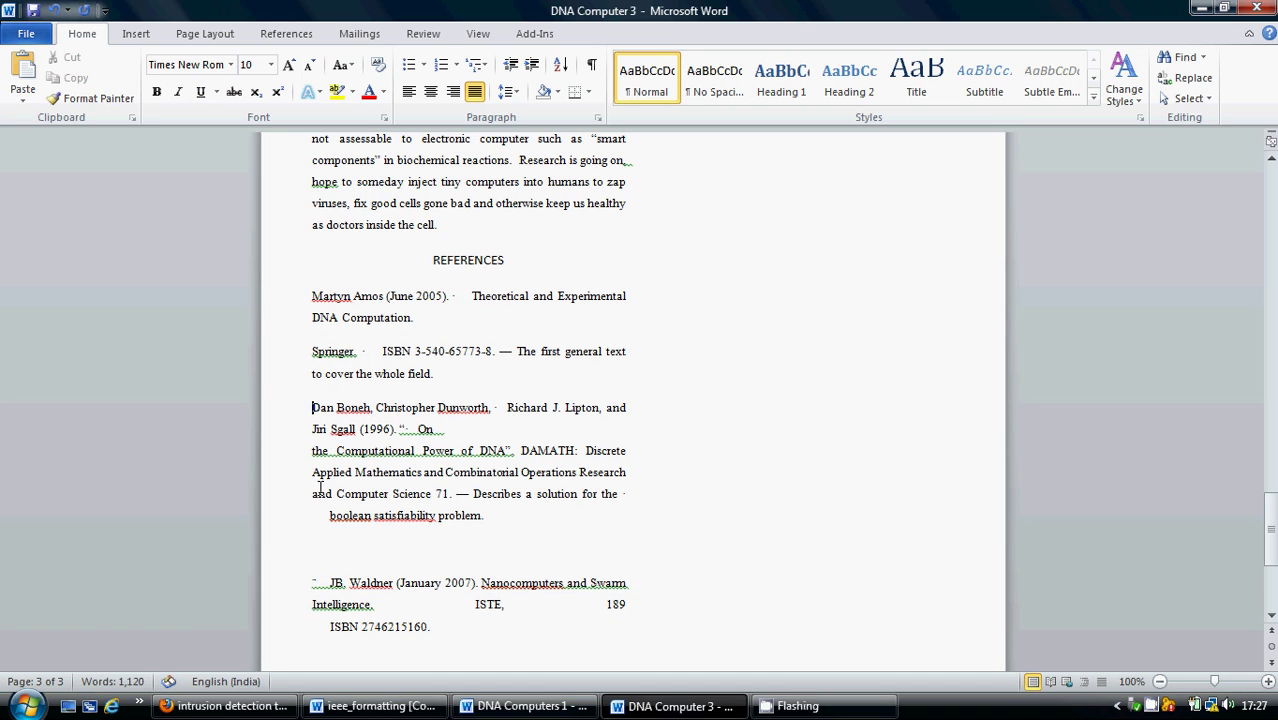
click(329, 583)
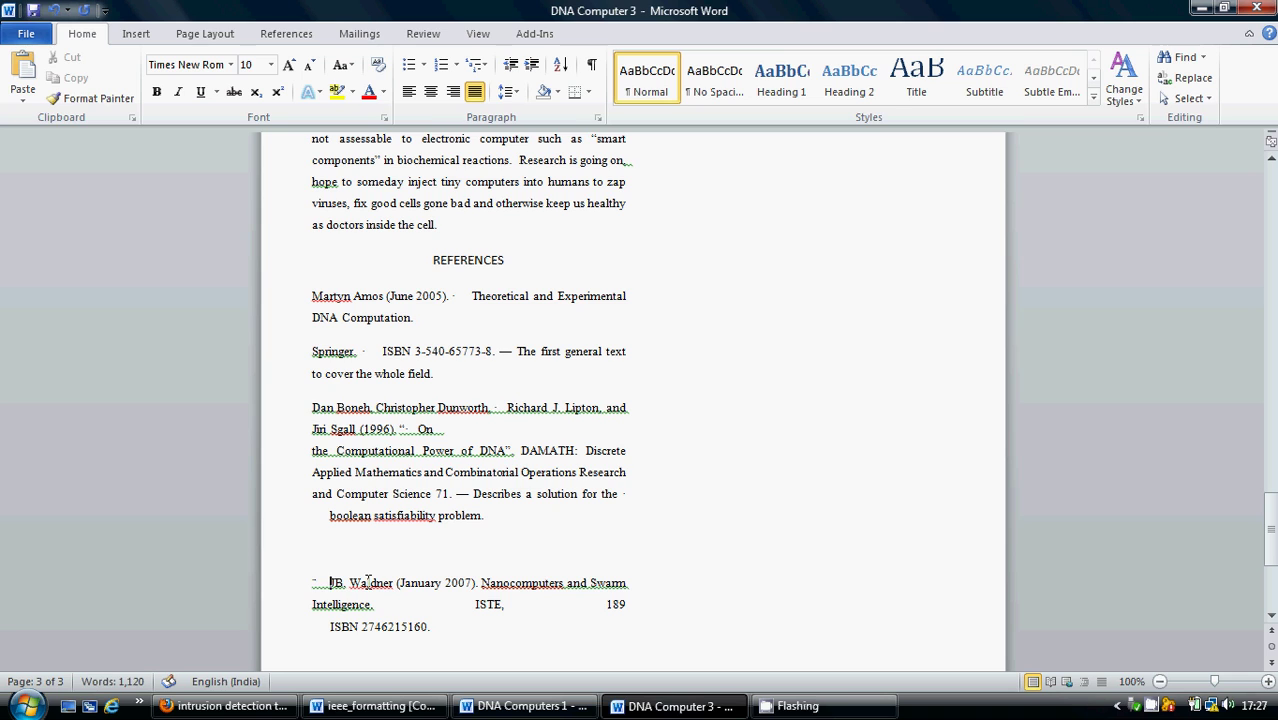
key(BackSpace)
key(BackSpace)
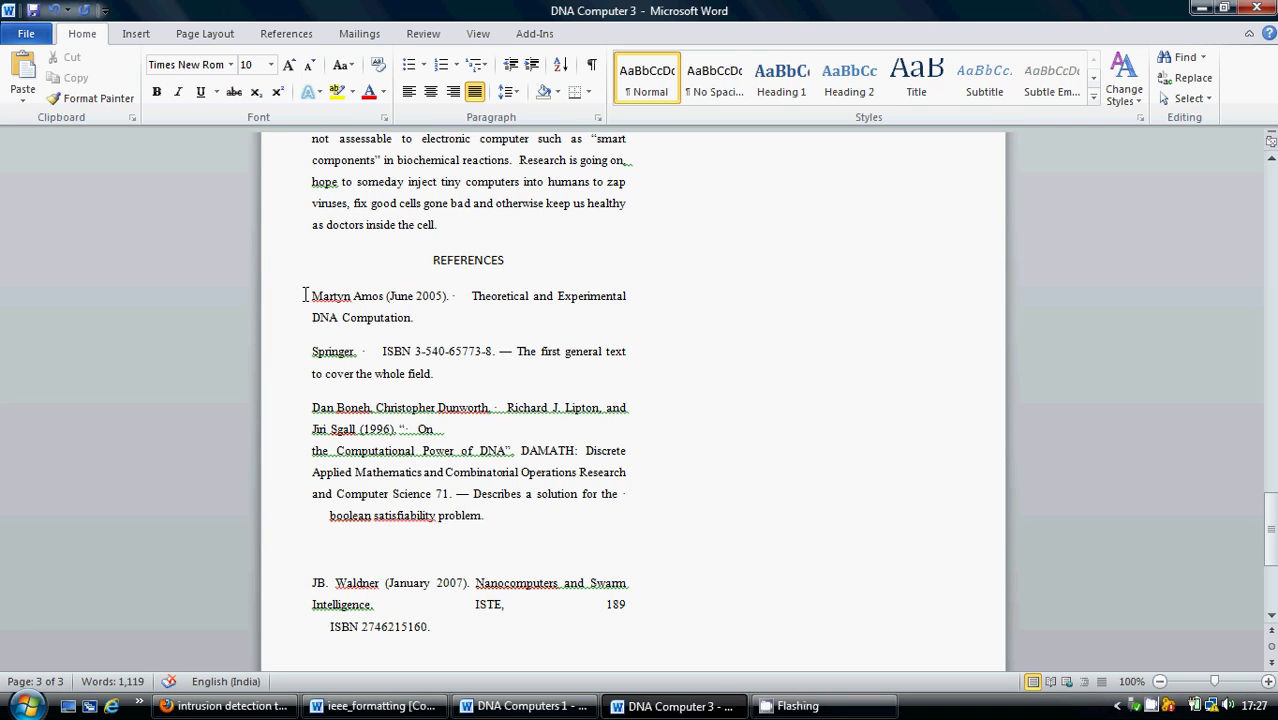
Number the reference entries in the [1], [2], [3] format and delete the blank line before the last entry
drag(304, 295, 640, 625)
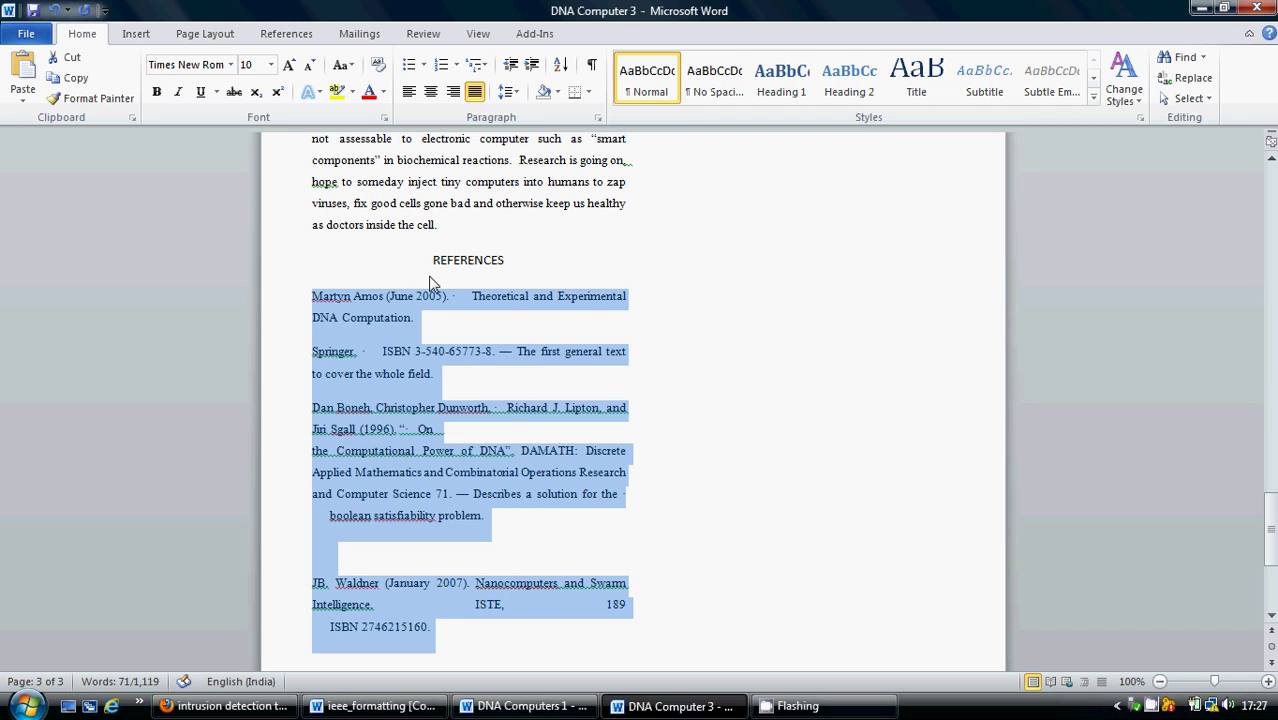
click(456, 64)
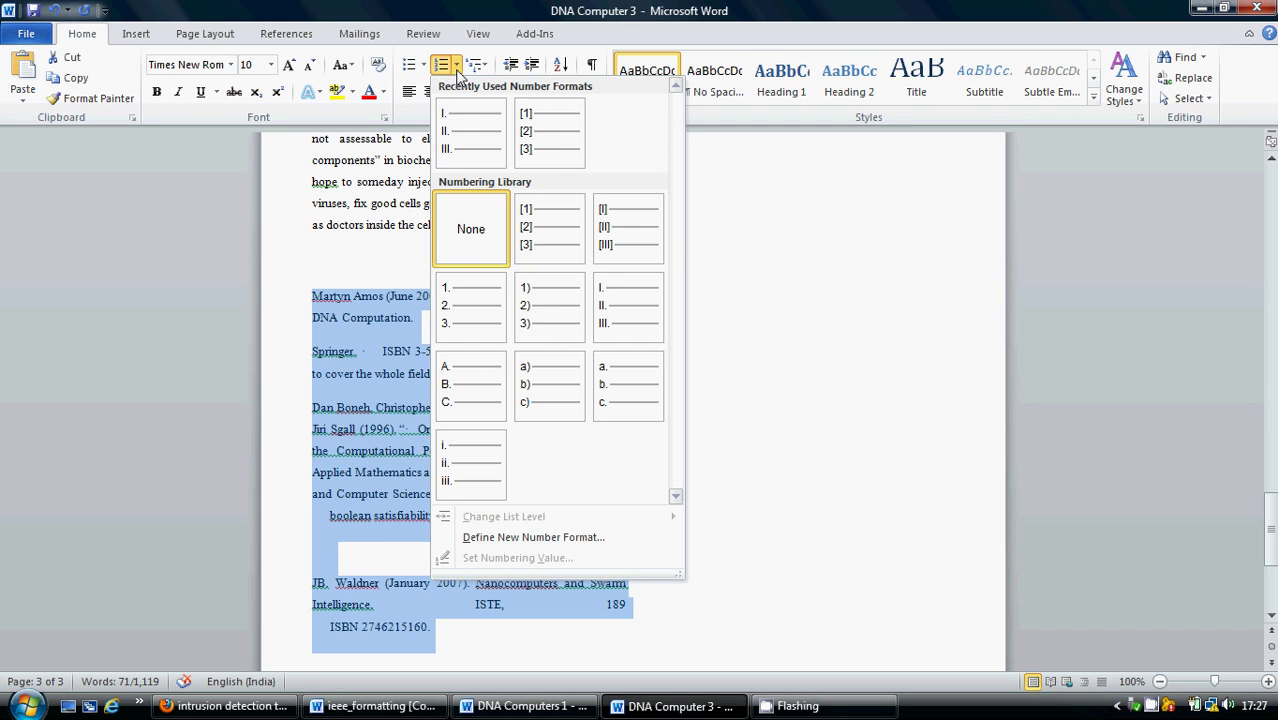
click(560, 155)
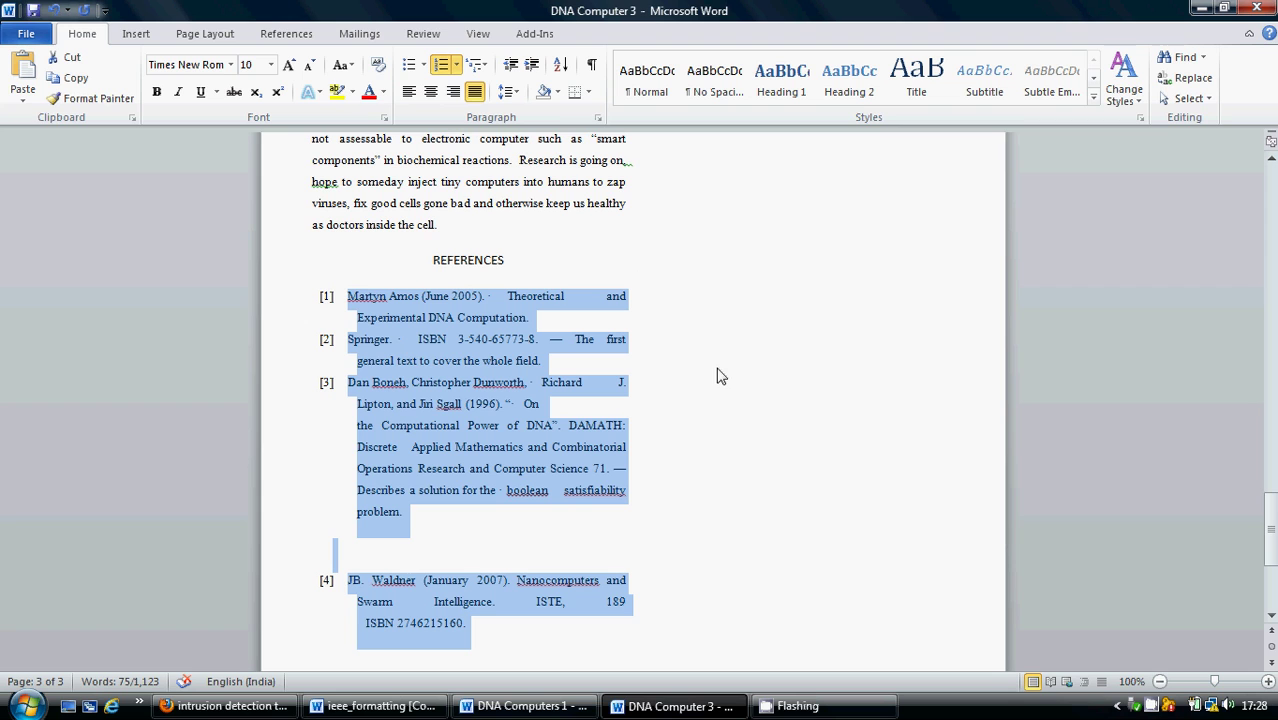
click(624, 443)
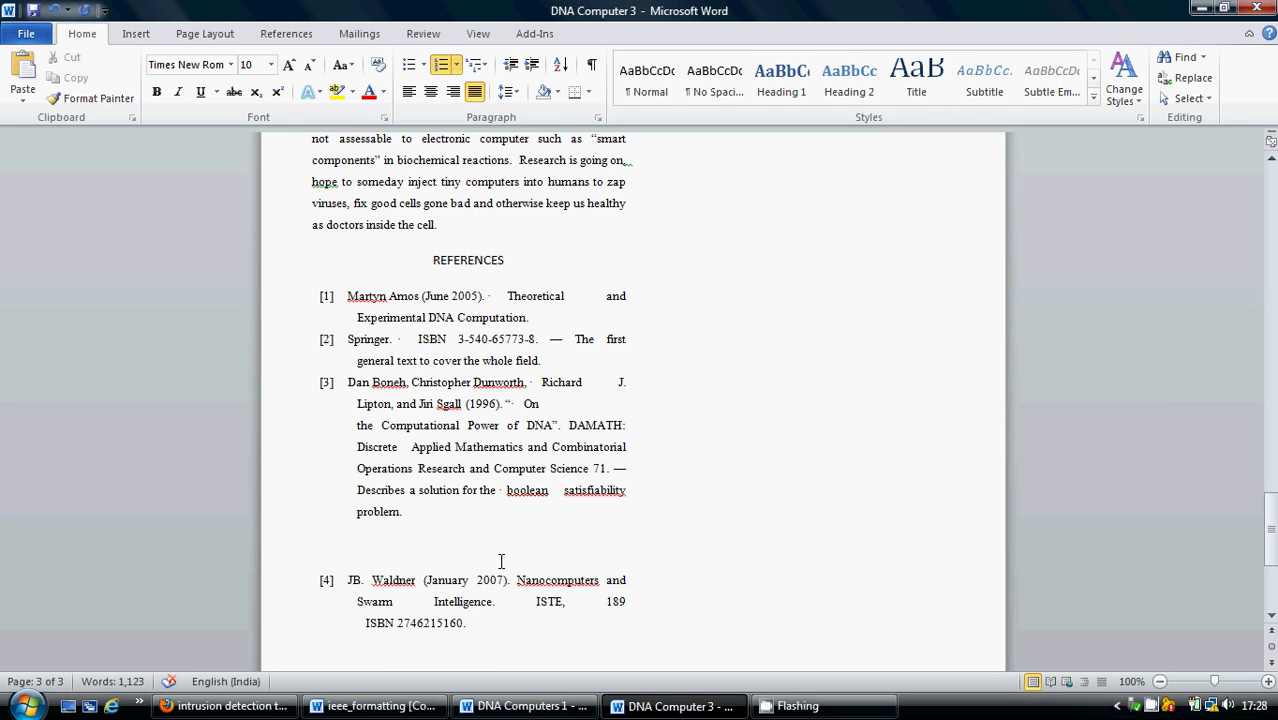
click(342, 538)
key(Delete)
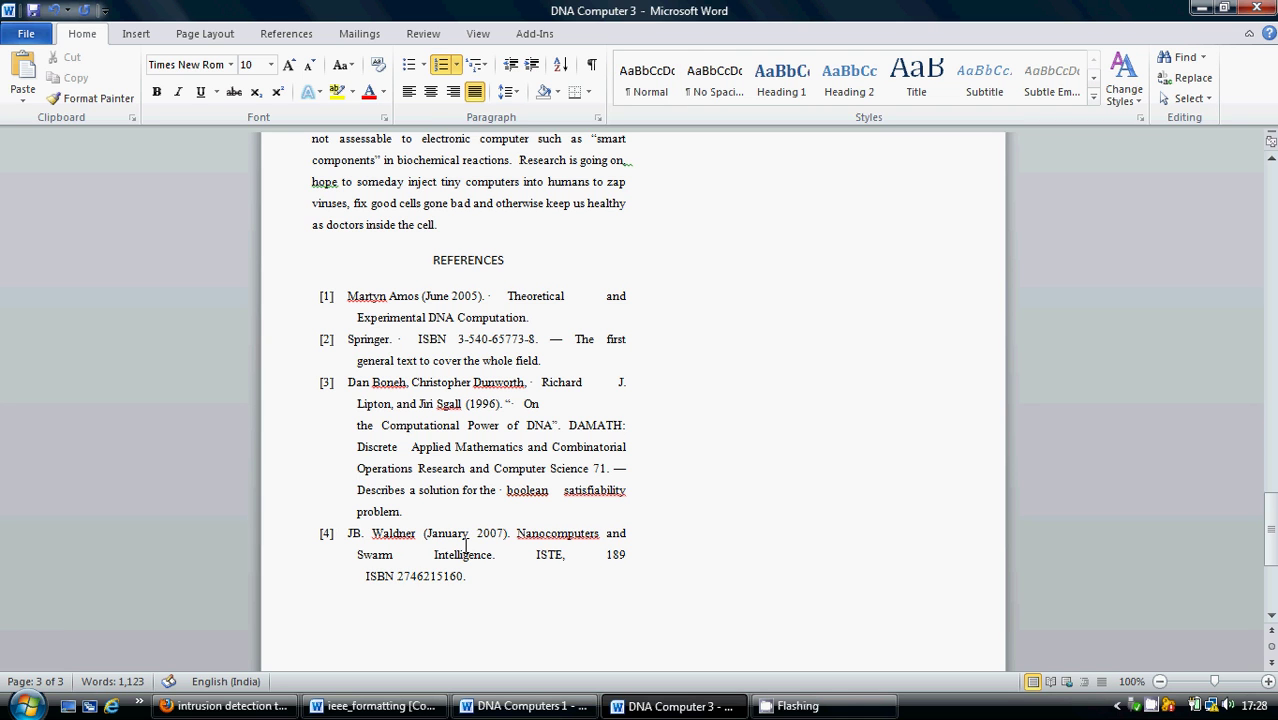
Number the "INTRODUCTION" heading on the first page with the Roman numeral format I., II., III
drag(1271, 541, 1258, 265)
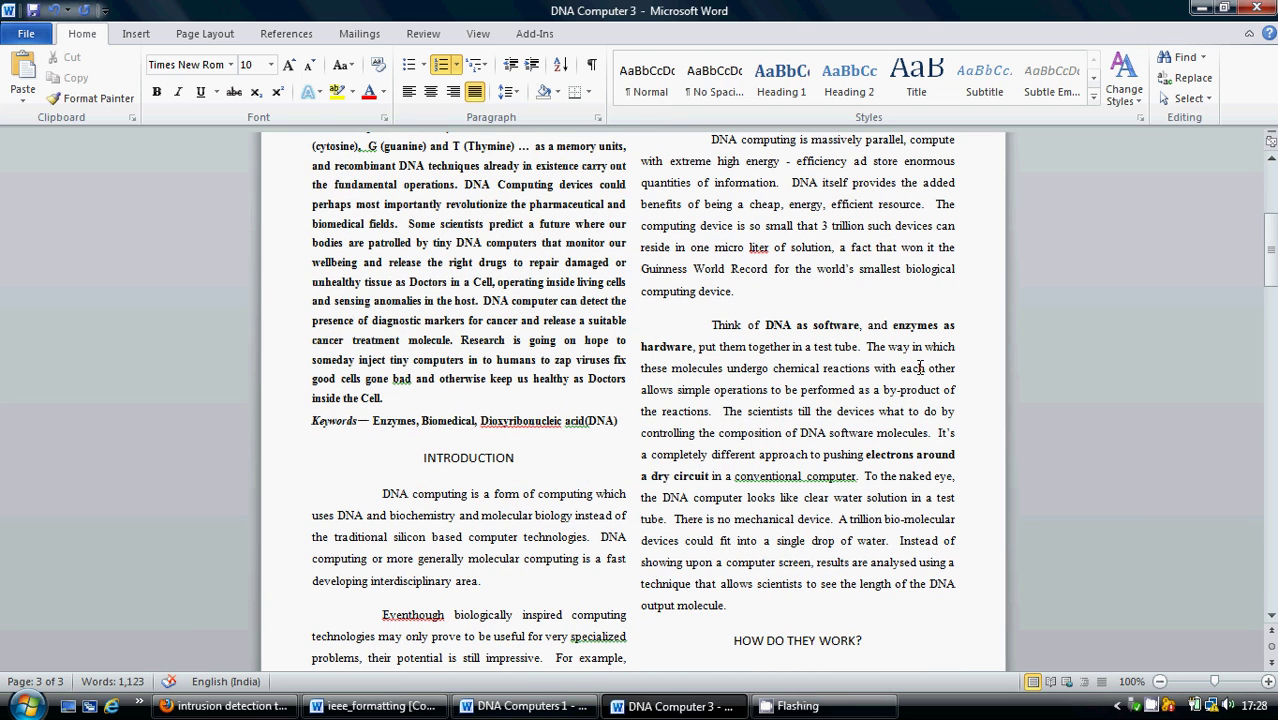
click(424, 461)
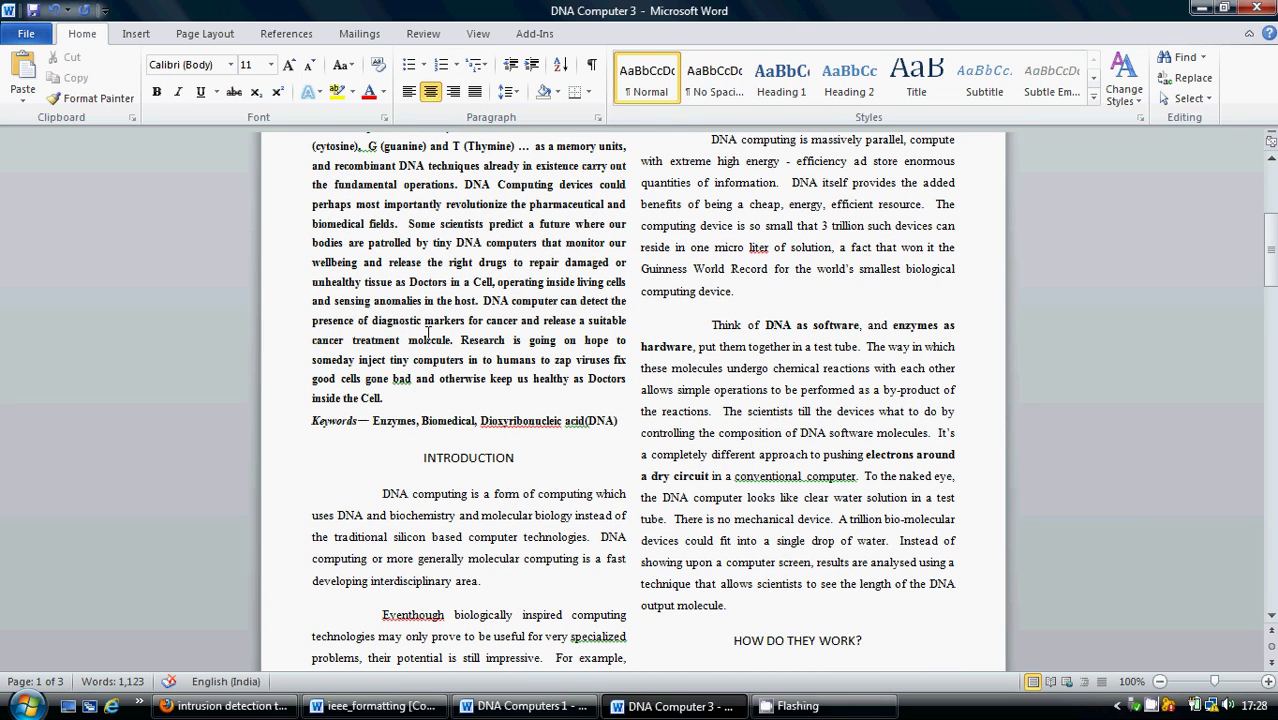
click(455, 66)
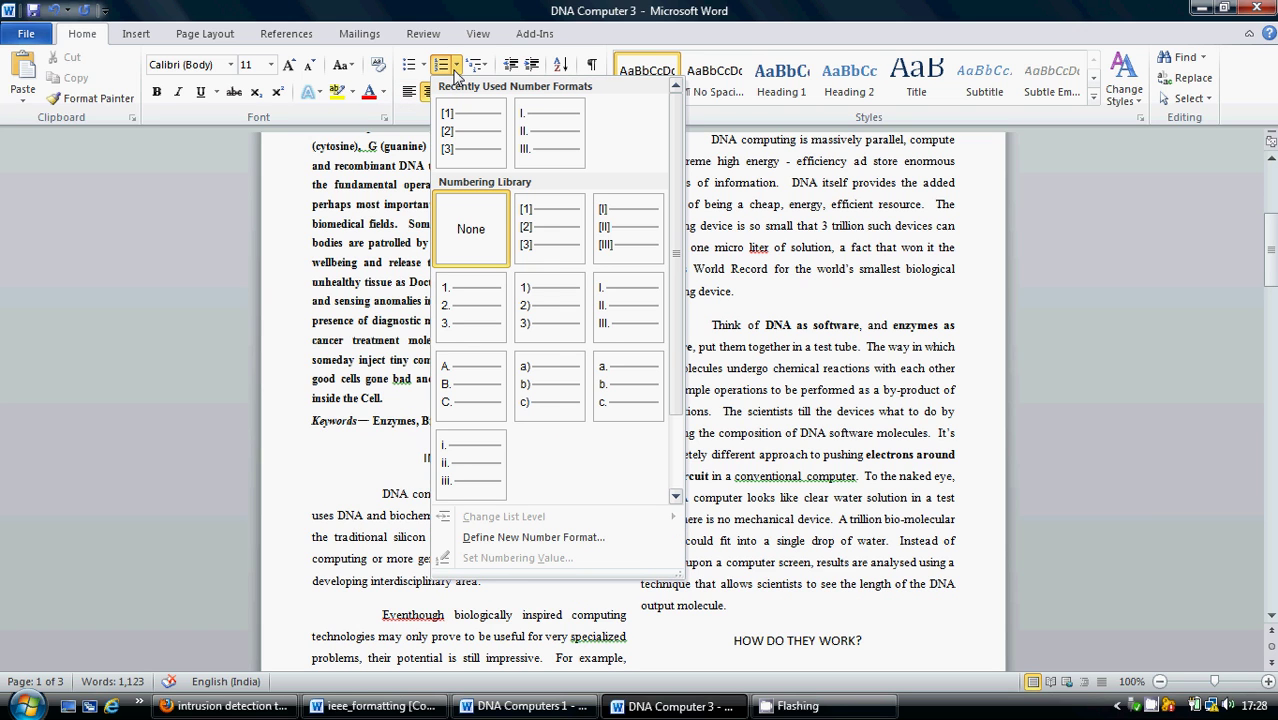
click(632, 318)
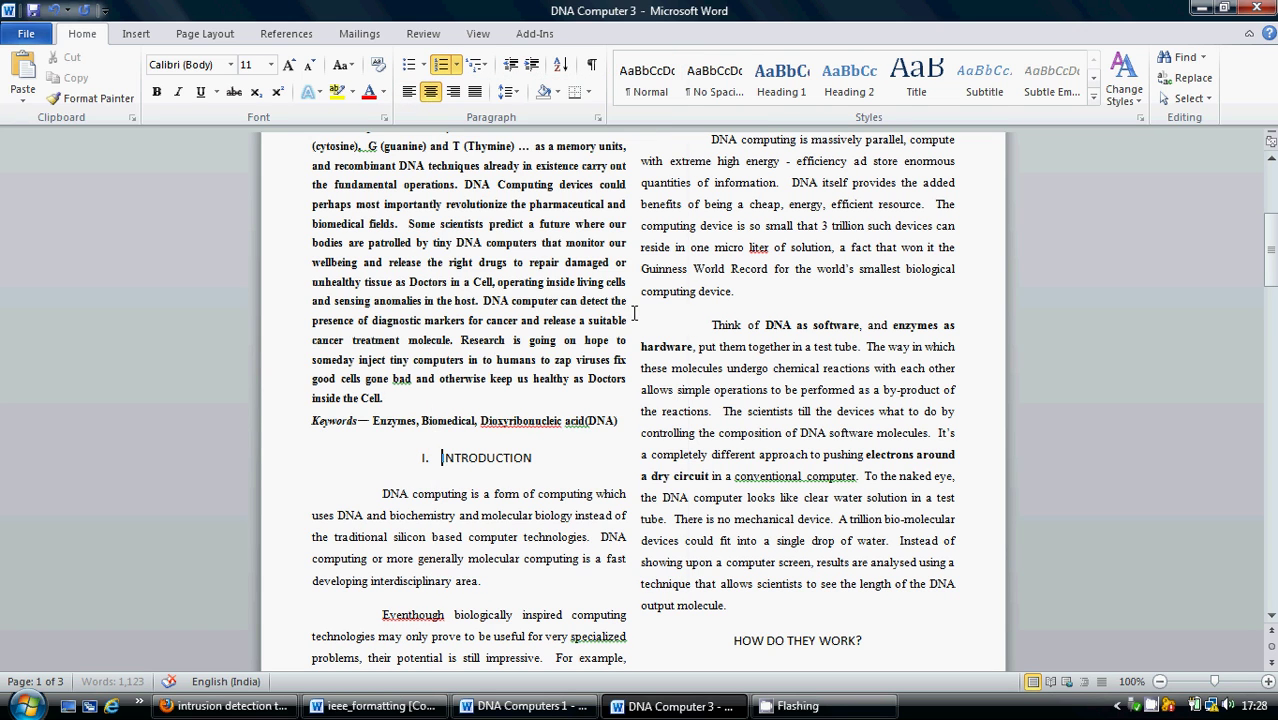
Apply the small caps font effect to the "INTRODUCTION" heading
drag(538, 460, 441, 461)
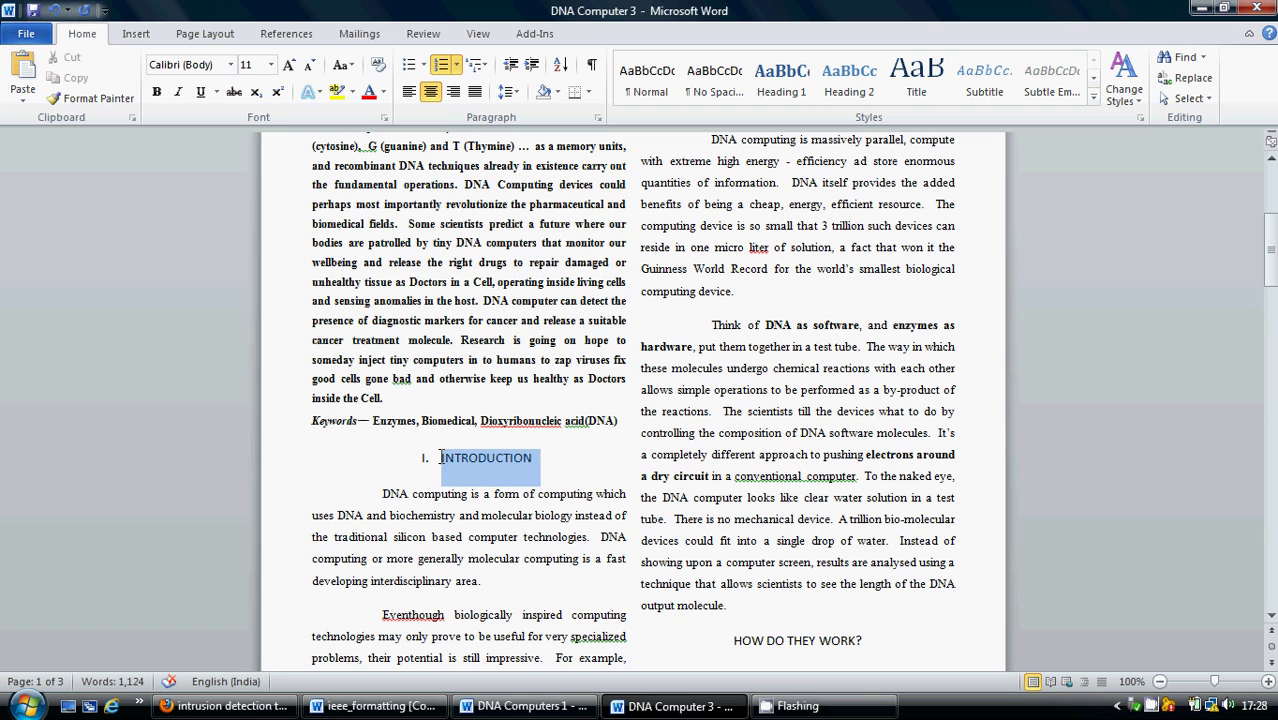
right_click(445, 465)
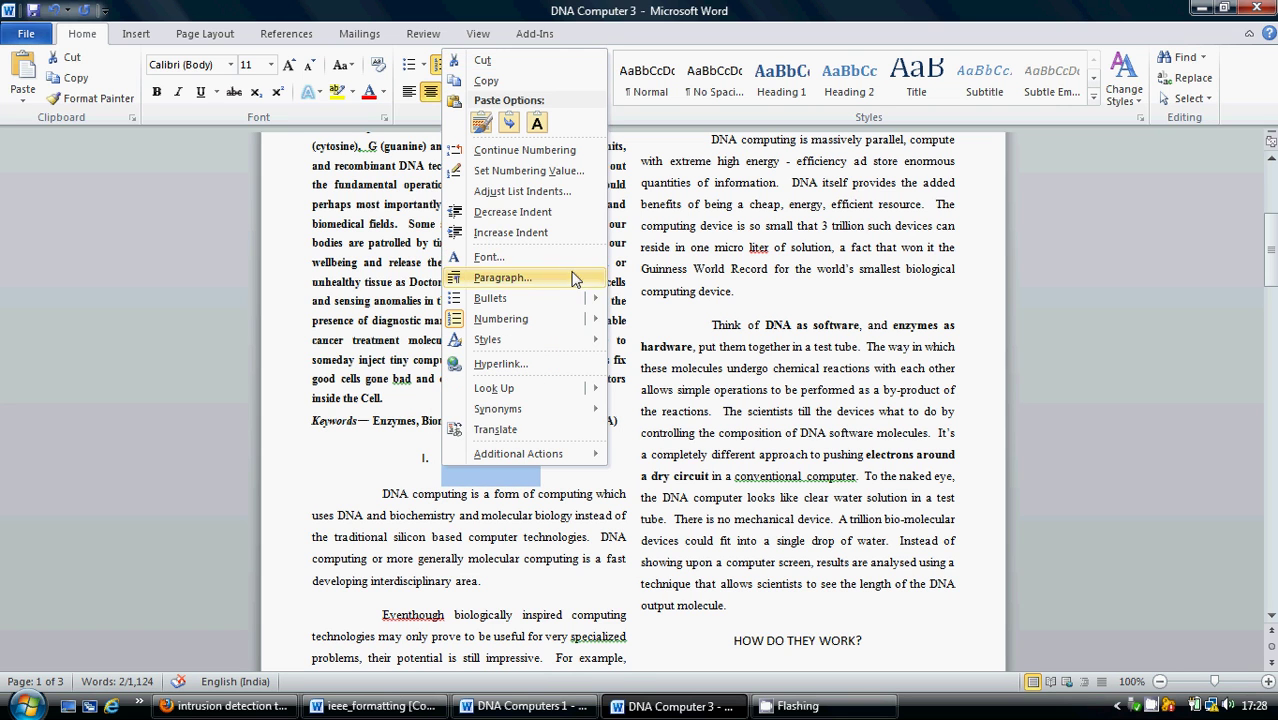
click(570, 258)
click(737, 373)
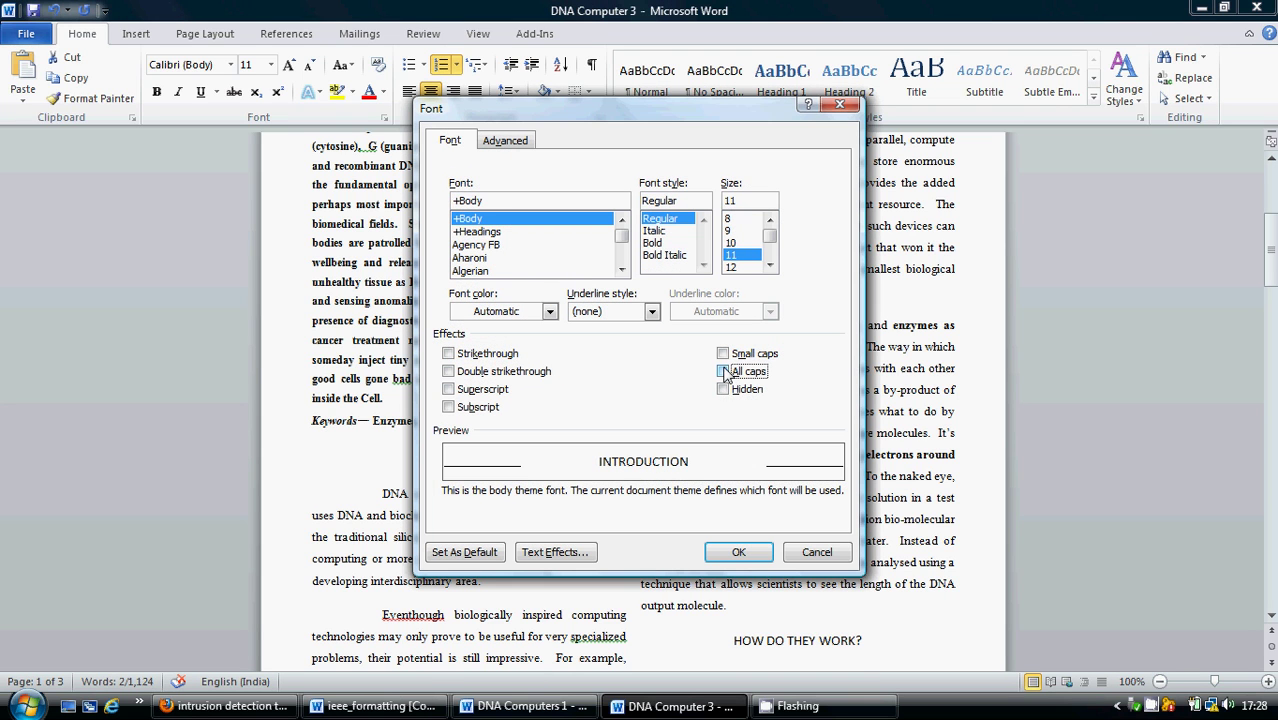
click(725, 357)
click(736, 551)
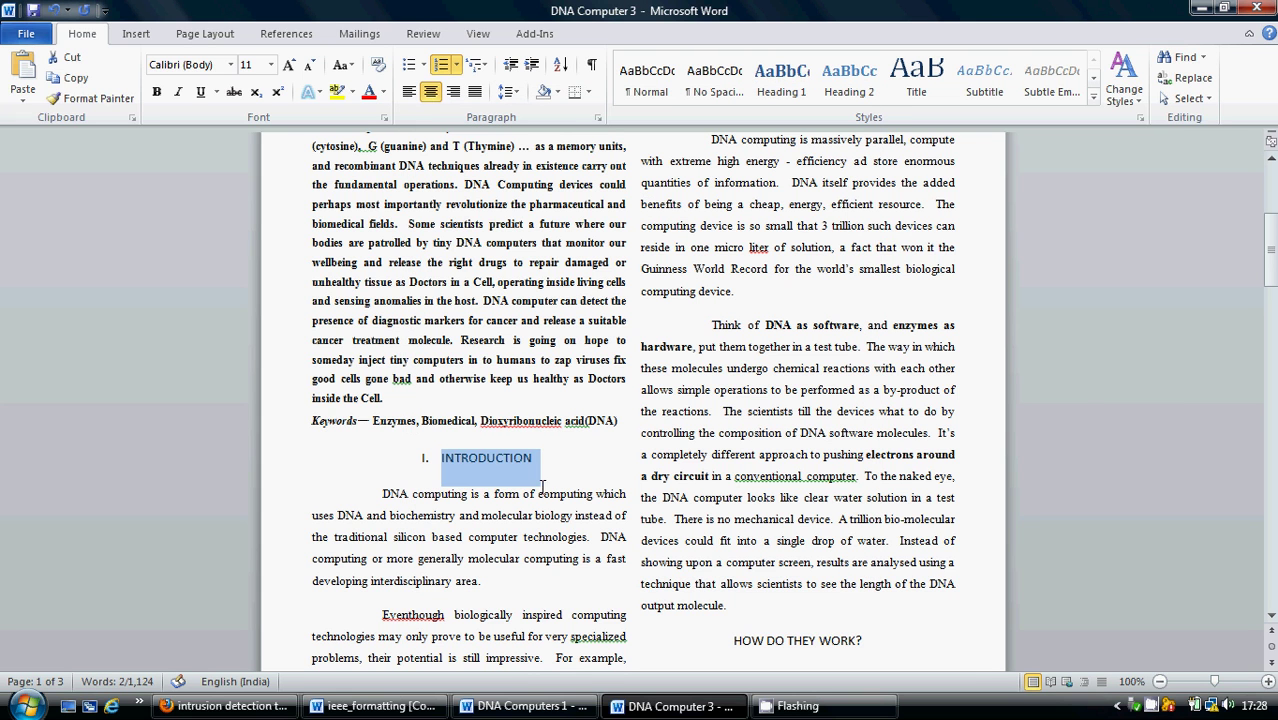
Copy the "INTRODUCTION" heading's formatting and numbering onto the "HOW DO THEY WORK?" heading with Format Painter
click(541, 458)
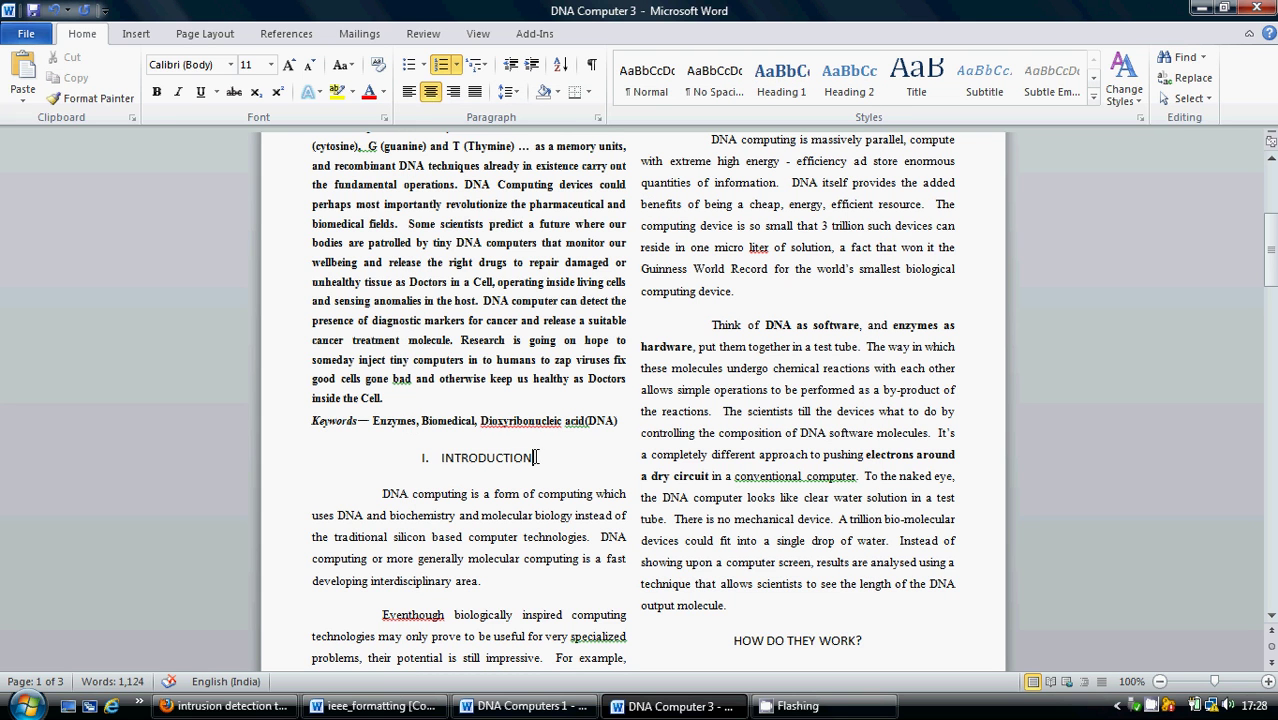
drag(537, 457, 437, 458)
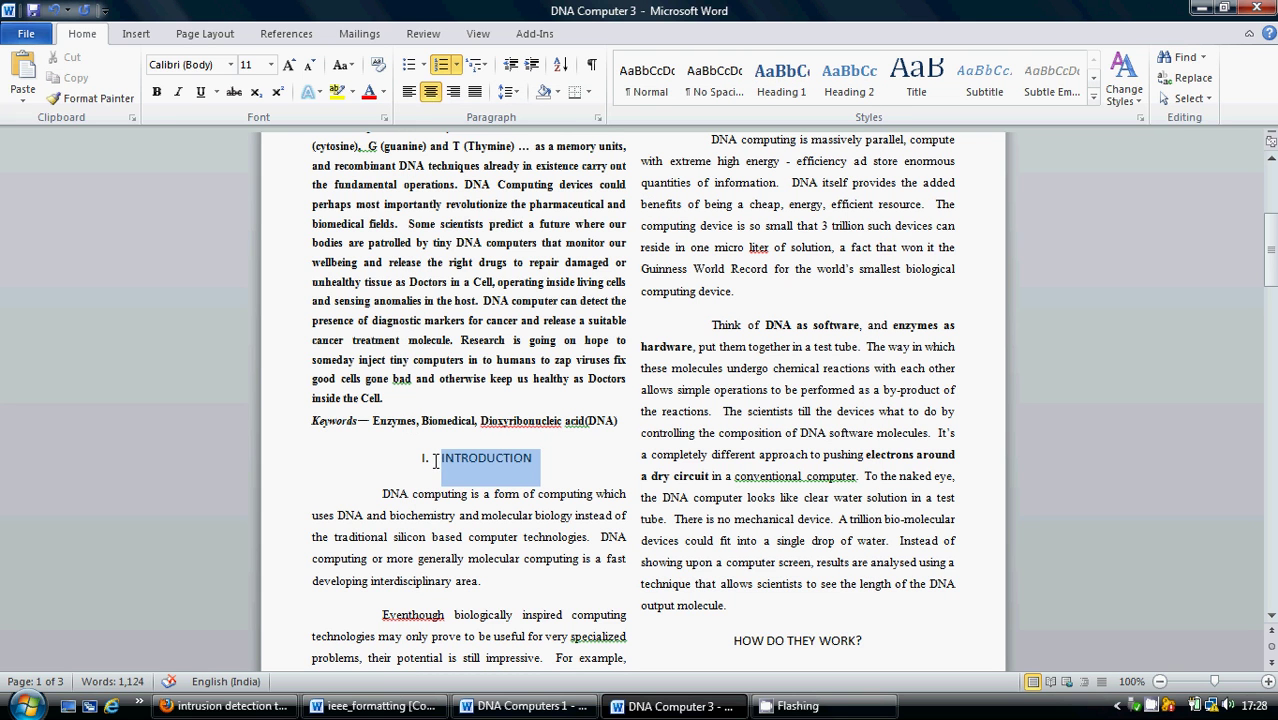
click(124, 103)
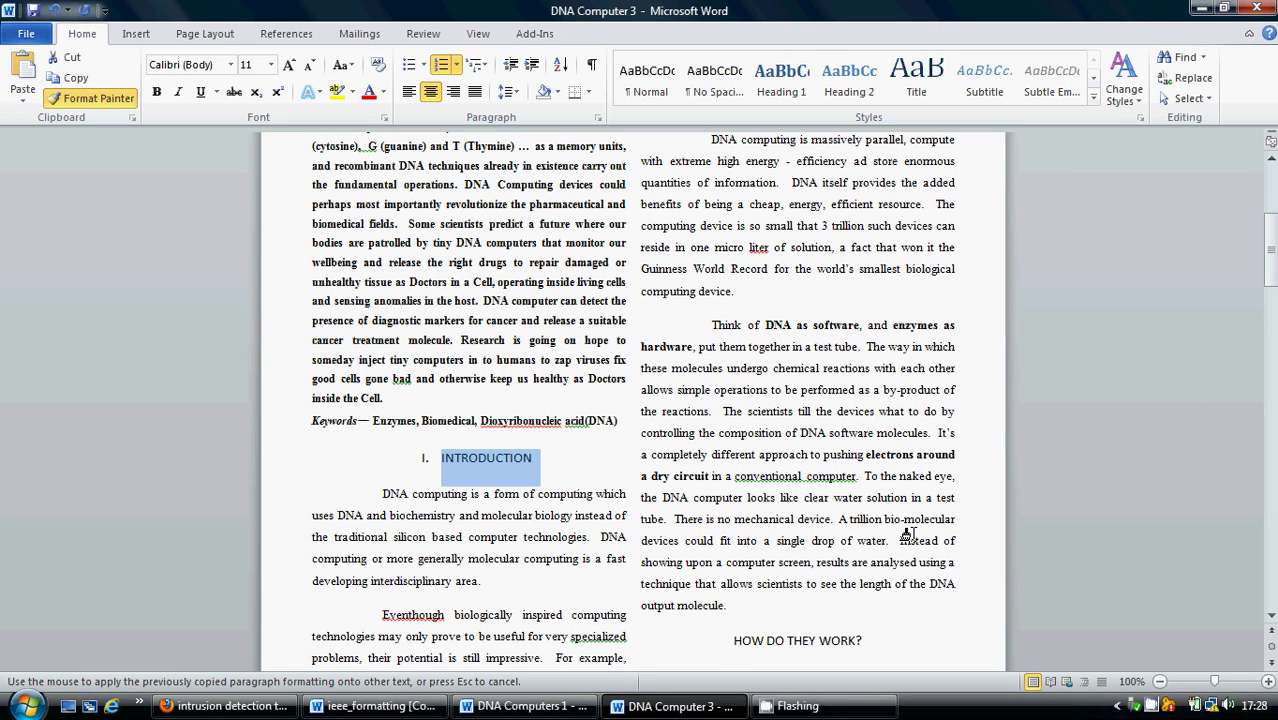
drag(722, 640, 884, 646)
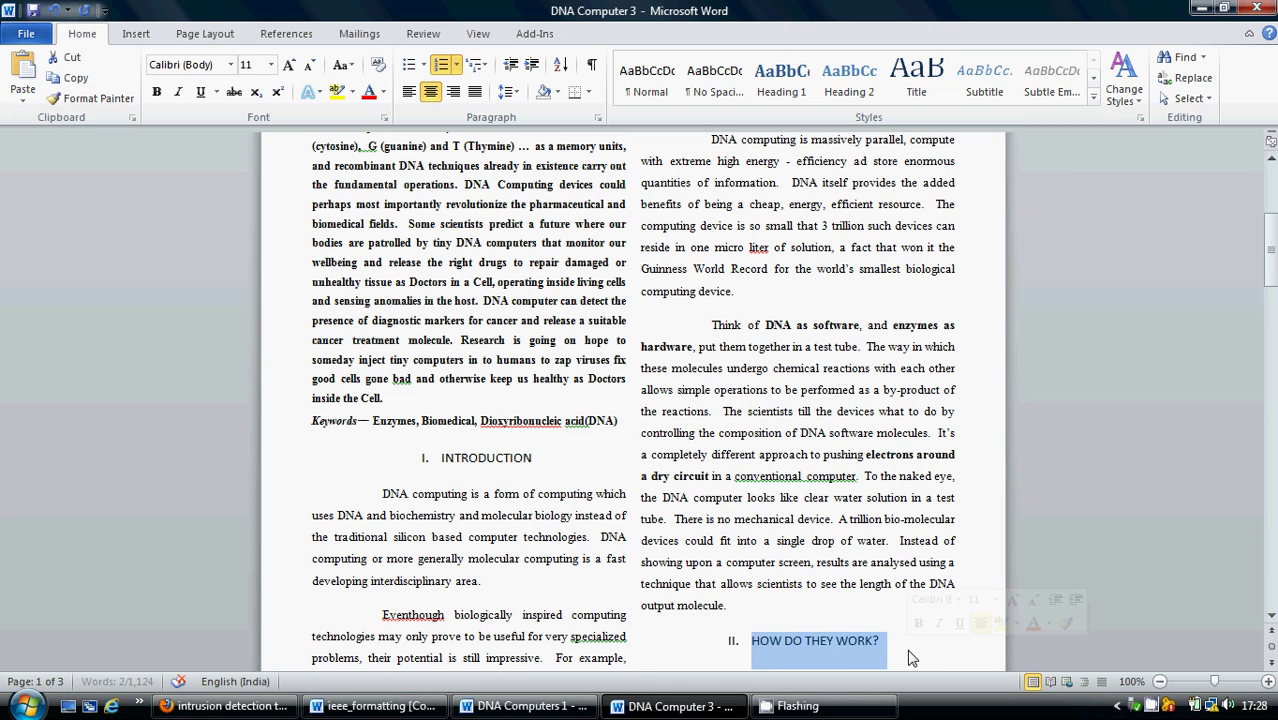
Copy the "HOW DO THEY WORK?" heading's formatting and numbering onto the "MOLECULES IN DNA COMPUTING DEVICE" heading with Format Painter
click(906, 652)
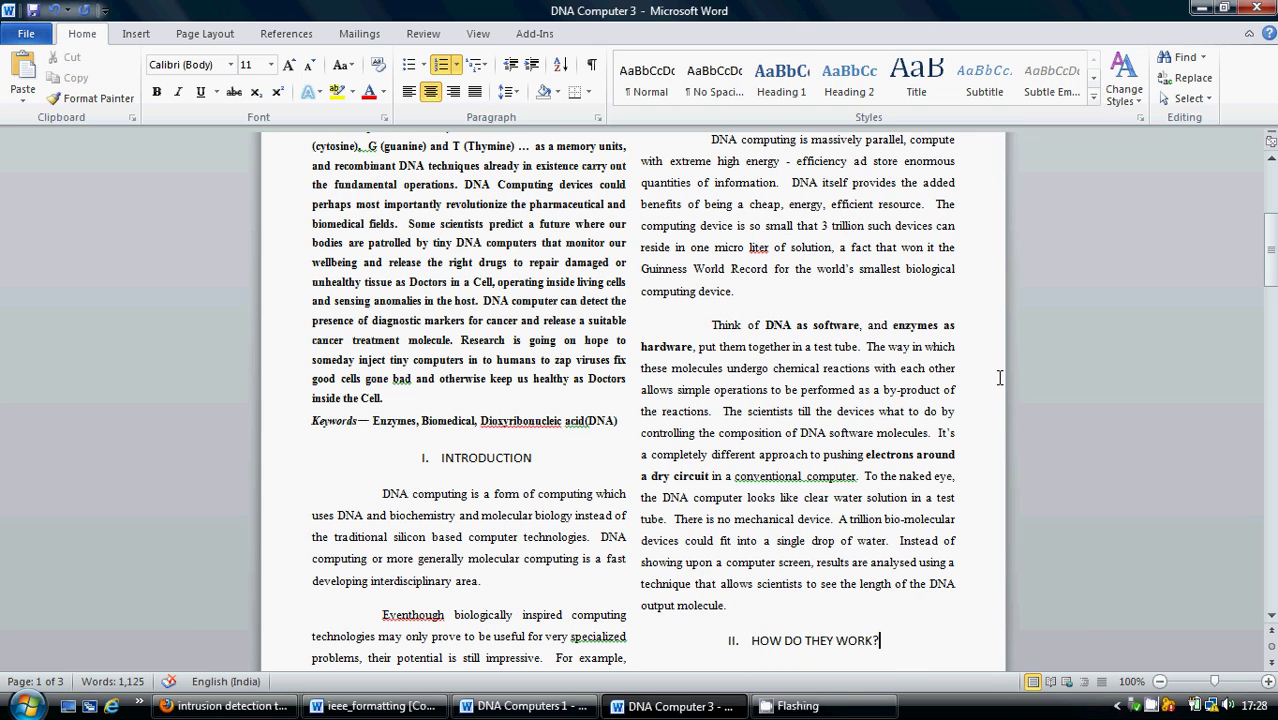
click(90, 98)
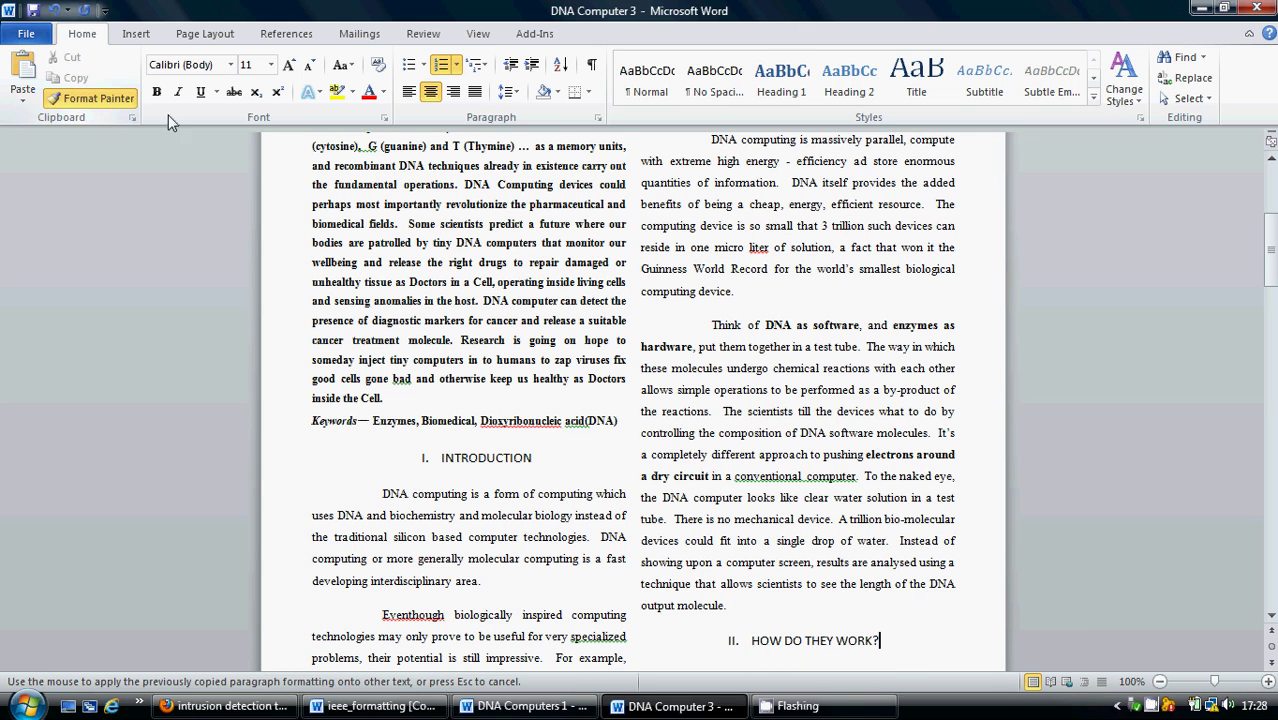
drag(1270, 262, 1270, 426)
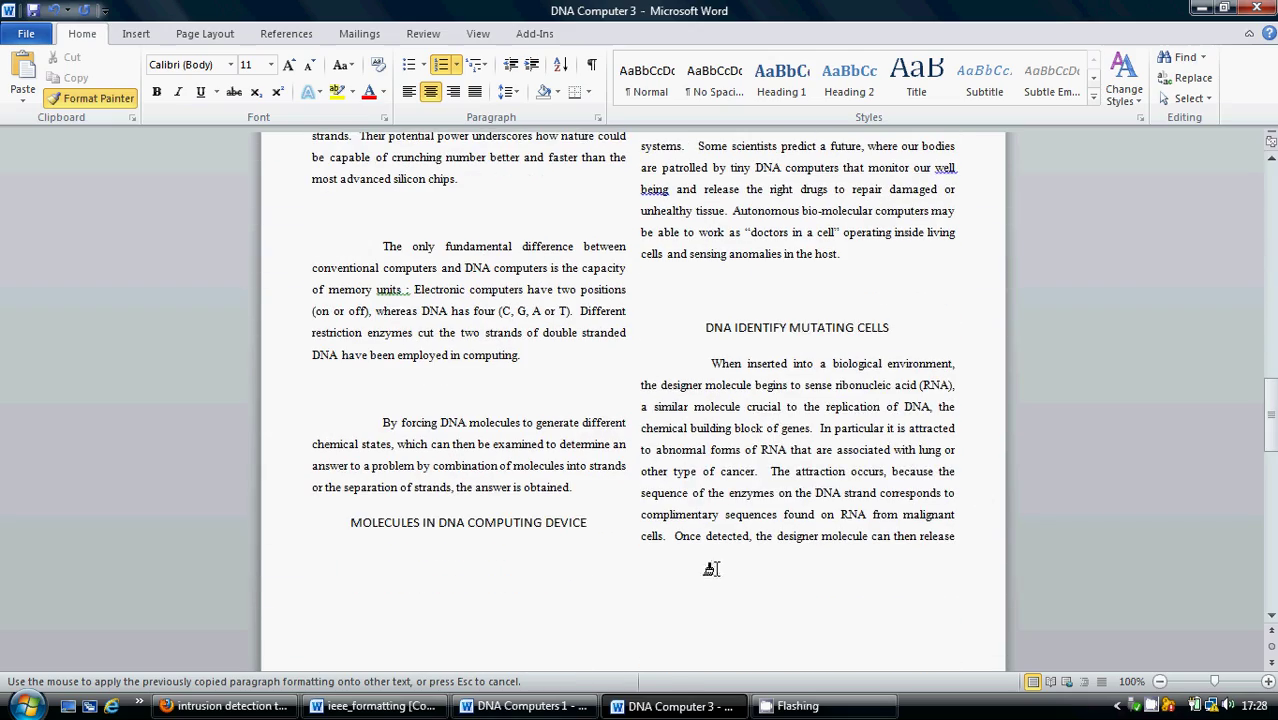
click(340, 527)
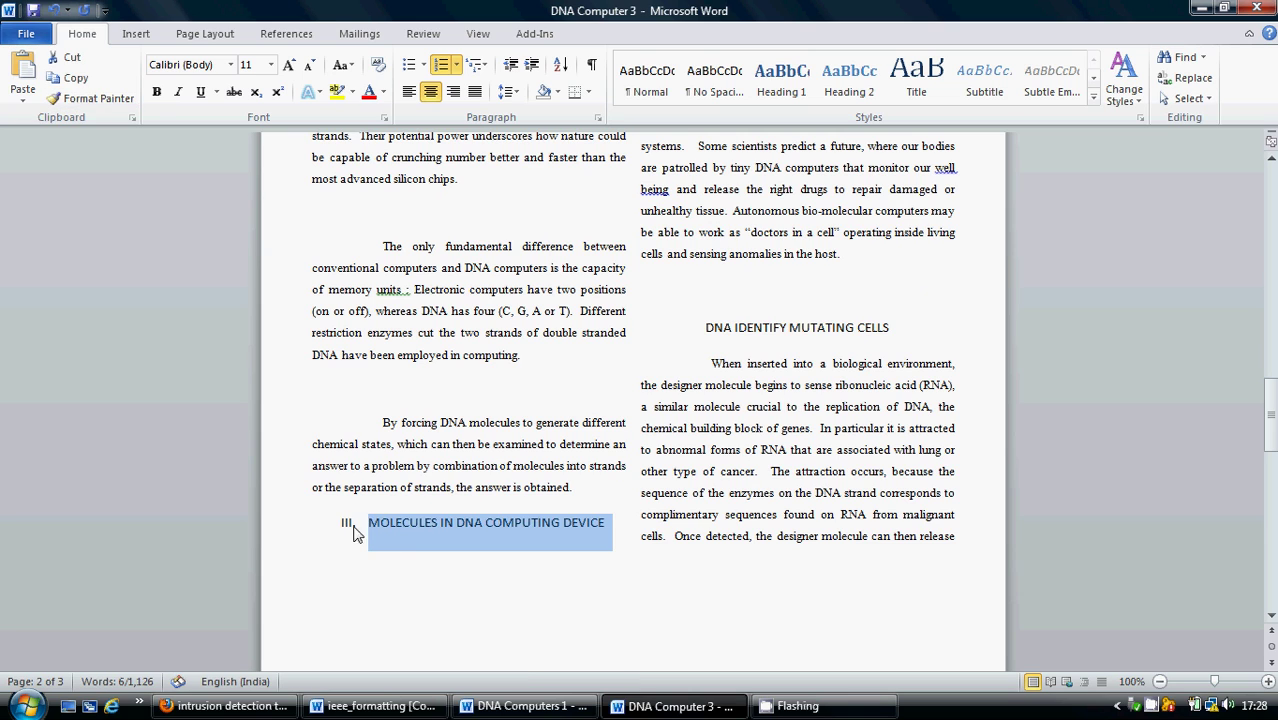
click(1010, 428)
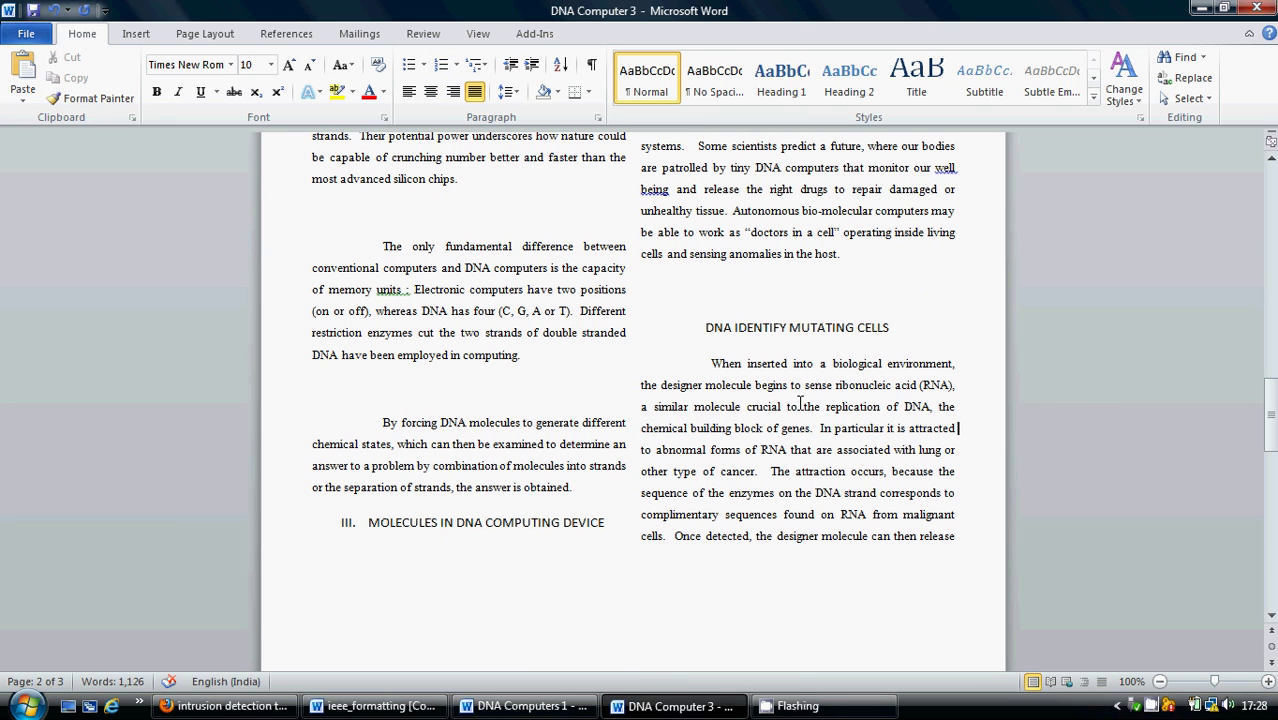
Apply the "MOLECULES IN DNA COMPUTING DEVICE" heading's formatting and numbering to the "DOCTORS IN A CELL" heading with Format Painter
click(483, 522)
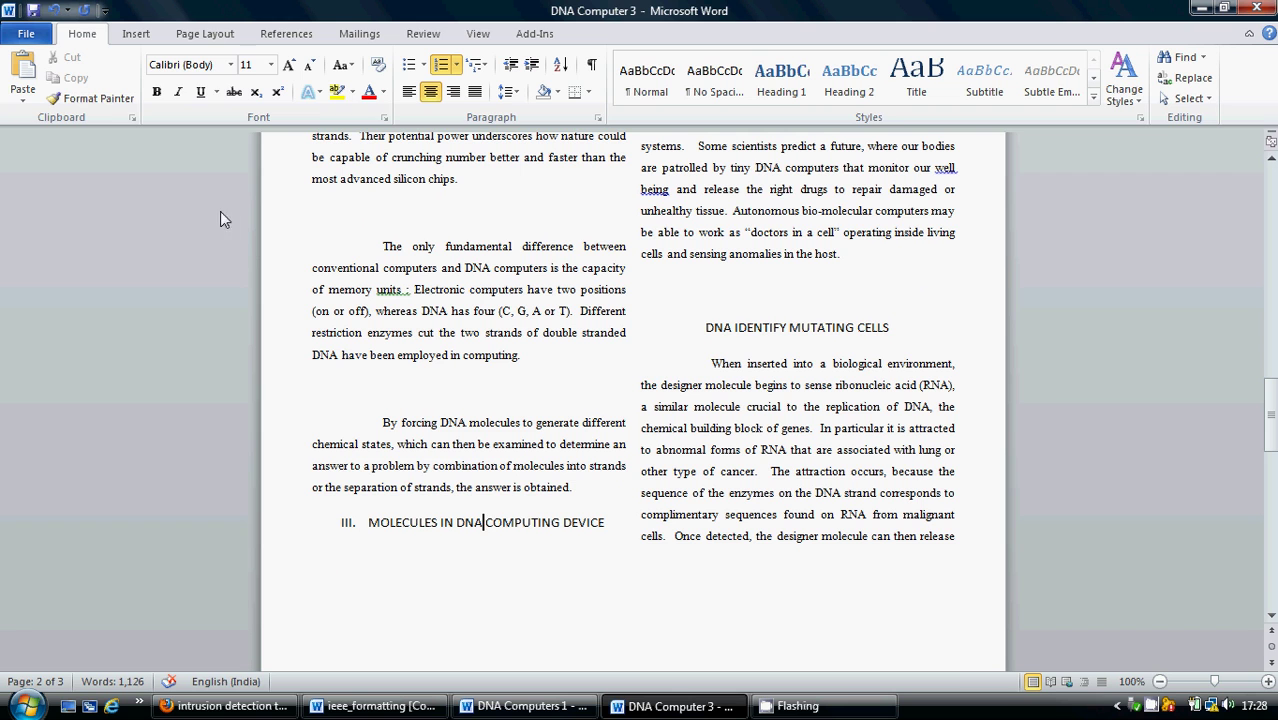
click(103, 100)
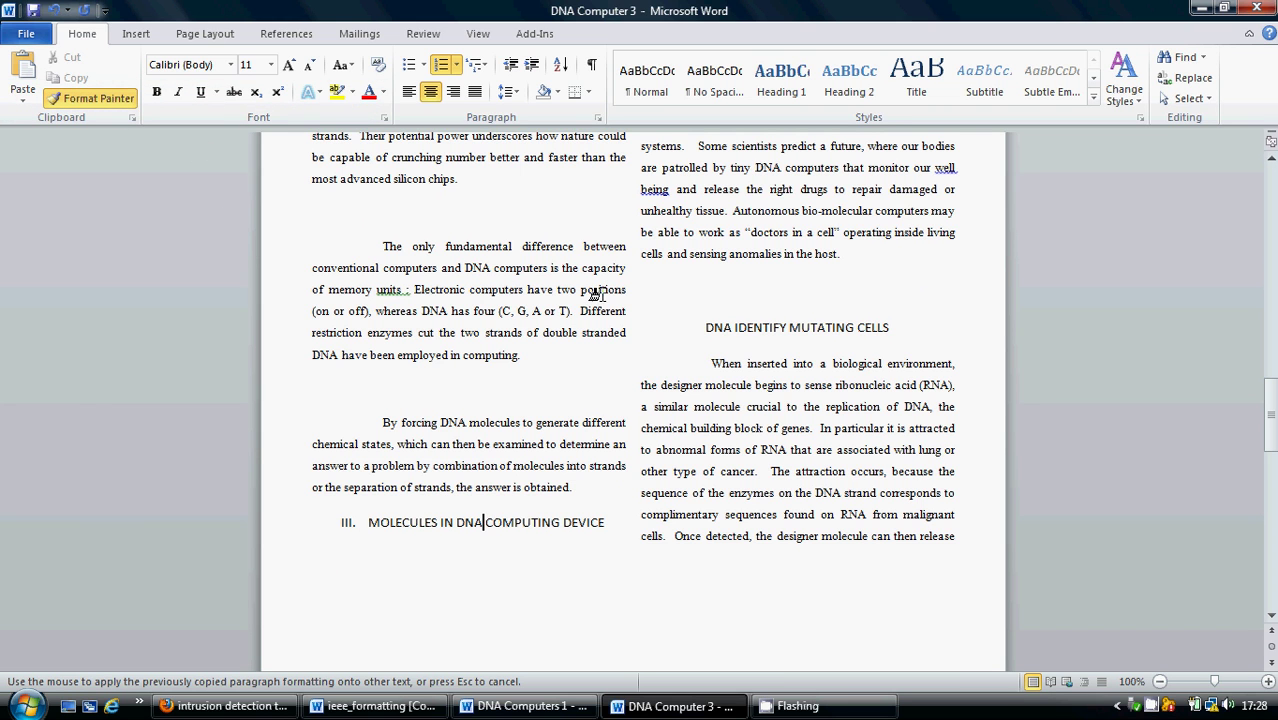
drag(1270, 425, 1268, 370)
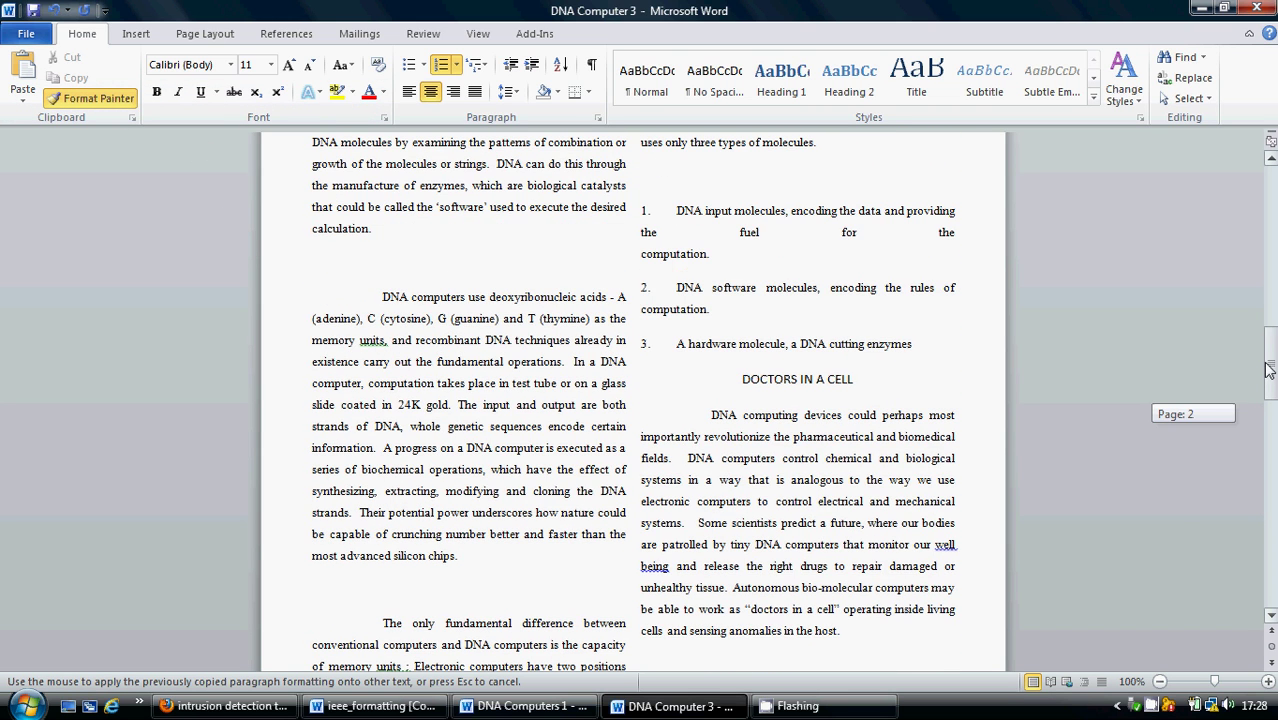
click(737, 378)
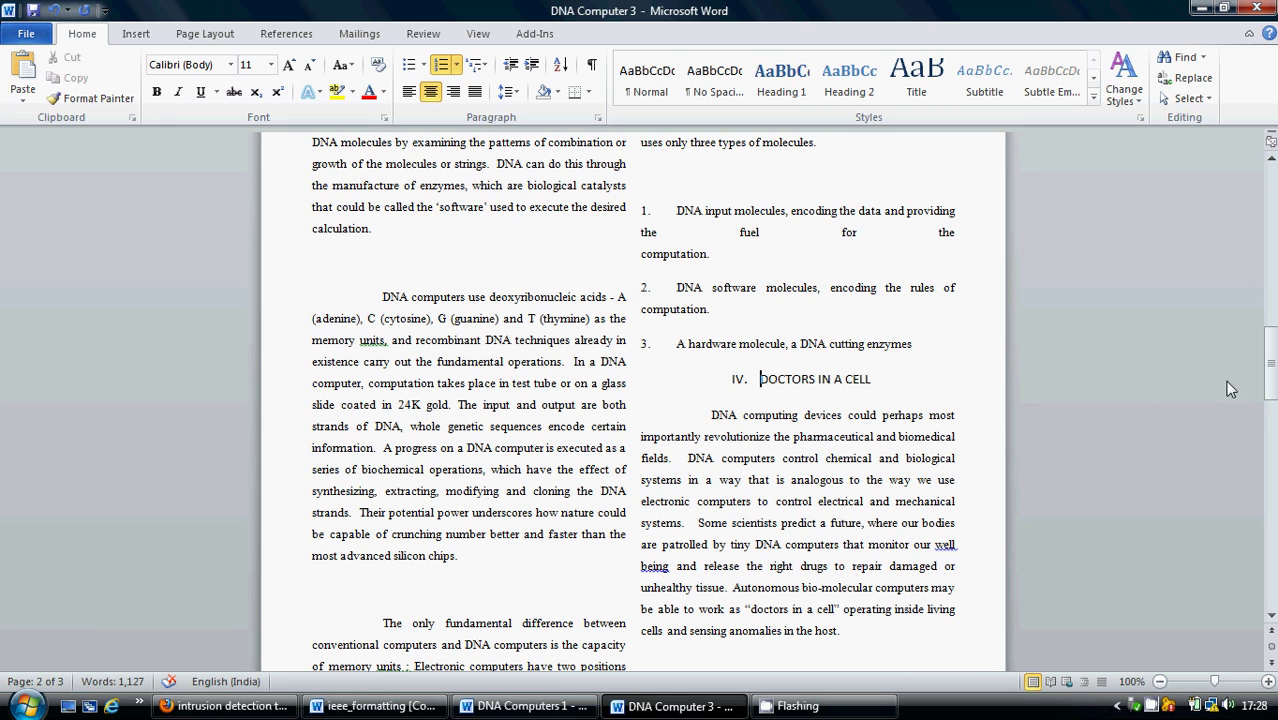
Copy the "DOCTORS IN A CELL" heading's formatting and numbering onto the "DNA IDENTIFY MUTATING CELLS" heading with Format Painter
drag(1270, 385, 1270, 416)
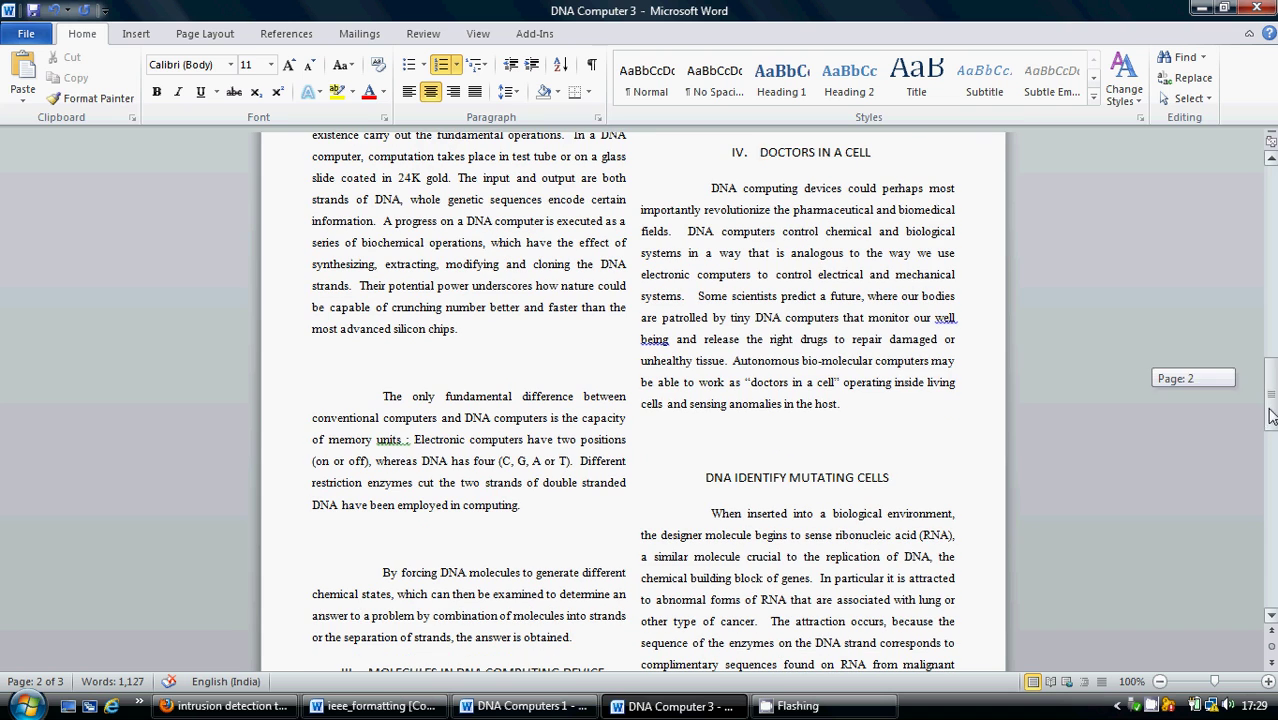
click(92, 98)
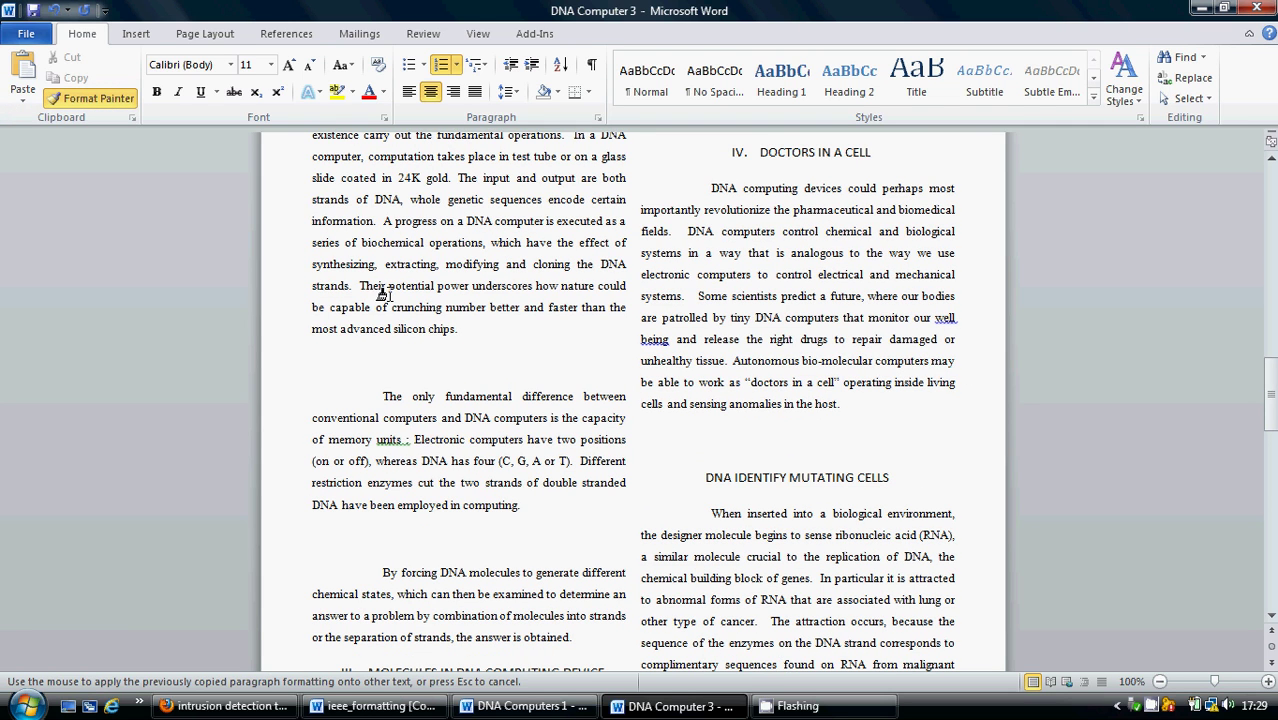
click(696, 480)
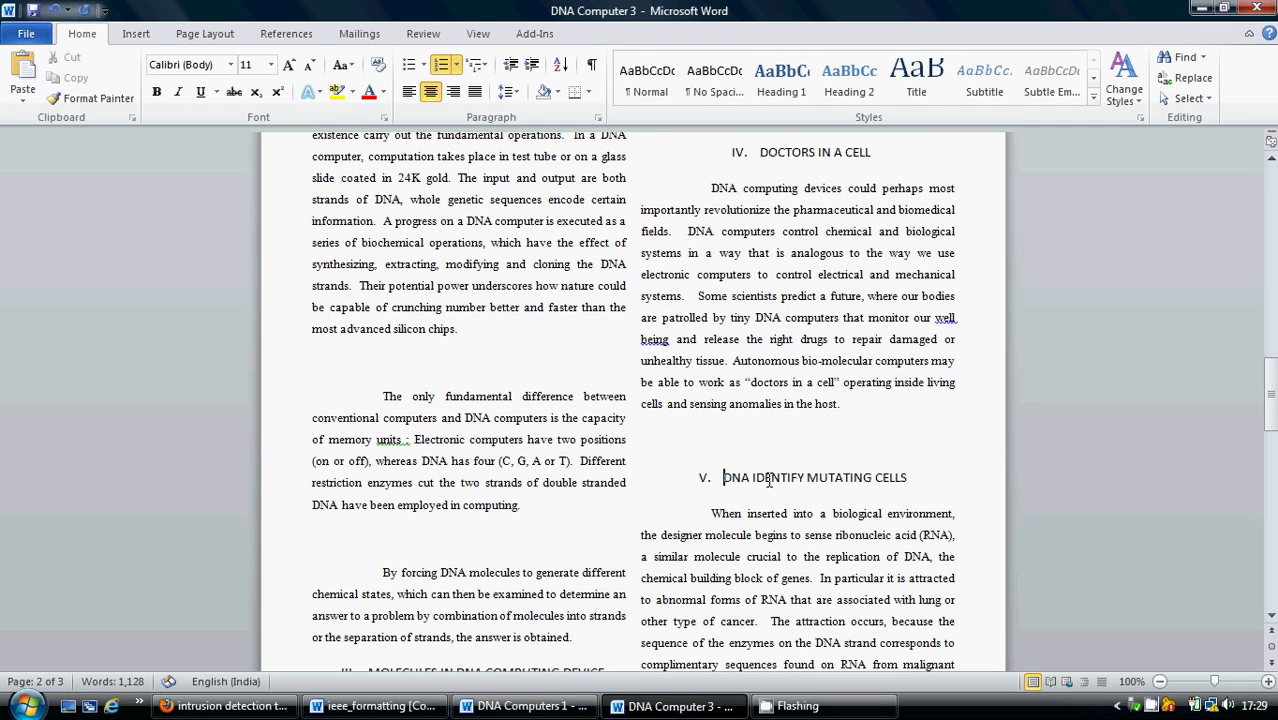
Copy the "DNA IDENTIFY MUTATING CELLS" heading's formatting and numbering onto the "CONCLUSION" heading on the last page with Format Painter
drag(1270, 400, 1262, 512)
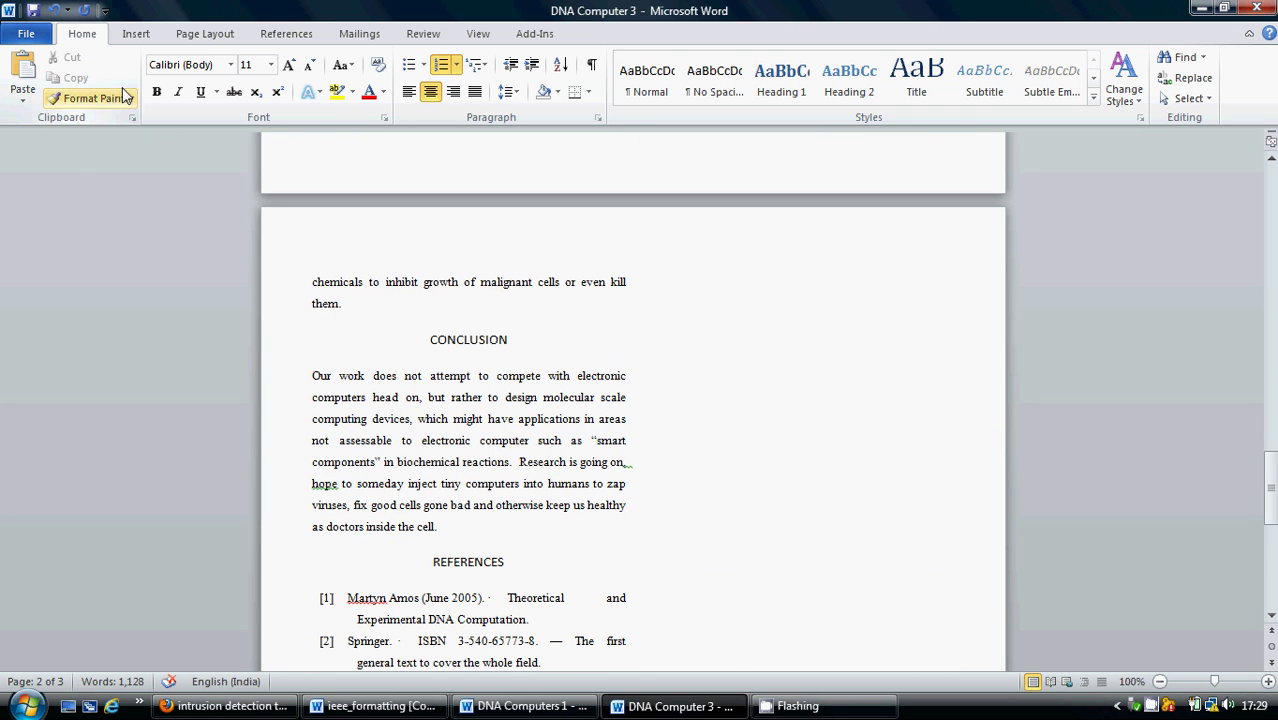
click(92, 98)
click(419, 341)
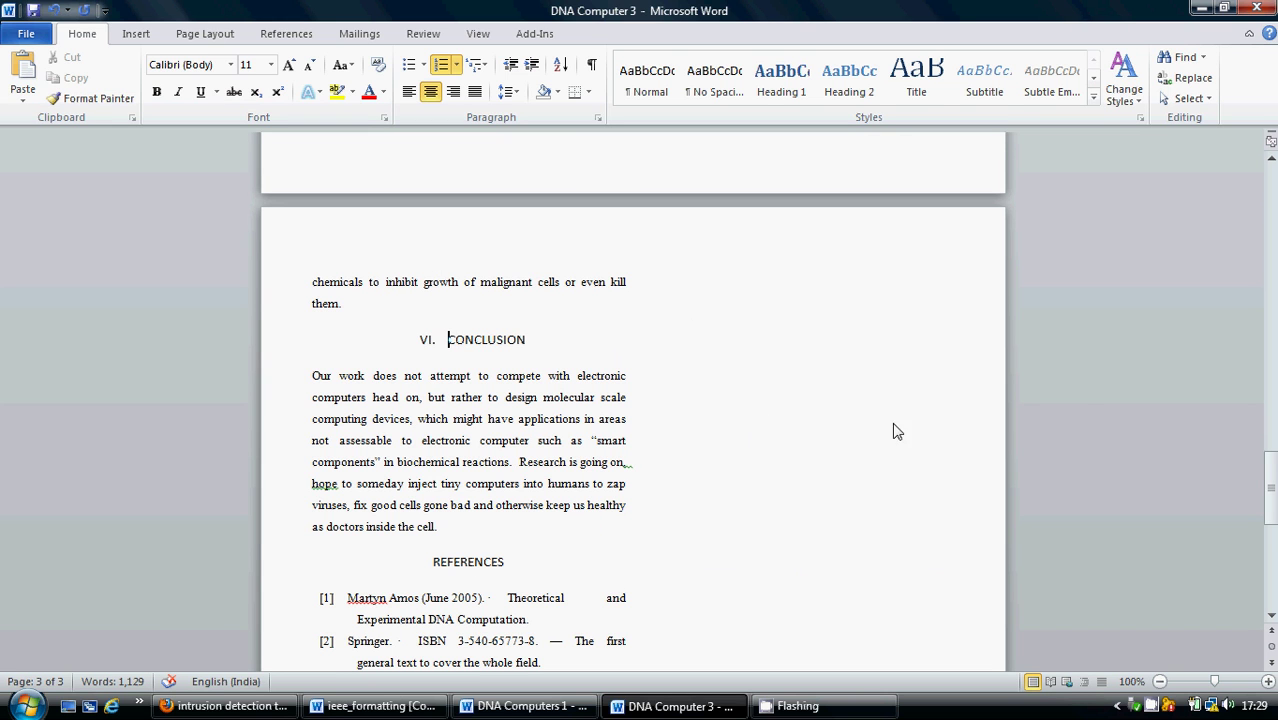
Check the reference font size in the ieee_formatting template and reduce all reference entries in DNA Computer 3 to 8 pt
drag(1269, 480, 1258, 525)
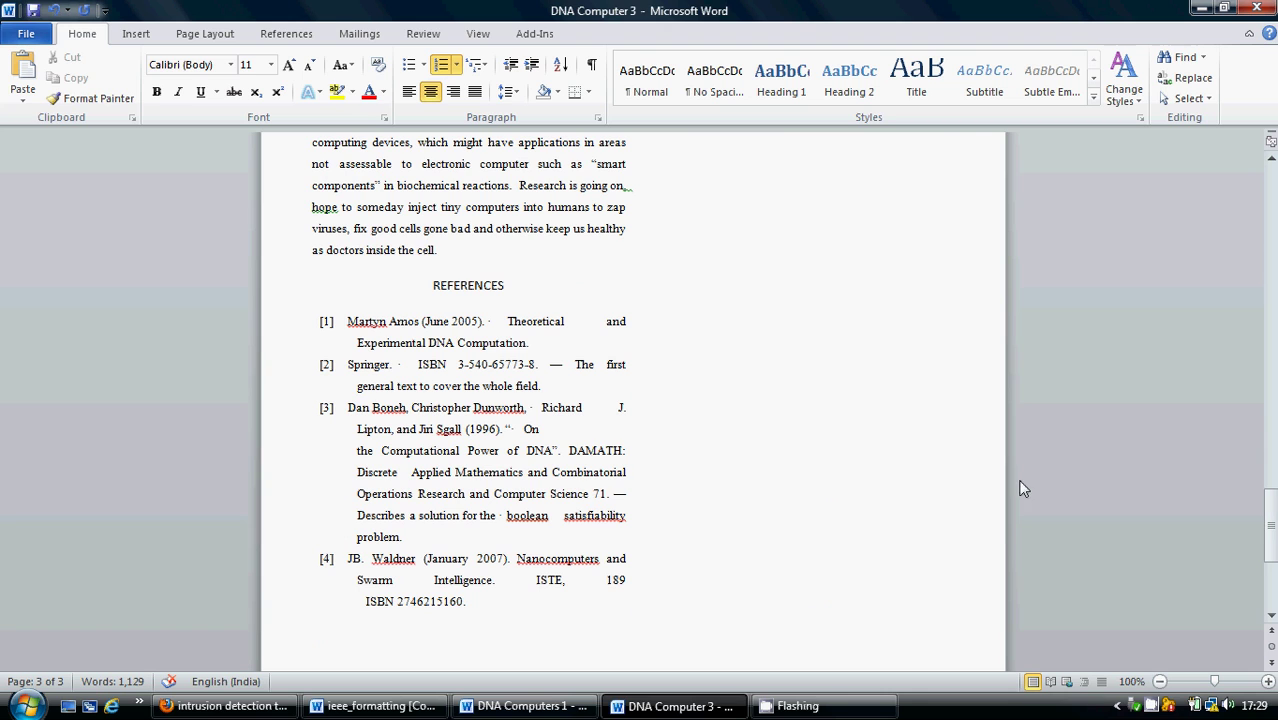
drag(345, 327, 525, 622)
click(372, 706)
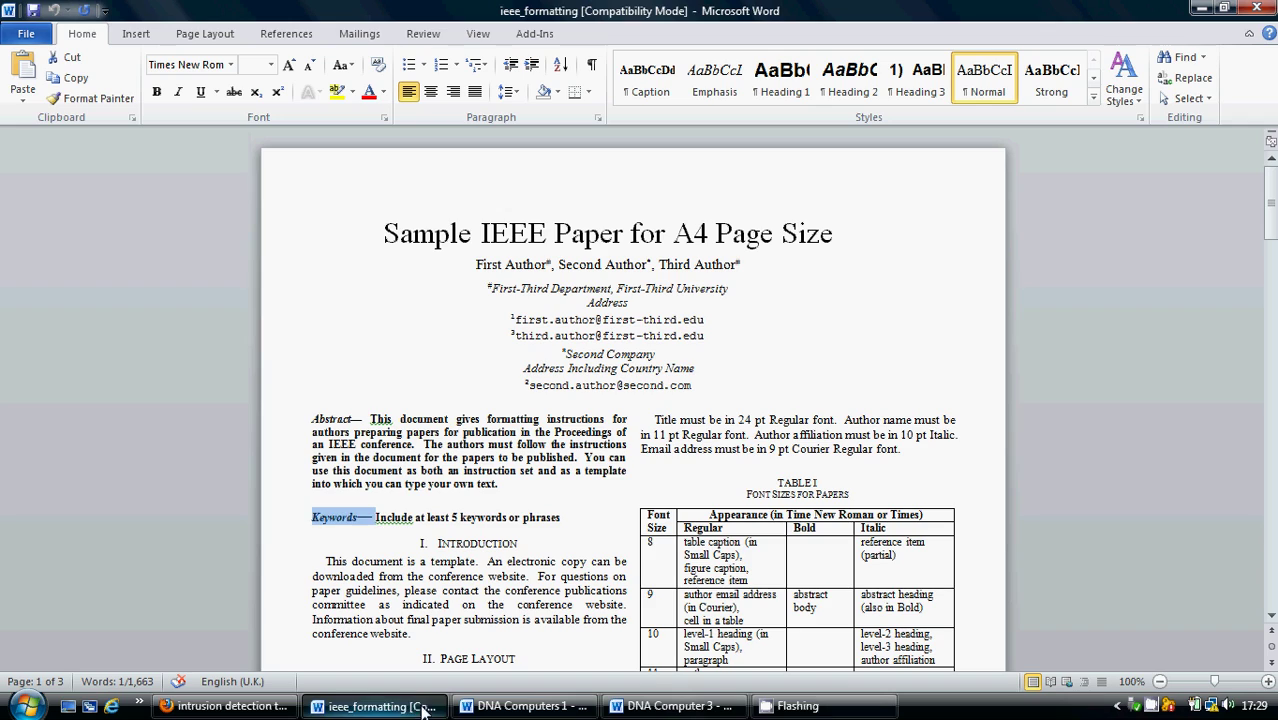
drag(1270, 237, 1272, 500)
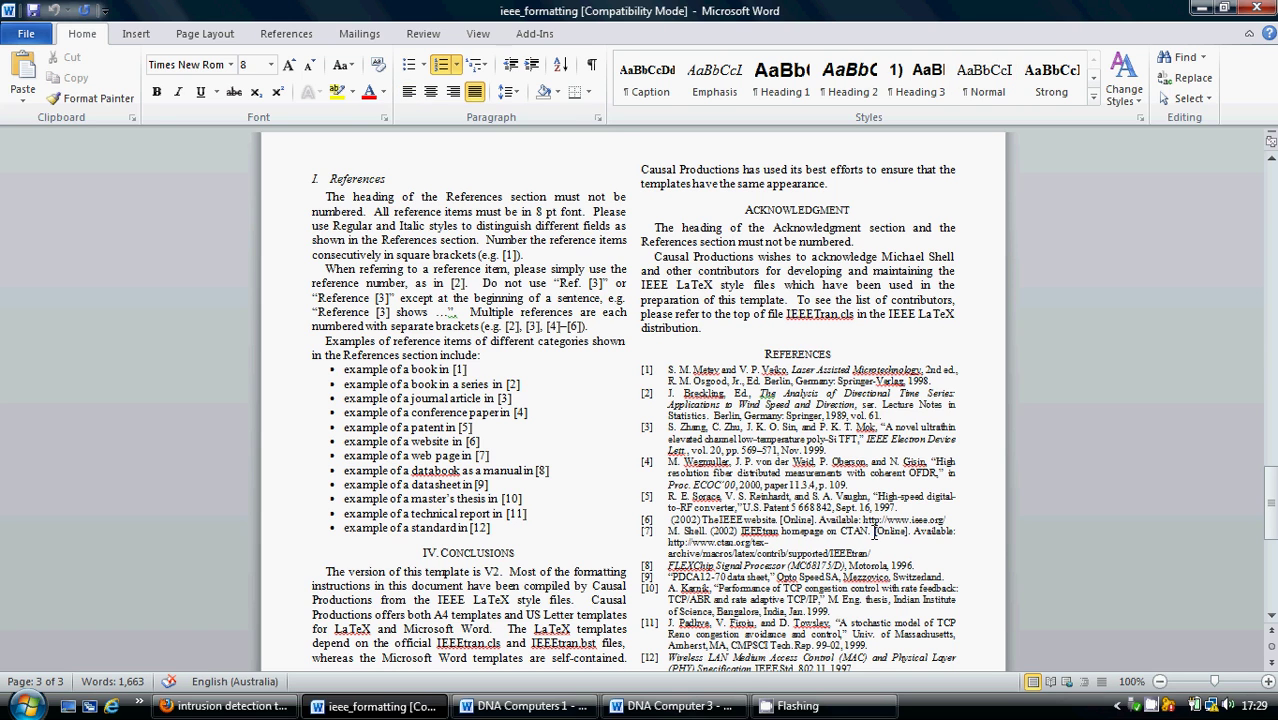
click(645, 707)
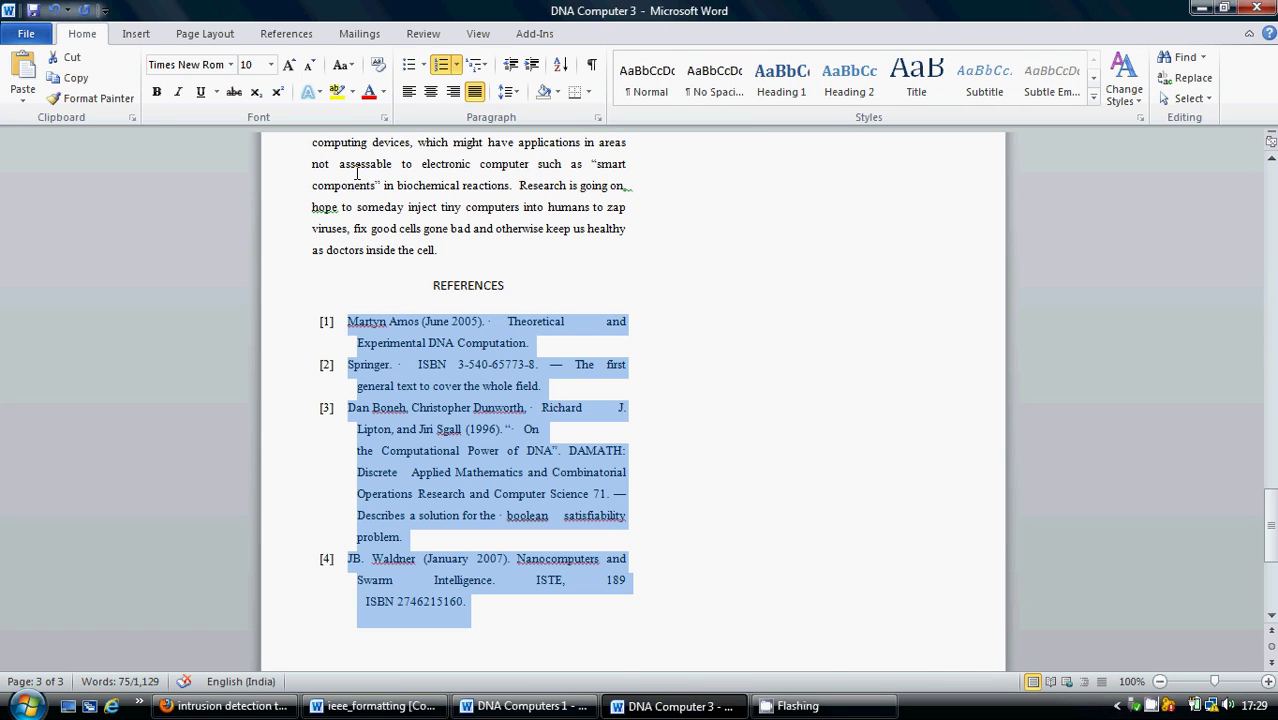
click(311, 66)
click(311, 66)
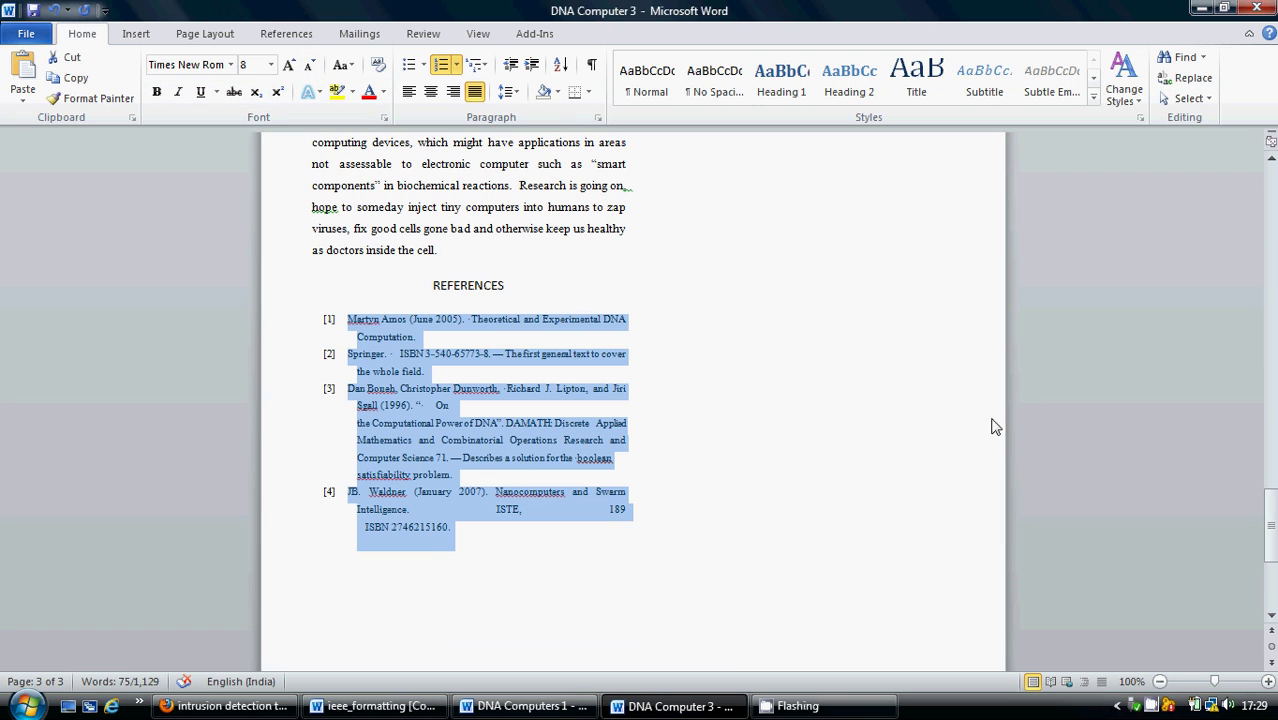
click(597, 441)
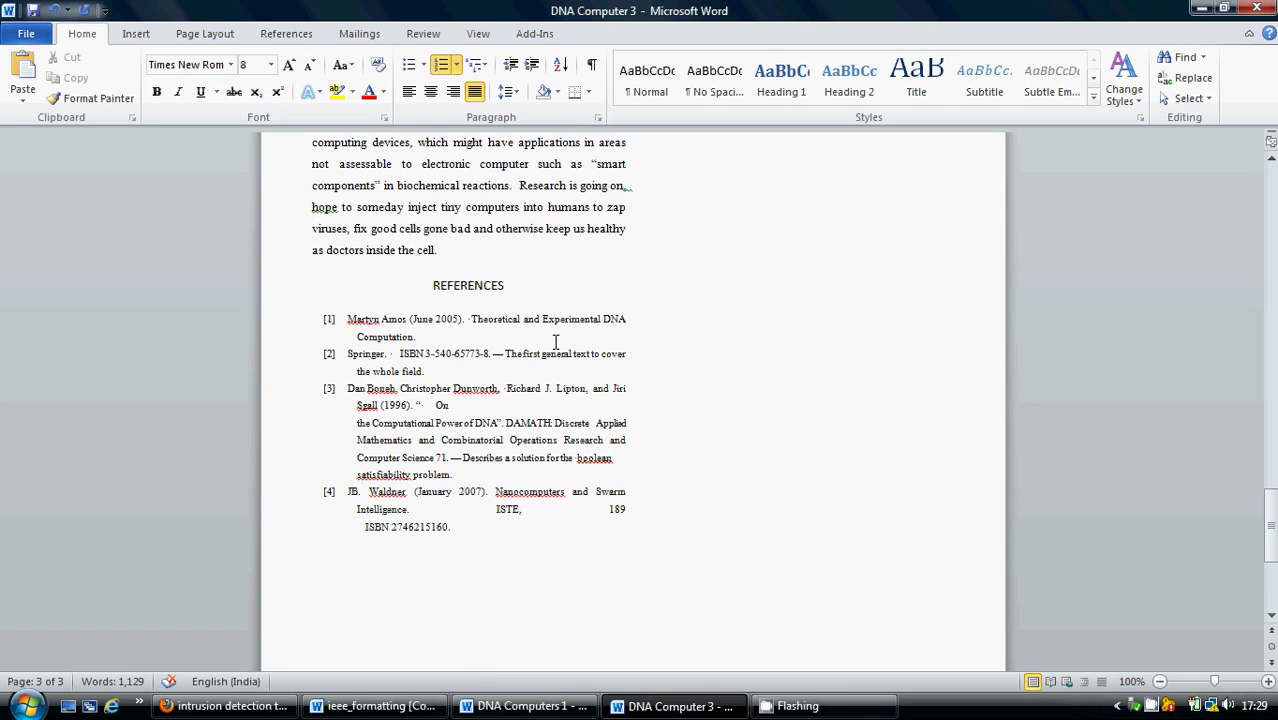
drag(362, 326, 479, 536)
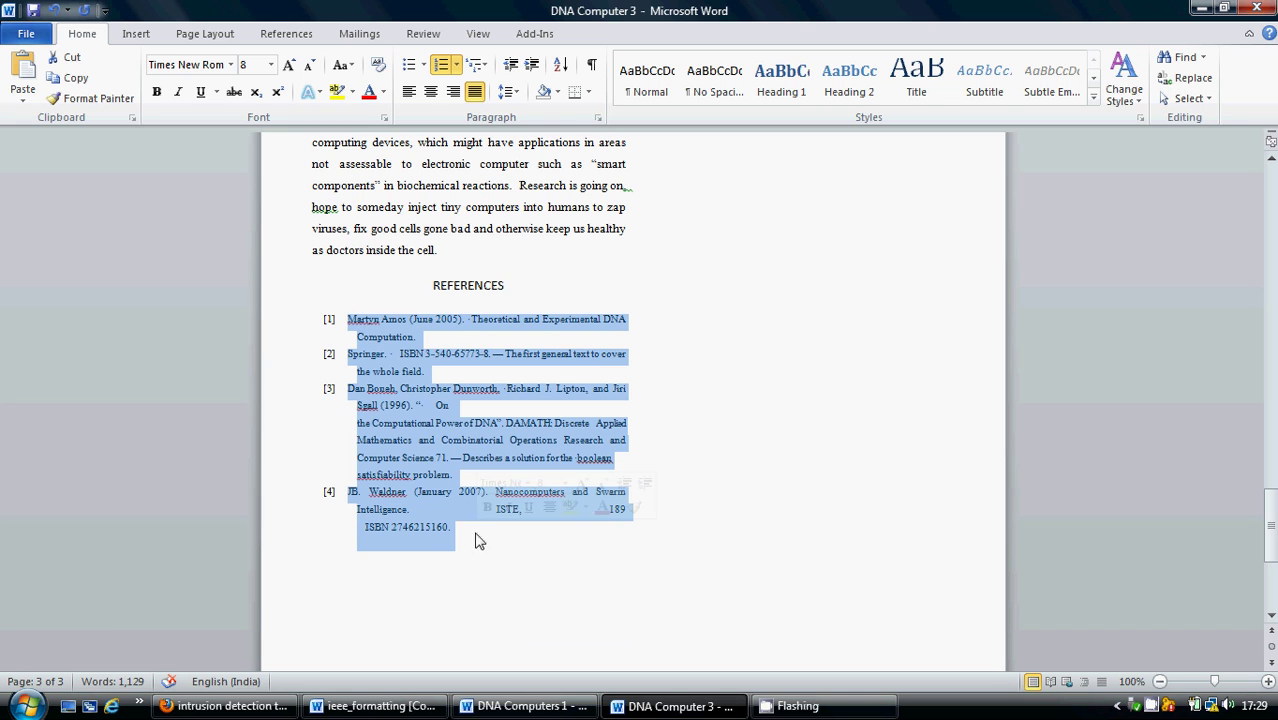
click(628, 345)
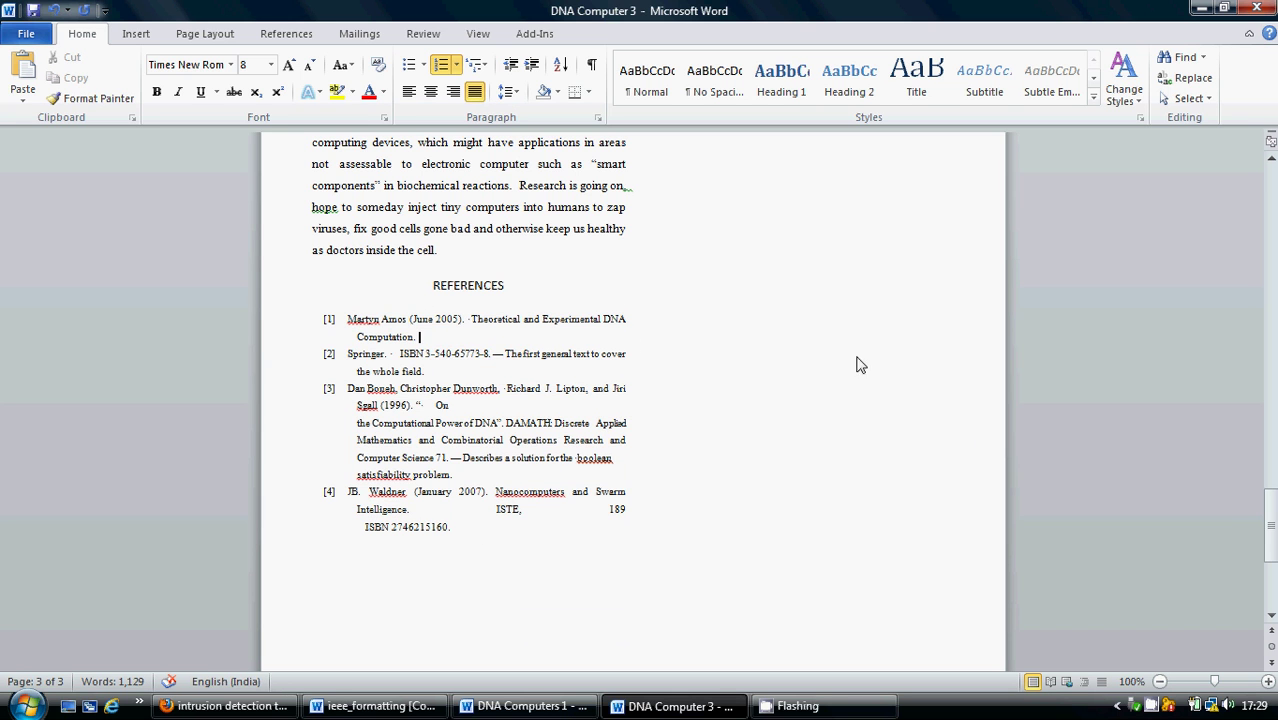
drag(1271, 528, 1271, 192)
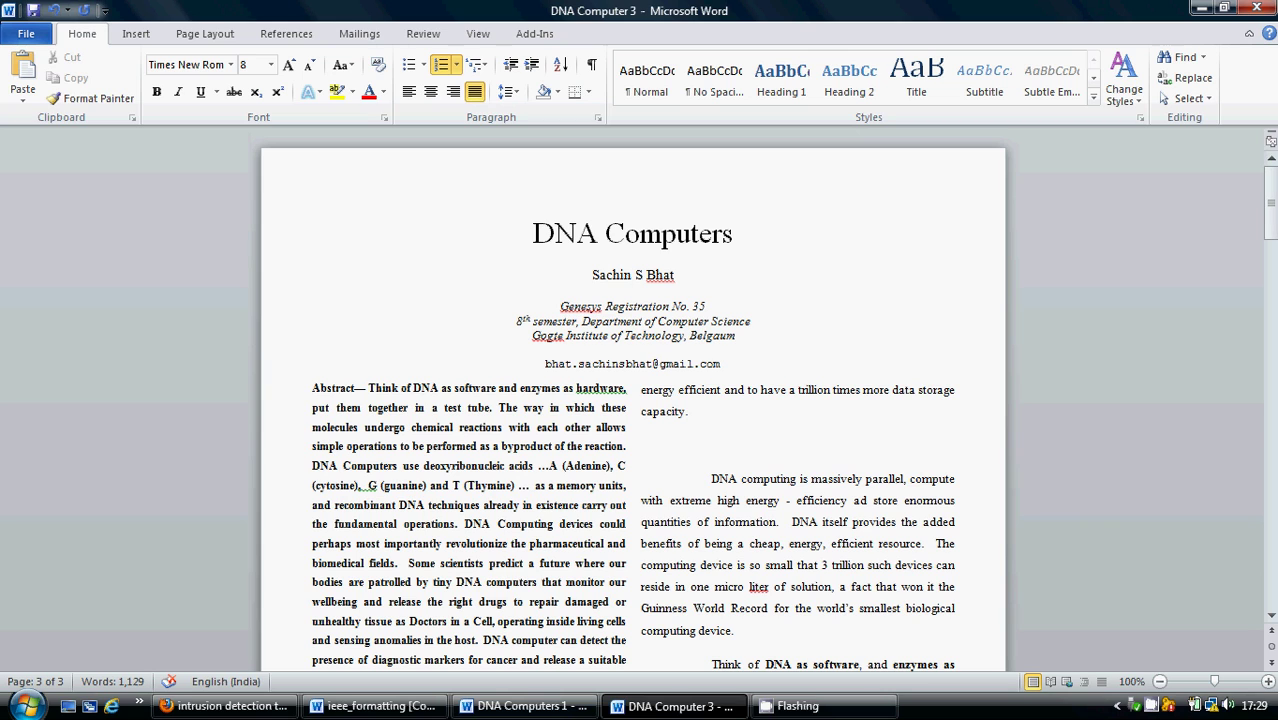
click(1152, 707)
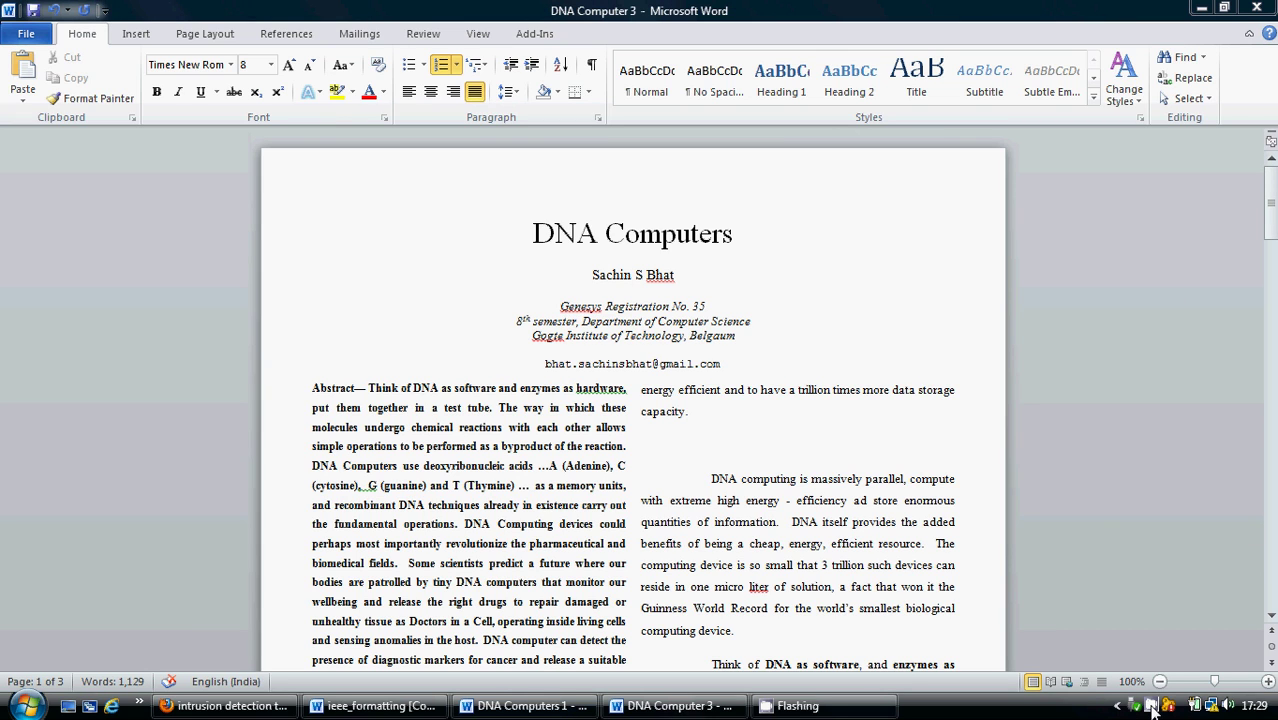